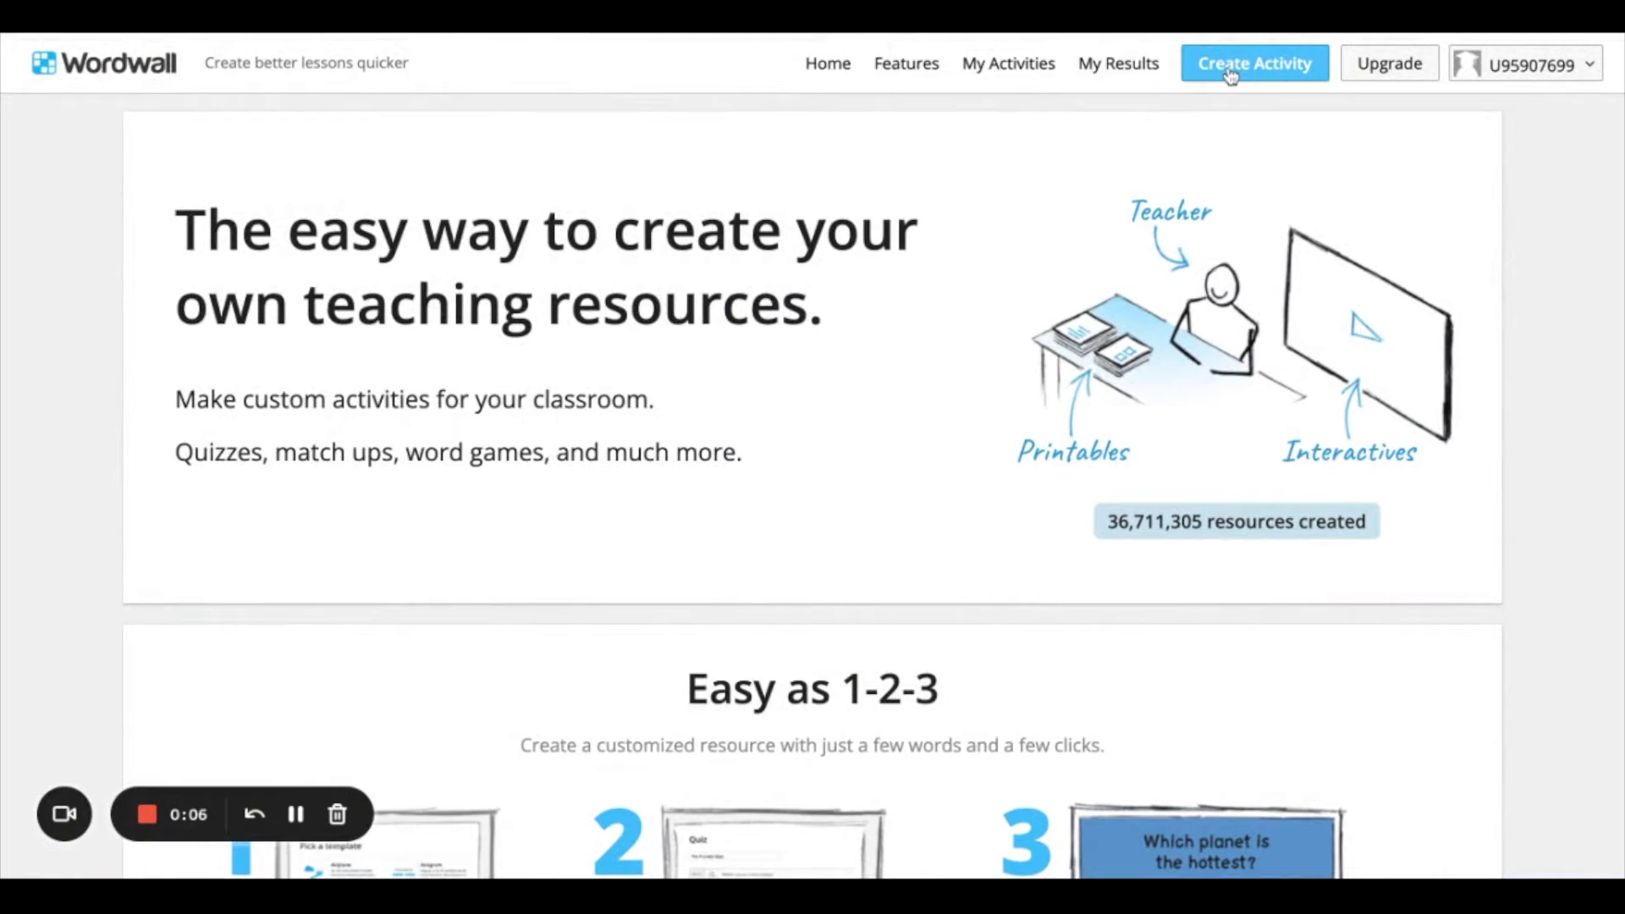
Start a new activity via Create Activity to reach the Pick a template page.
{"action": "left_click", "coordinate": [1230, 74]}
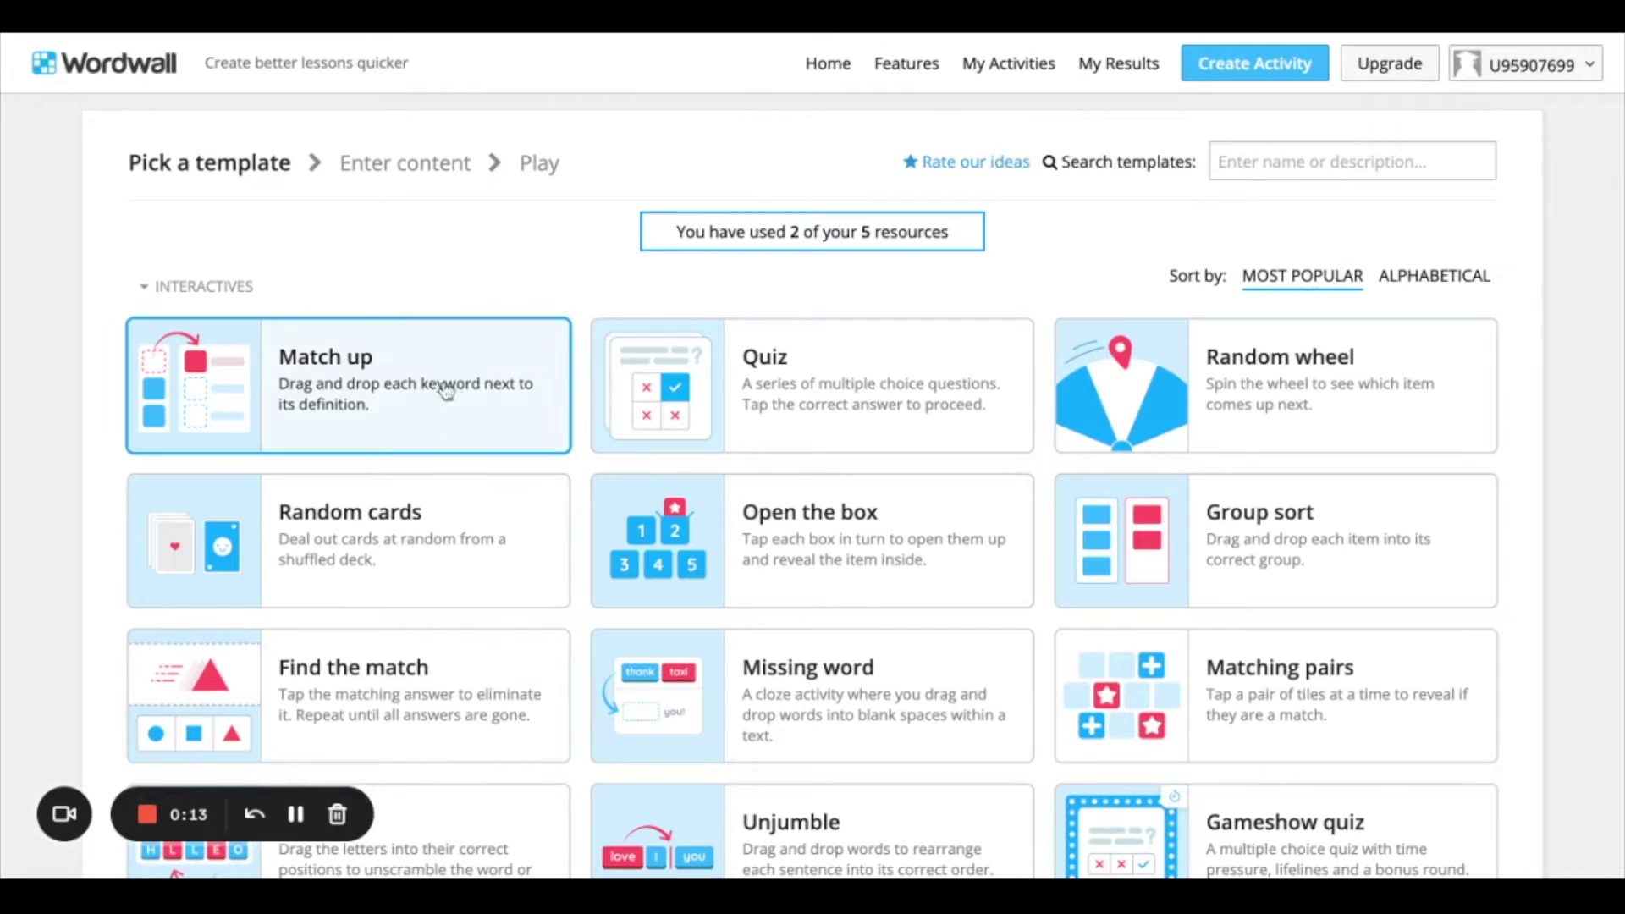
Choose the Match up template and title it 'Novel Vocabulary'.
{"action": "left_click", "coordinate": [471, 407]}
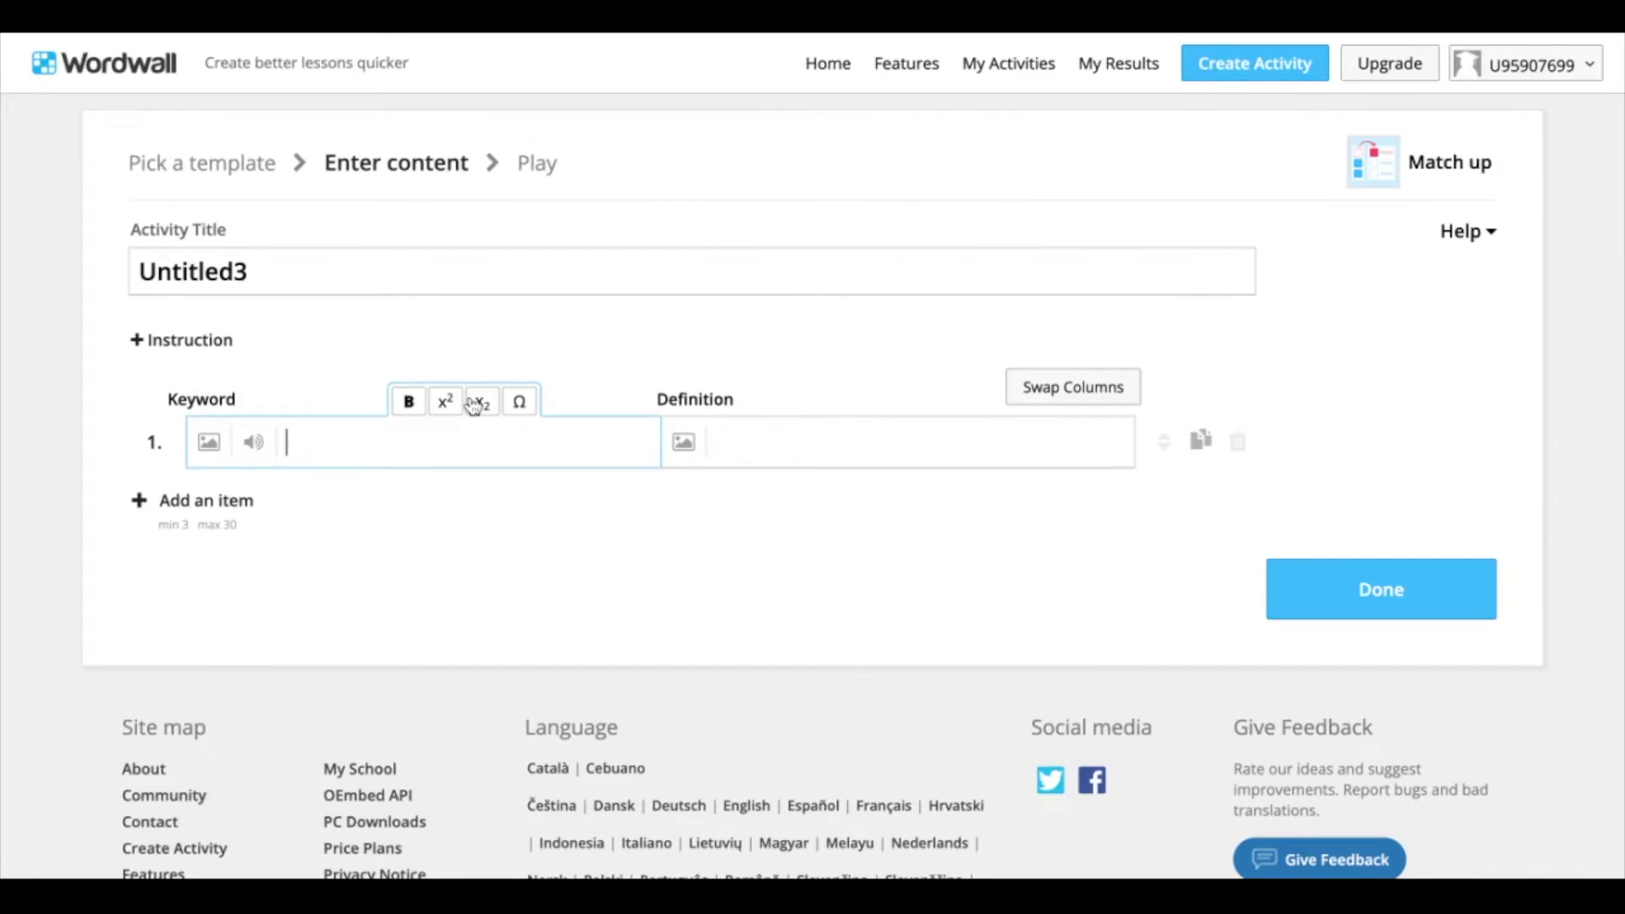
{"action": "double_click", "coordinate": [277, 269]}
{"action": "type", "text": "N"}
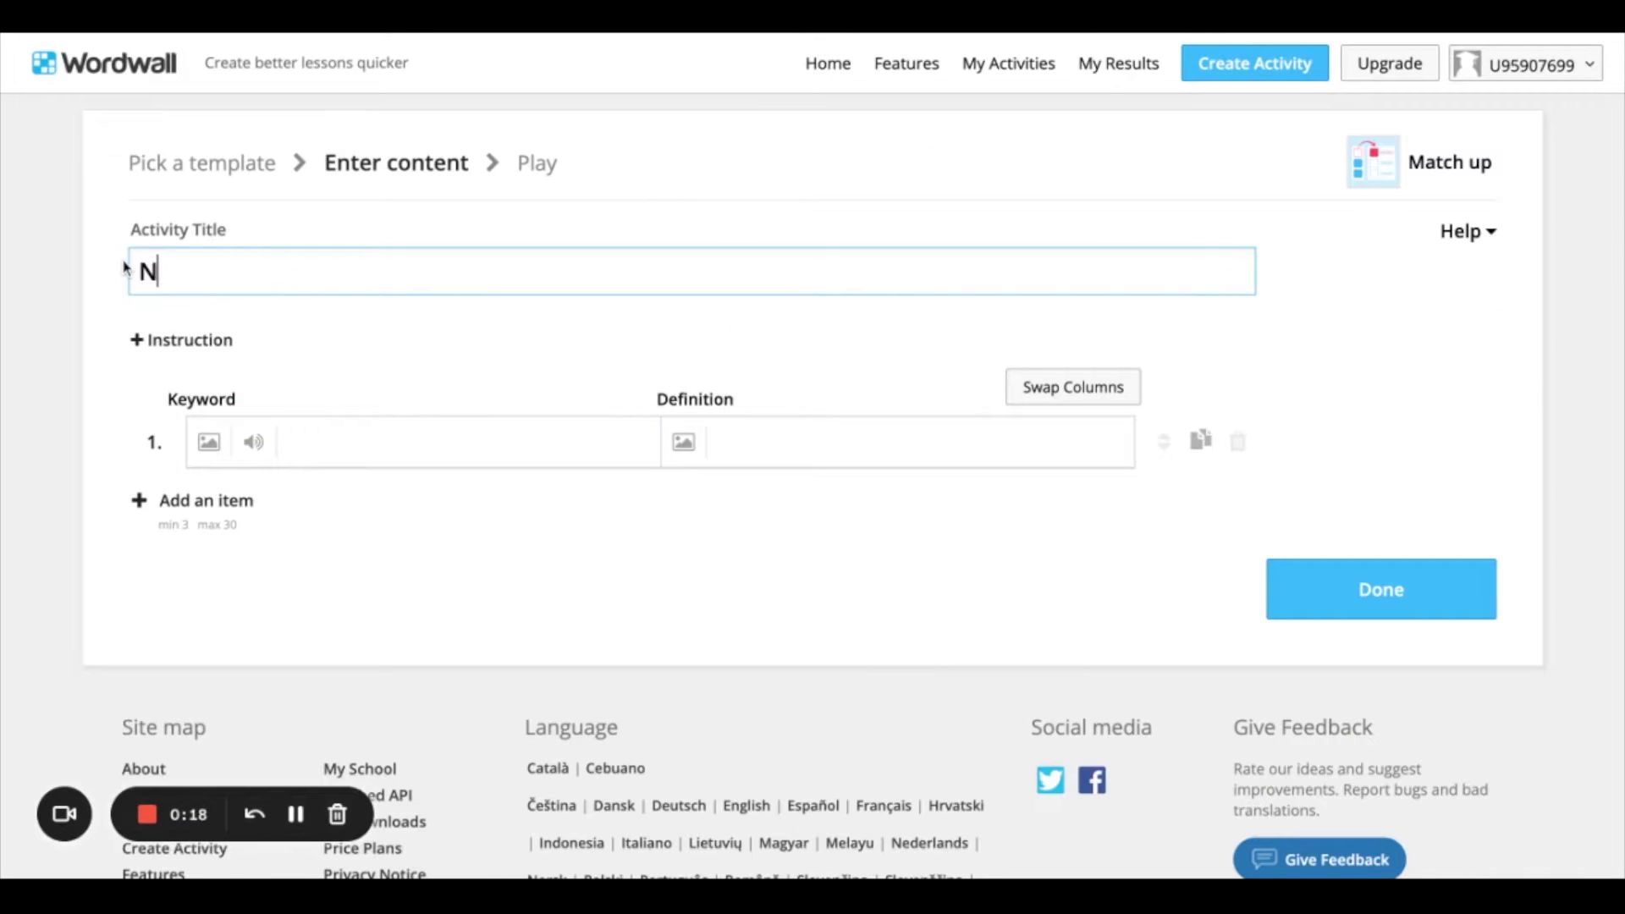
{"action": "type", "text": "ovel Vocabulary"}
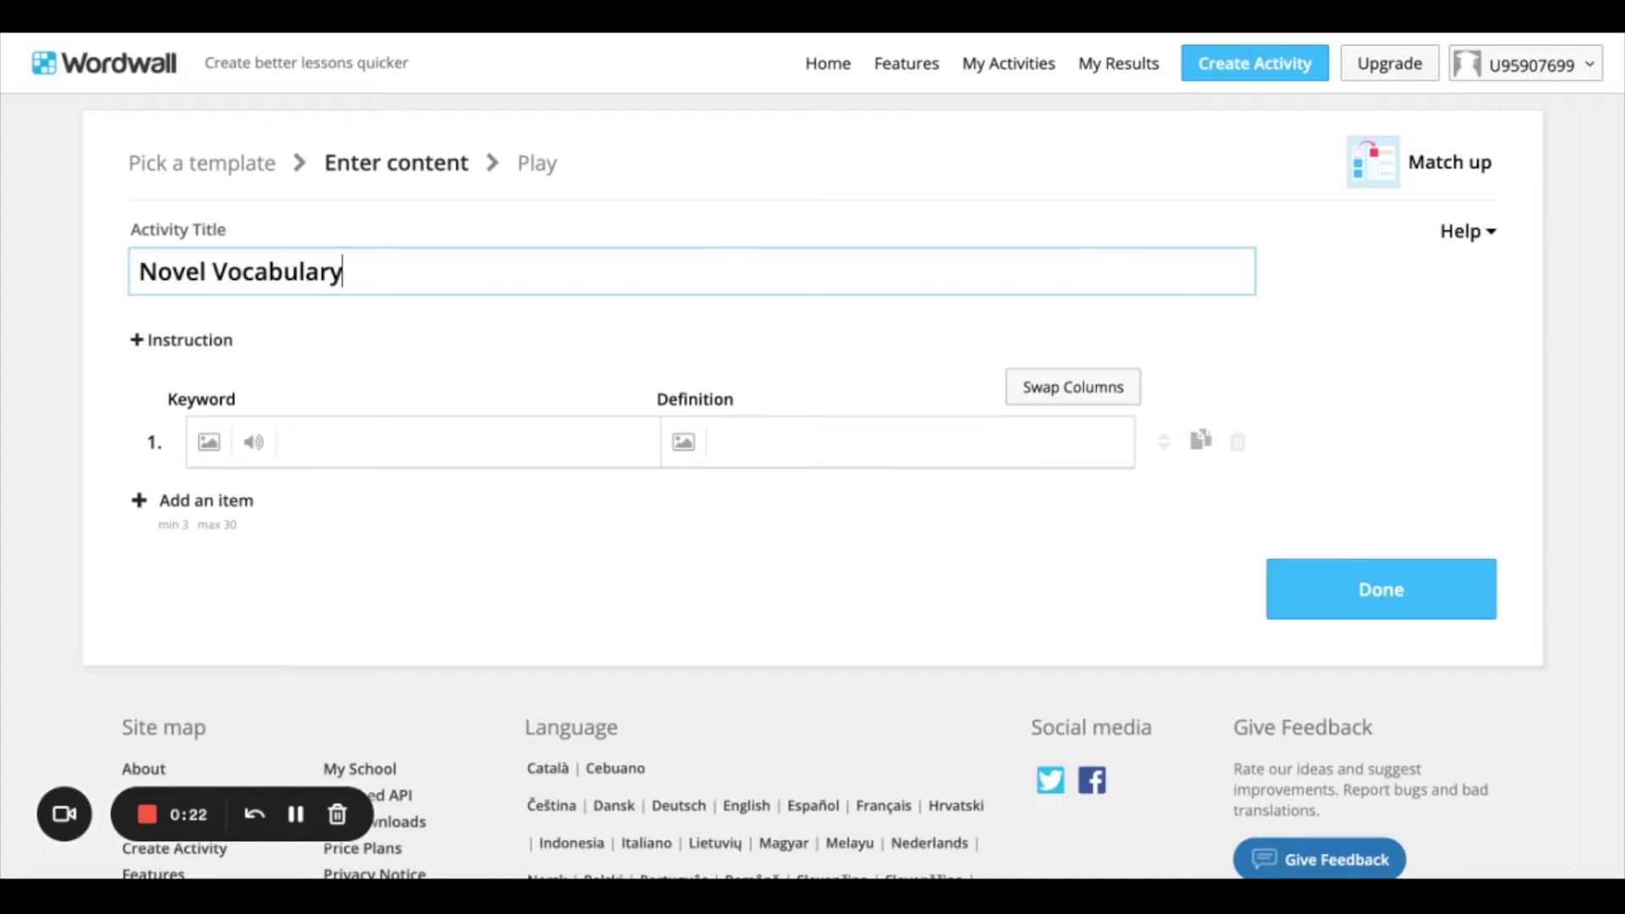
Enter keyword 'menacing' with definition 'threatening or worrying', then start a second 'abrup' row.
{"action": "left_click", "coordinate": [351, 434]}
{"action": "type", "text": "m"}
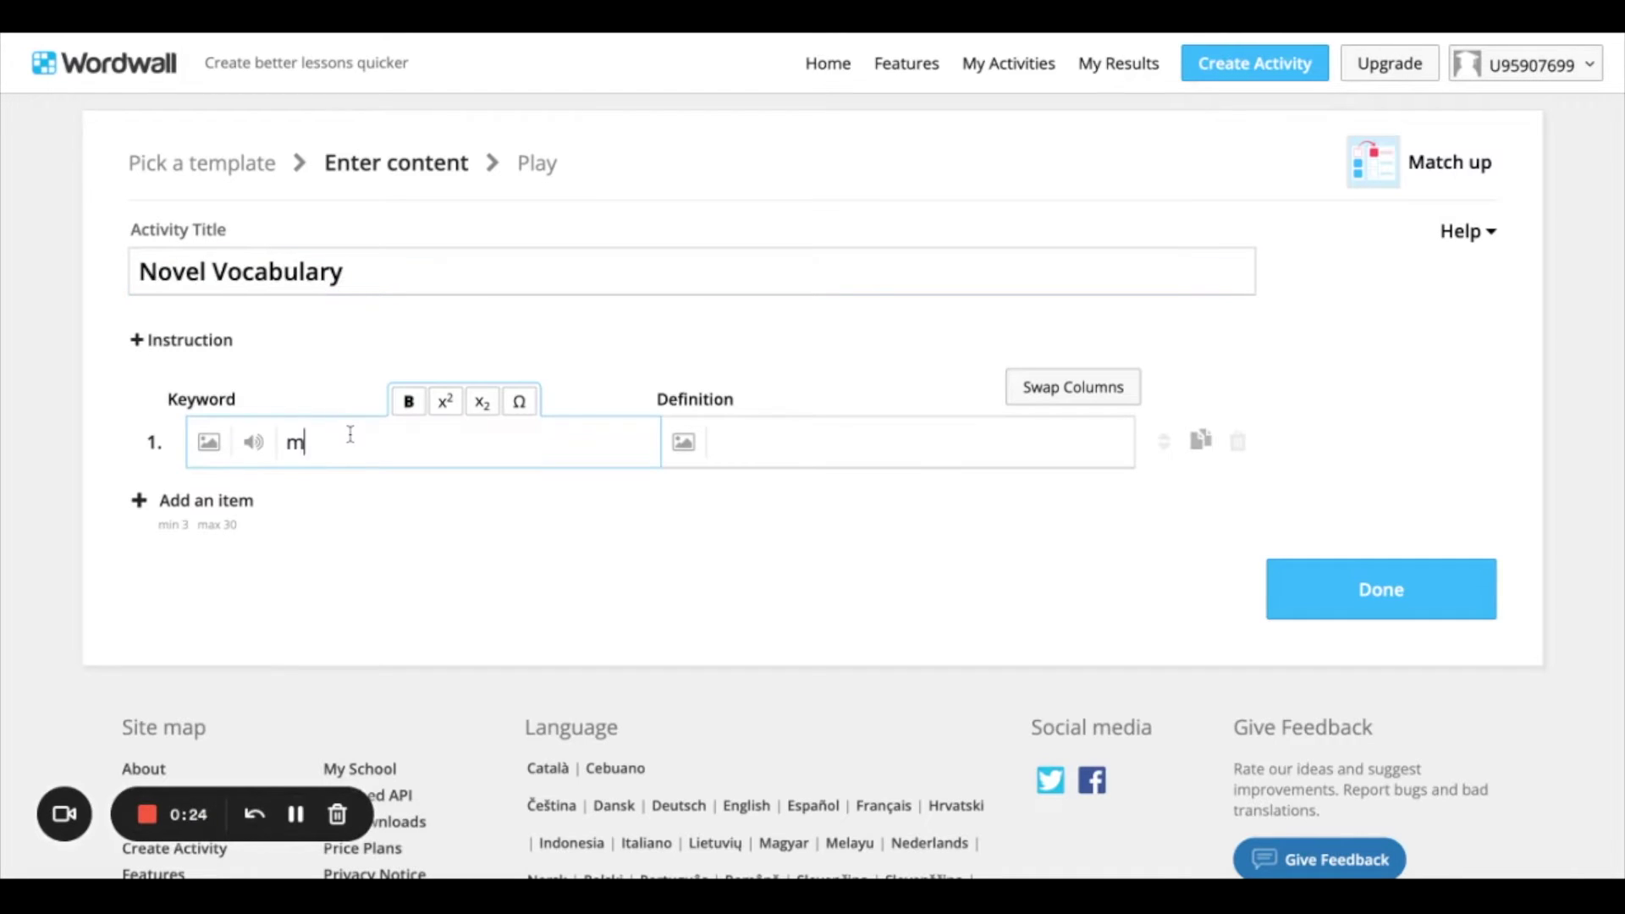
{"action": "type", "text": "enacing"}
{"action": "left_click", "coordinate": [768, 437]}
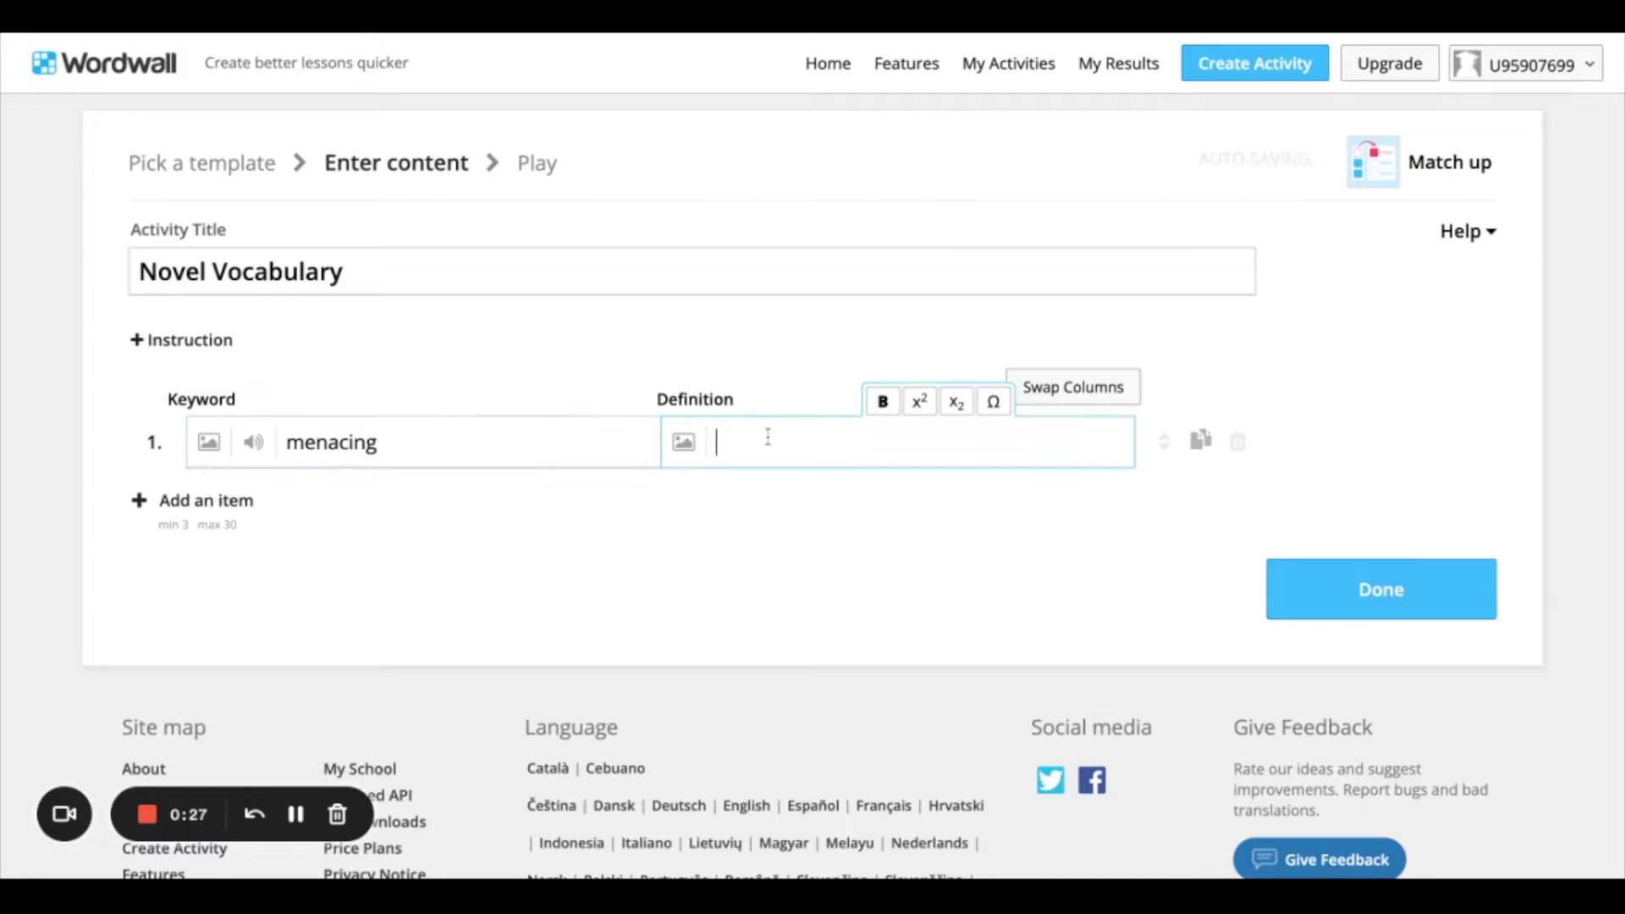
{"action": "type", "text": "threatening or worry"}
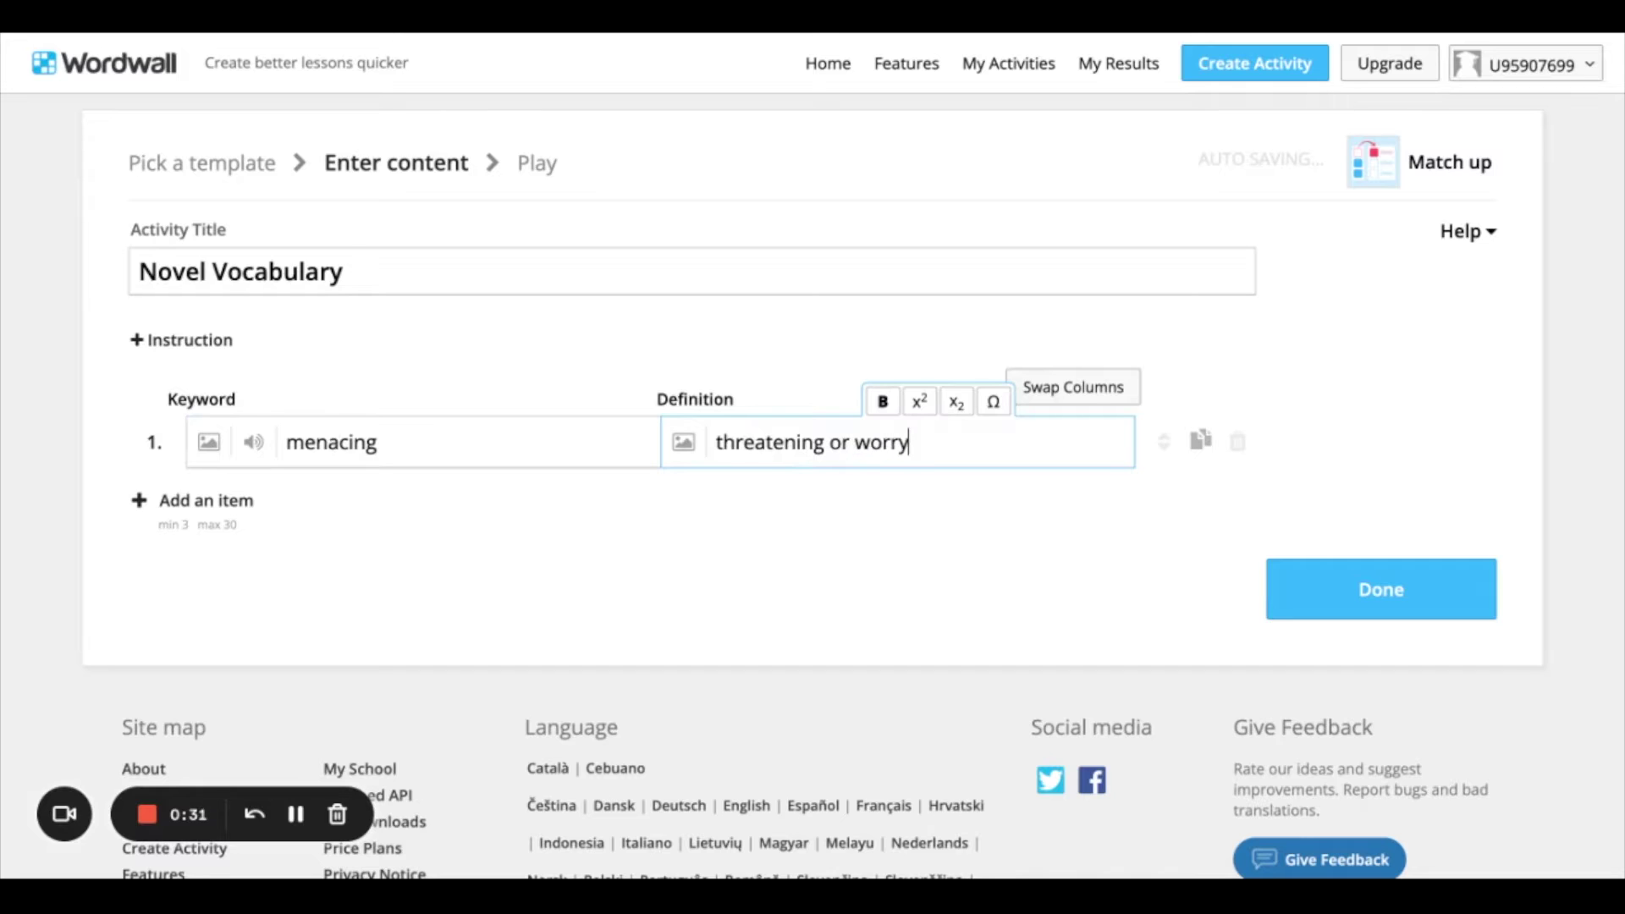
{"action": "type", "text": "ing"}
{"action": "left_click", "coordinate": [175, 500]}
{"action": "type", "text": "a"}
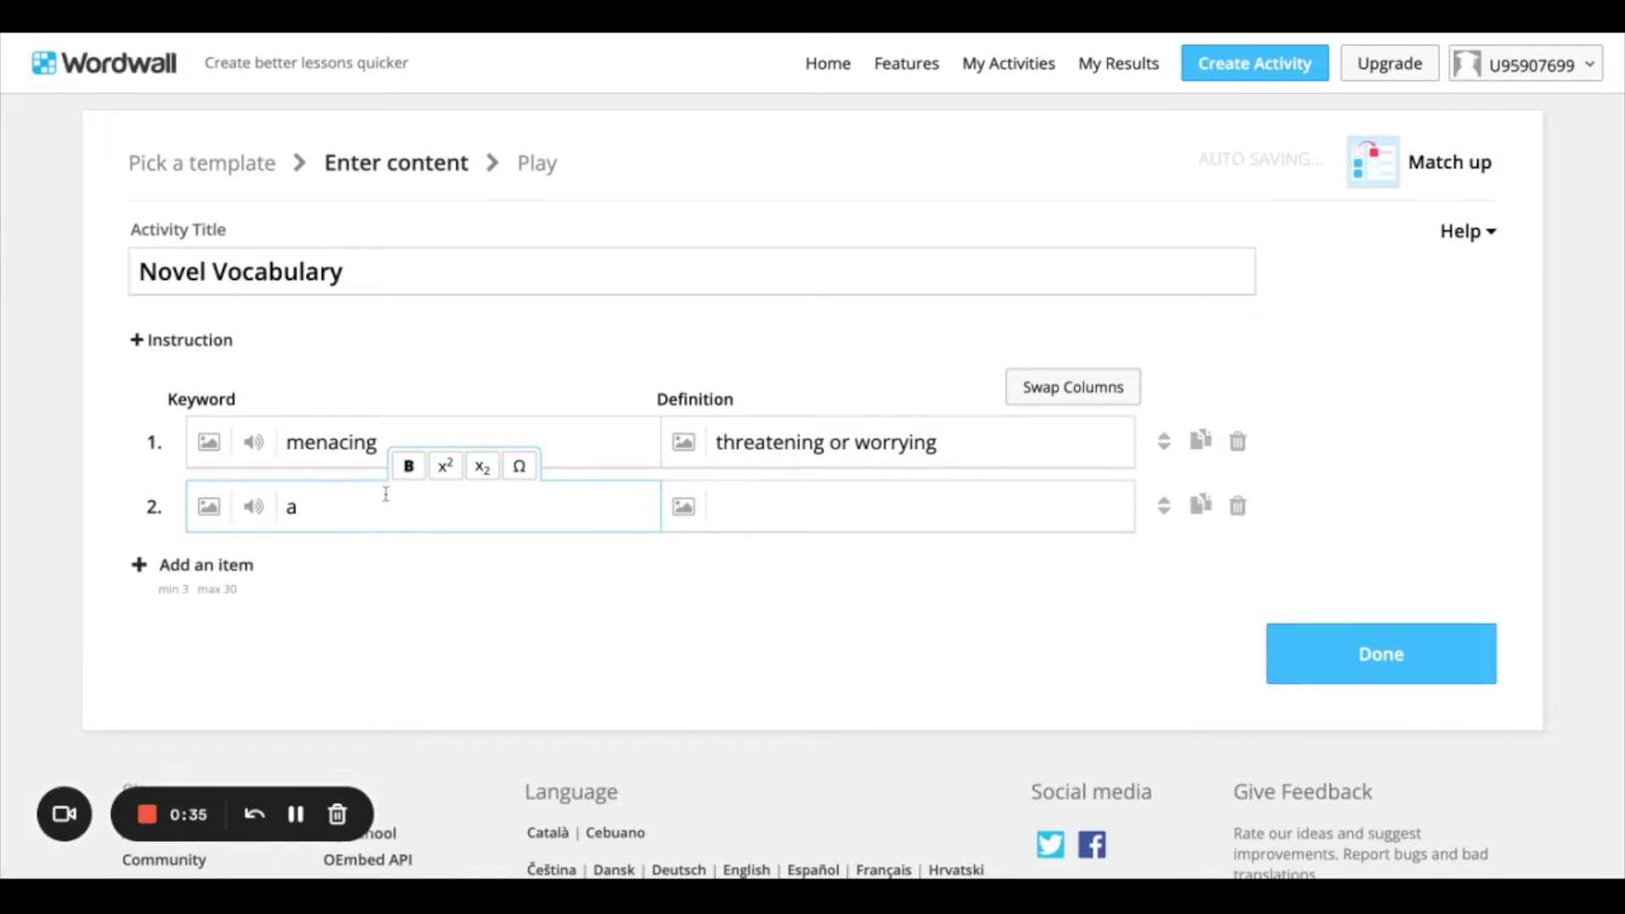
{"action": "type", "text": "brupt"}
{"action": "left_click", "coordinate": [750, 493]}
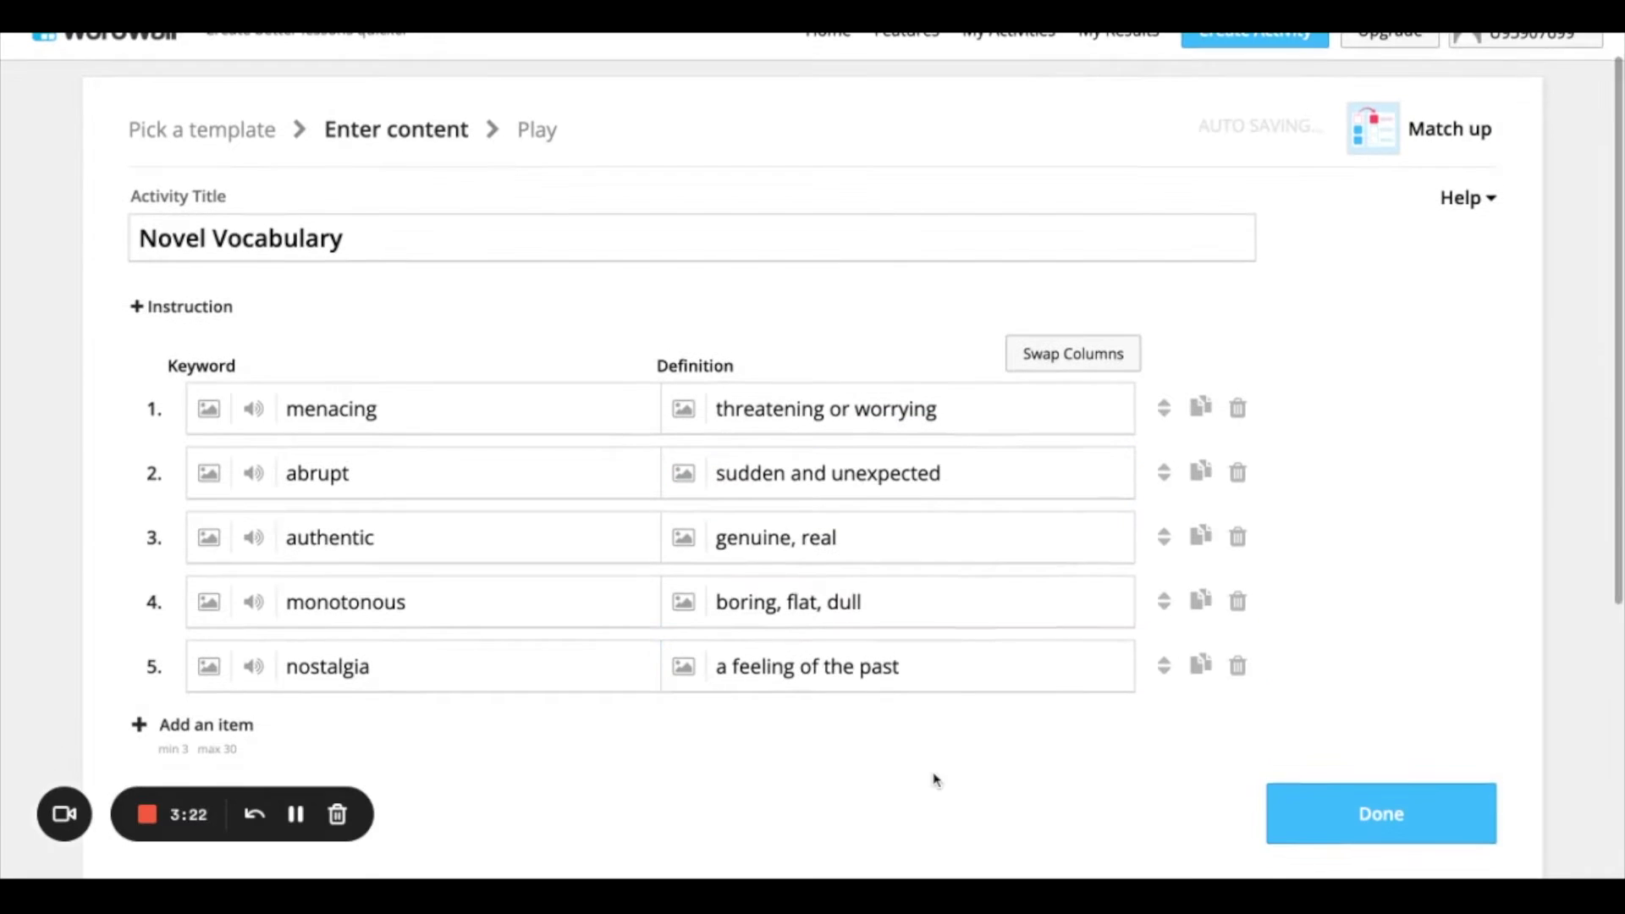
Add the instruction 'Match the key words to their meaning.' and save the activity.
{"action": "left_click", "coordinate": [183, 315]}
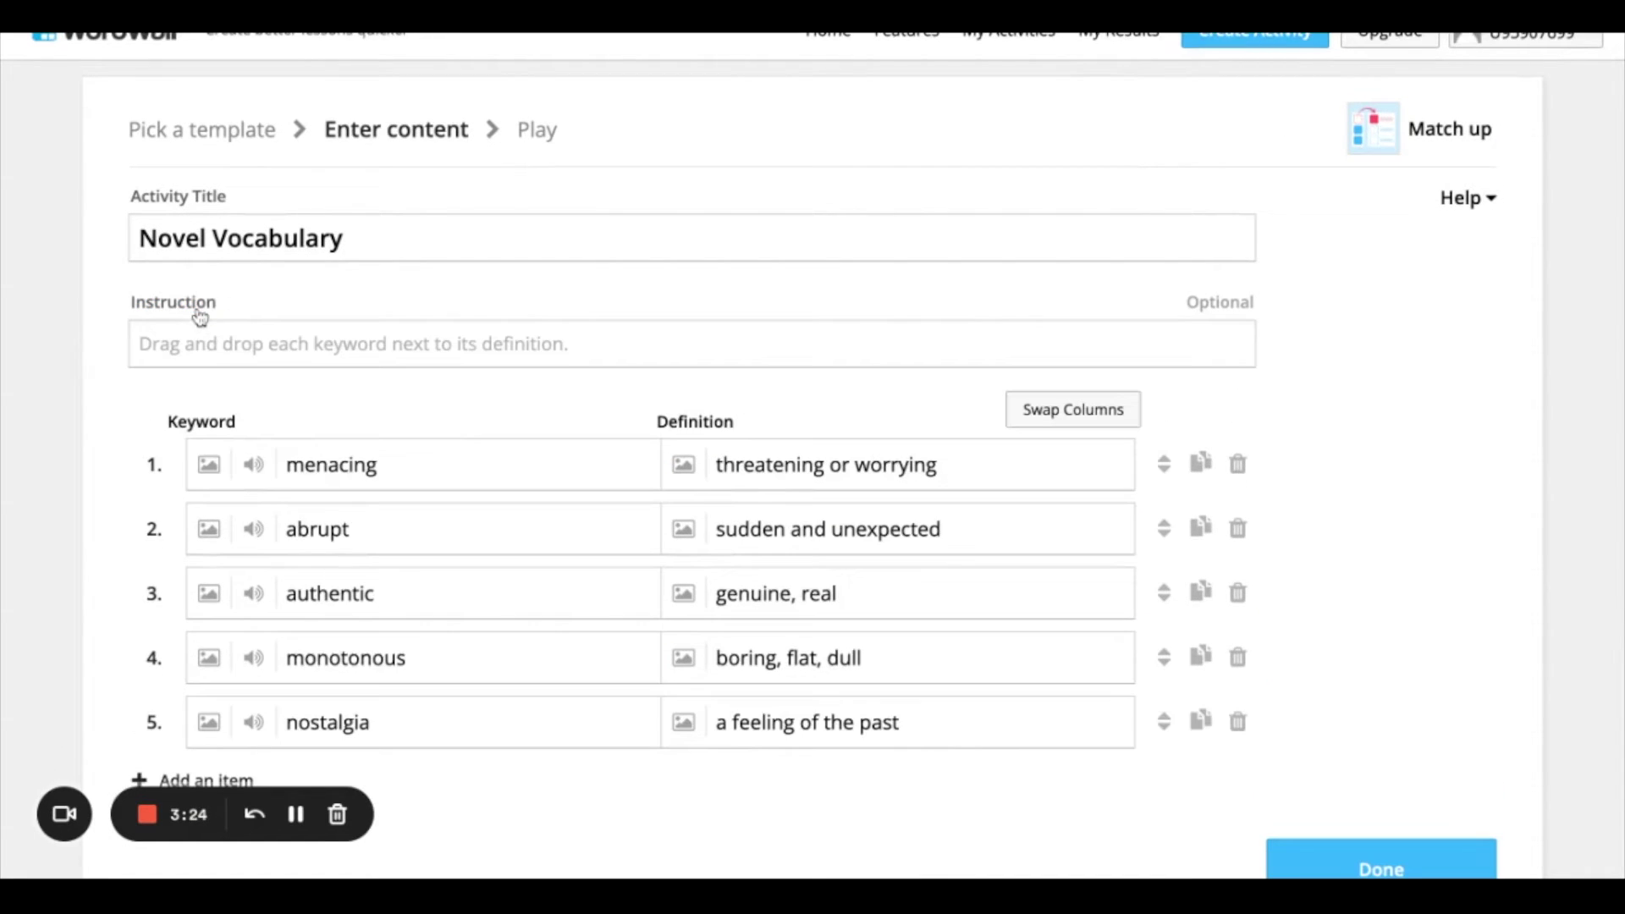
{"action": "left_click", "coordinate": [245, 339]}
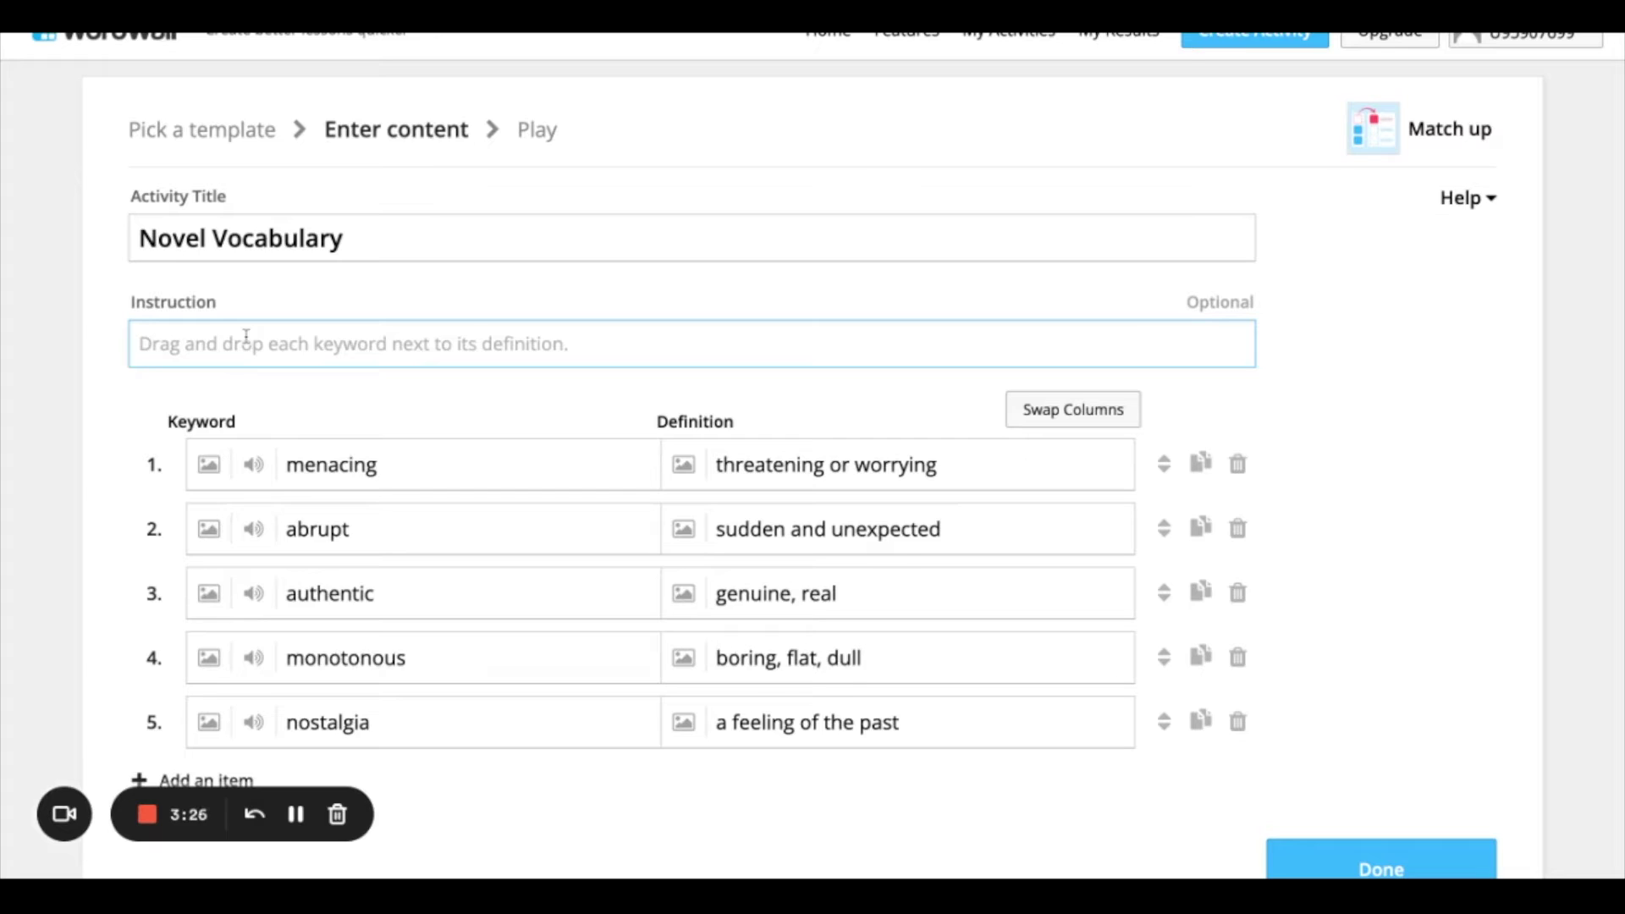
{"action": "type", "text": "Match "}
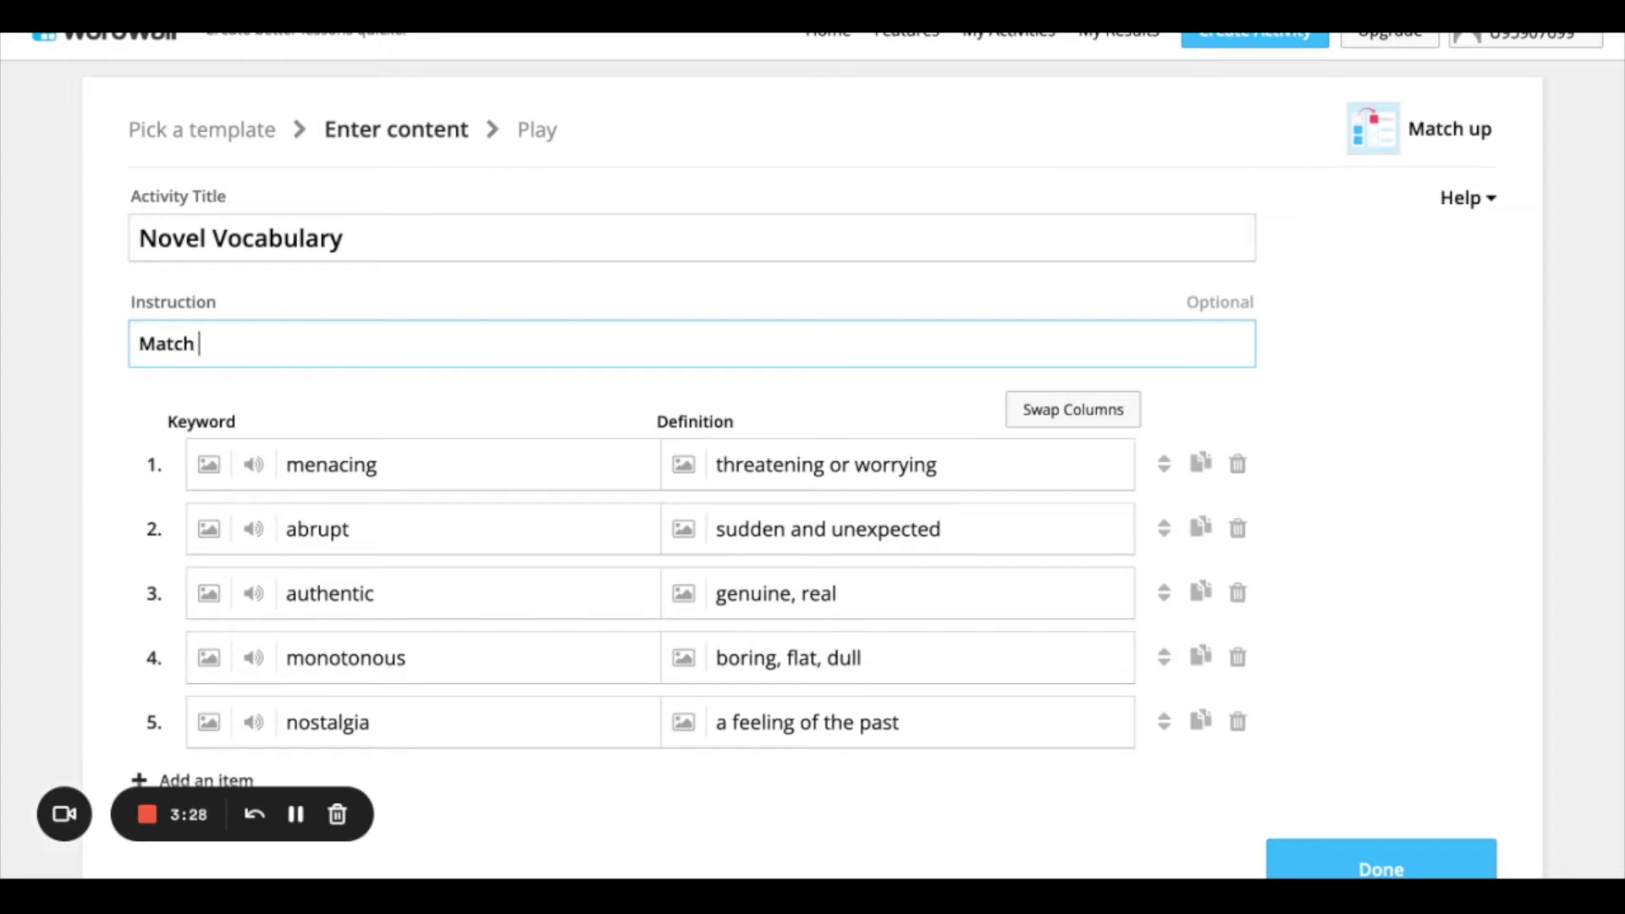
{"action": "type", "text": "the key words to their"}
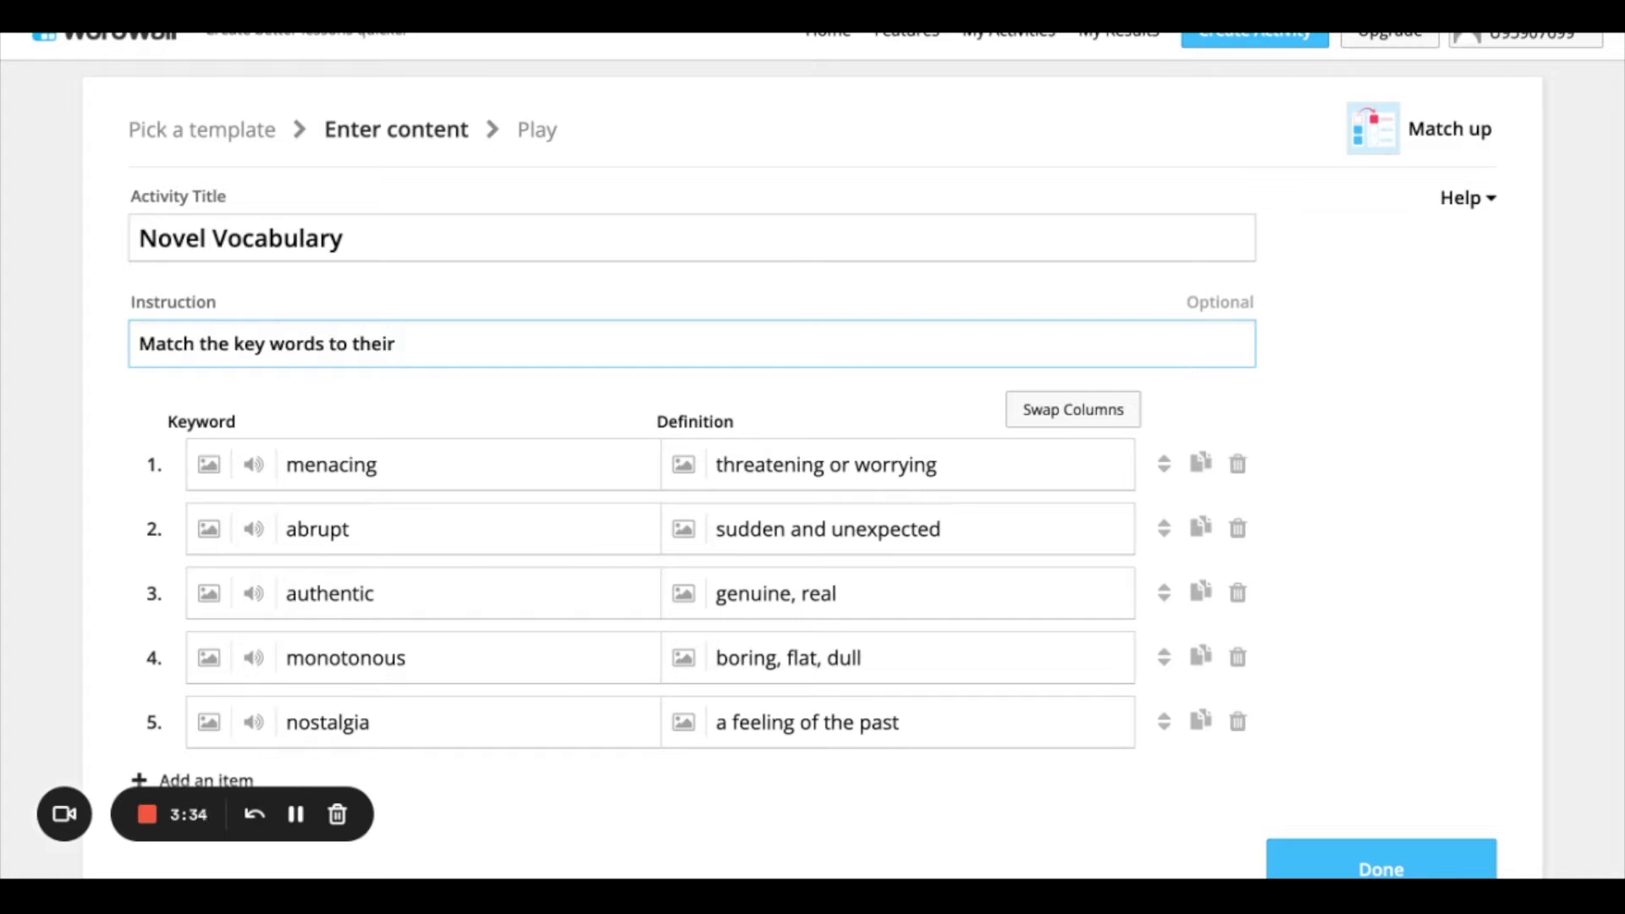
{"action": "type", "text": " meaning."}
{"action": "scroll", "coordinate": [1406, 757], "scroll_direction": "down", "scroll_amount": 1}
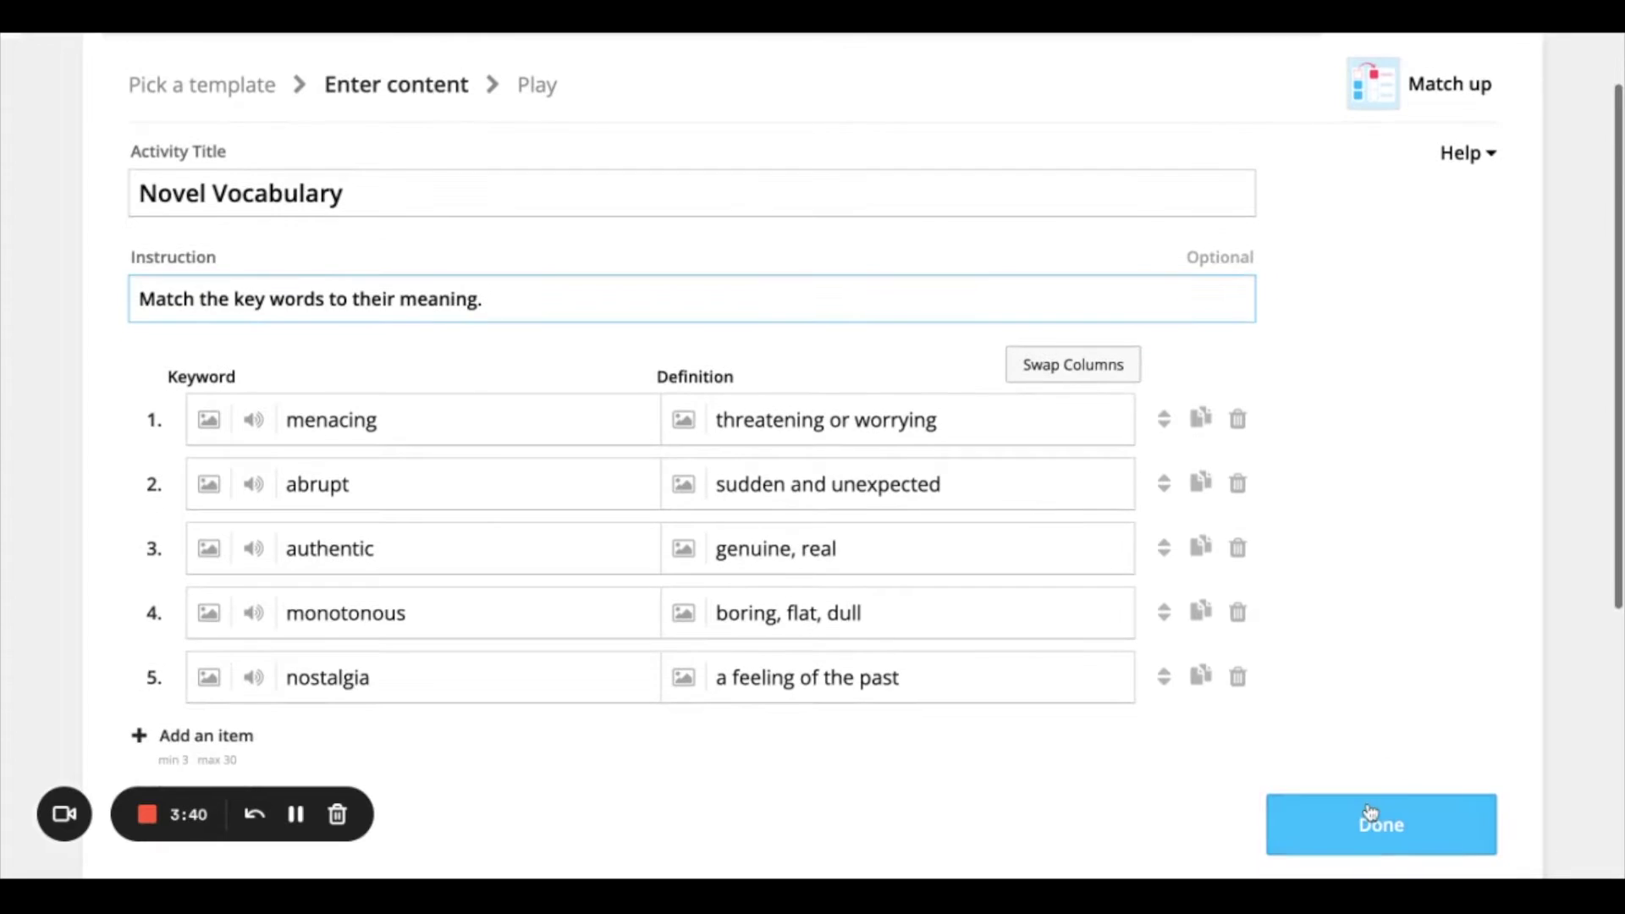
{"action": "left_click", "coordinate": [1370, 811]}
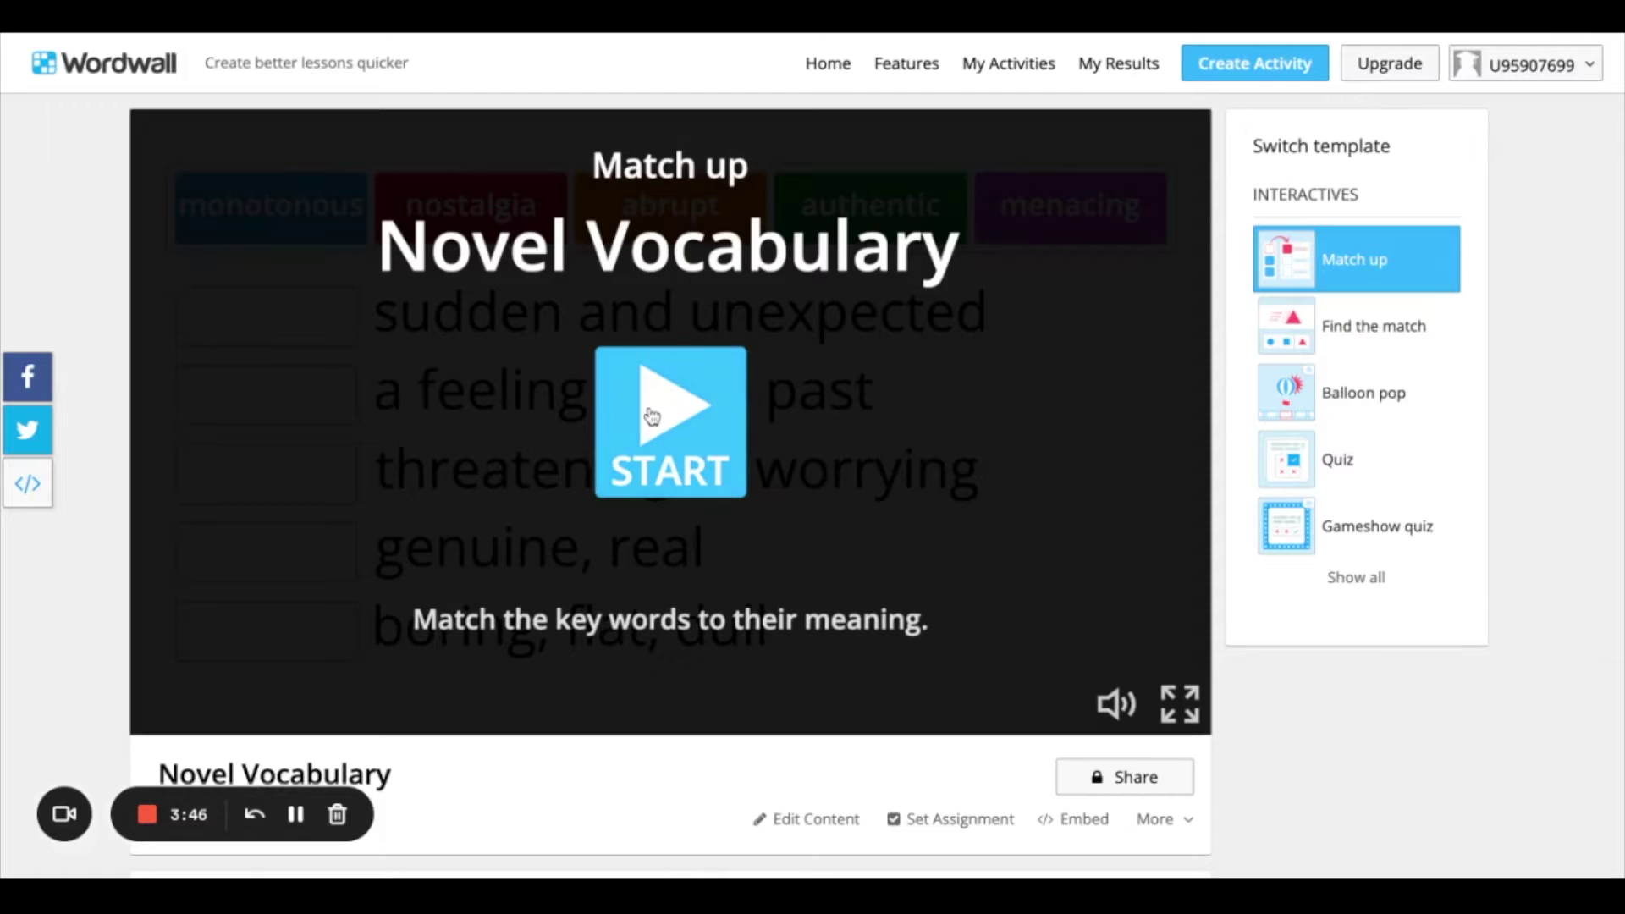
Start the game and drag 'monotonous' beside 'boring, flat, dull'.
{"action": "left_click", "coordinate": [651, 416]}
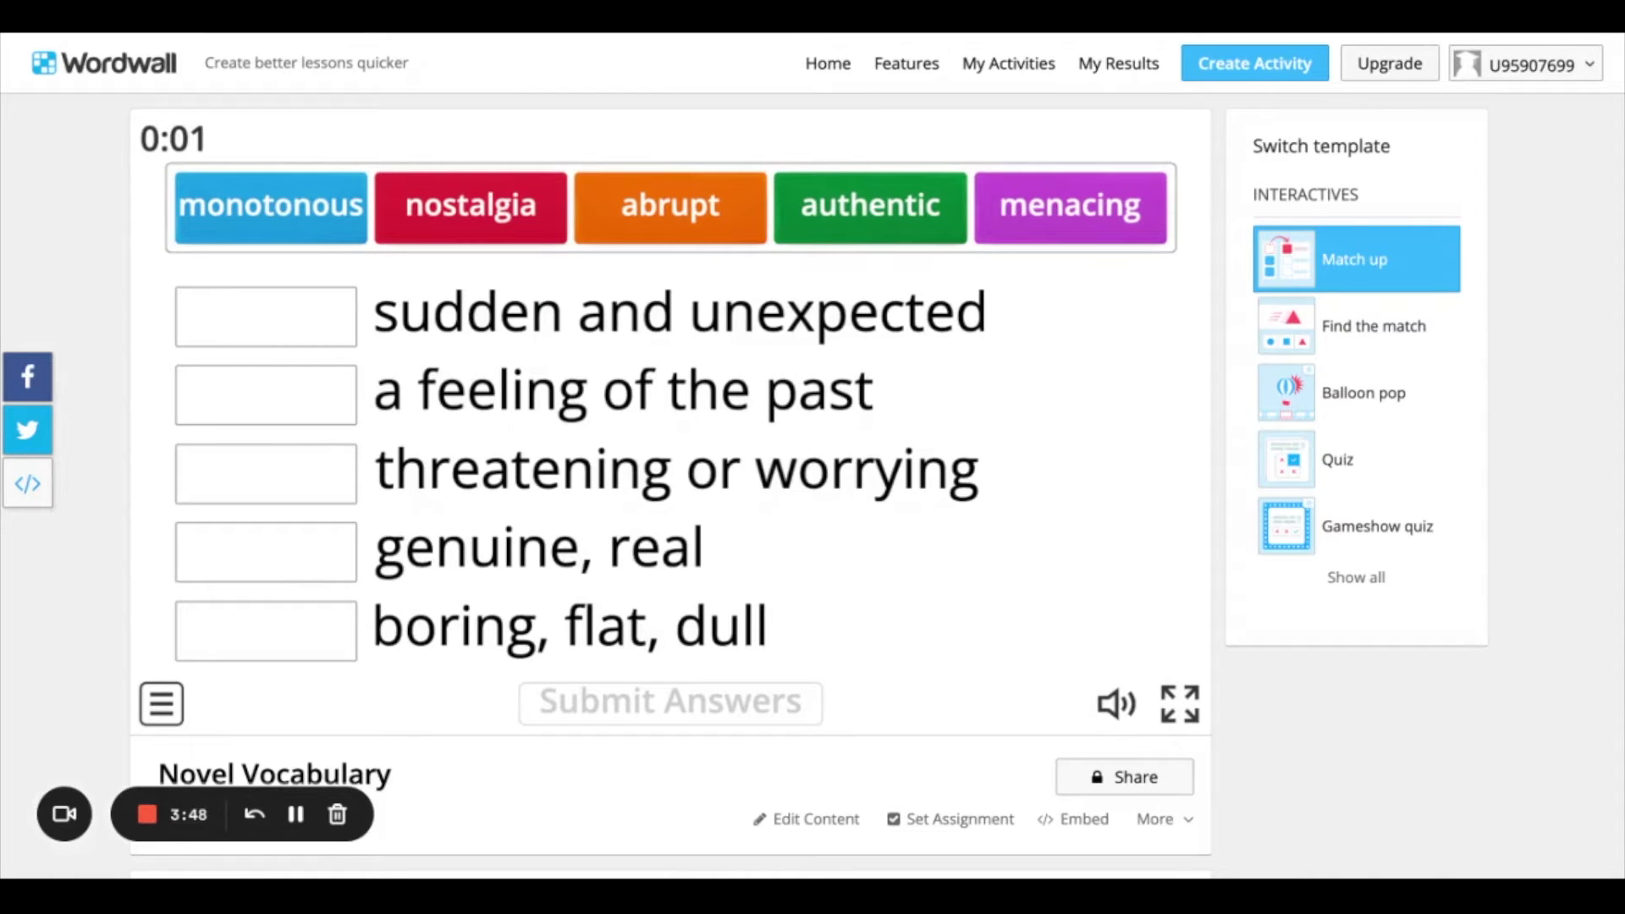
{"action": "left_click_drag", "start_coordinate": [318, 218], "coordinate": [343, 516]}
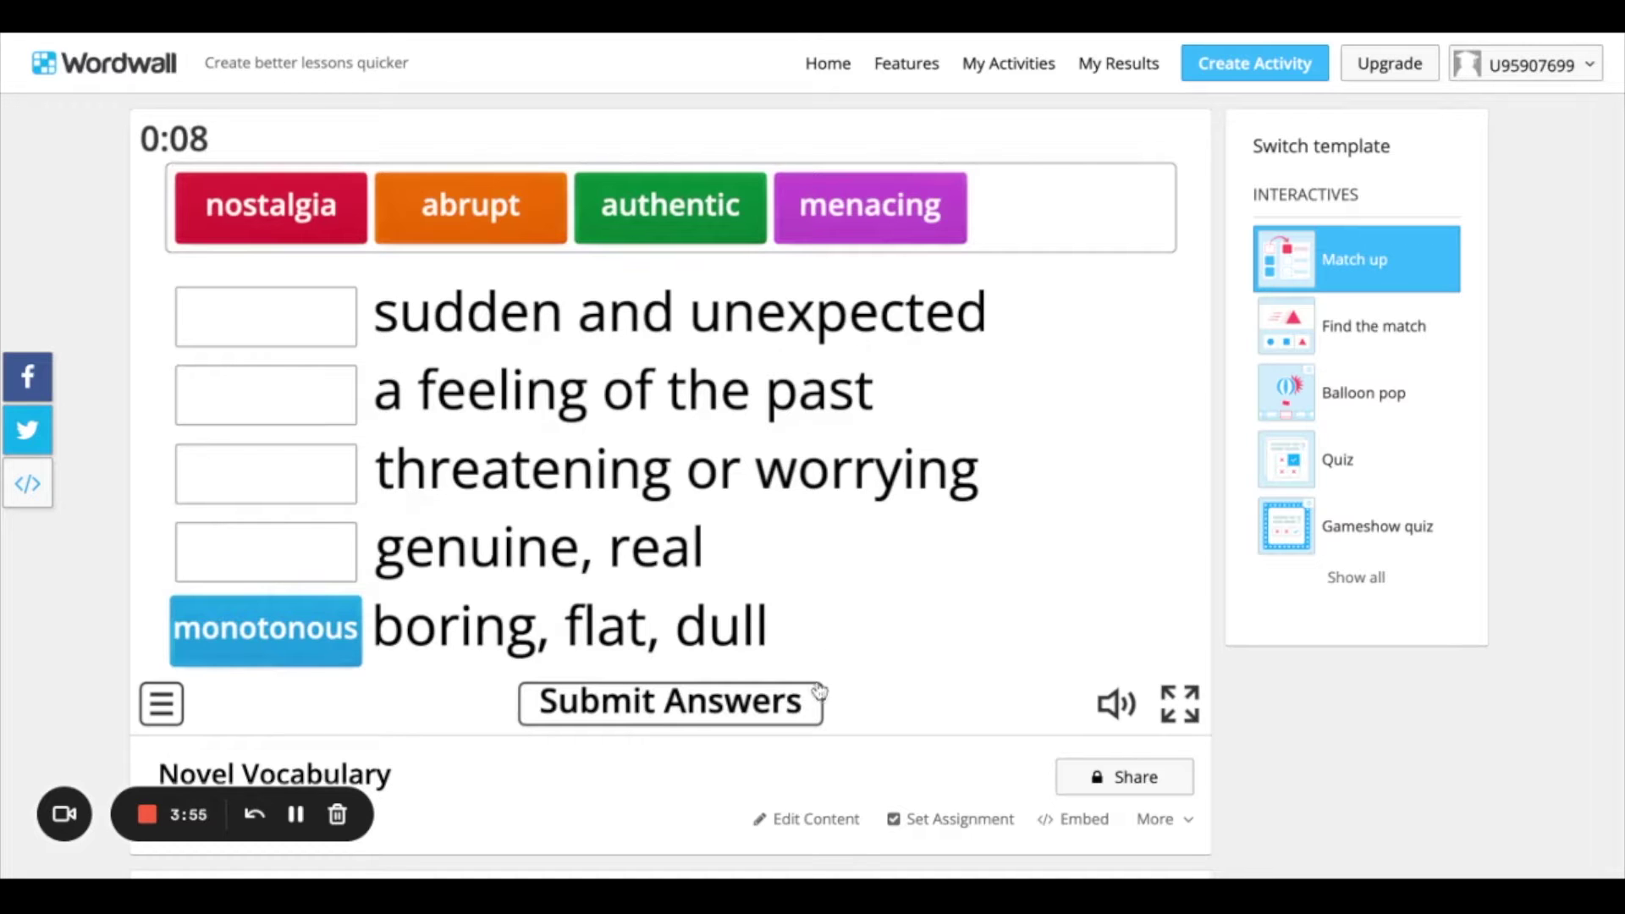
Try the Space theme, then switch the game to the Primary theme and restart it.
{"action": "scroll", "coordinate": [860, 609], "scroll_direction": "down", "scroll_amount": 4}
{"action": "scroll", "coordinate": [860, 606], "scroll_direction": "down", "scroll_amount": 1}
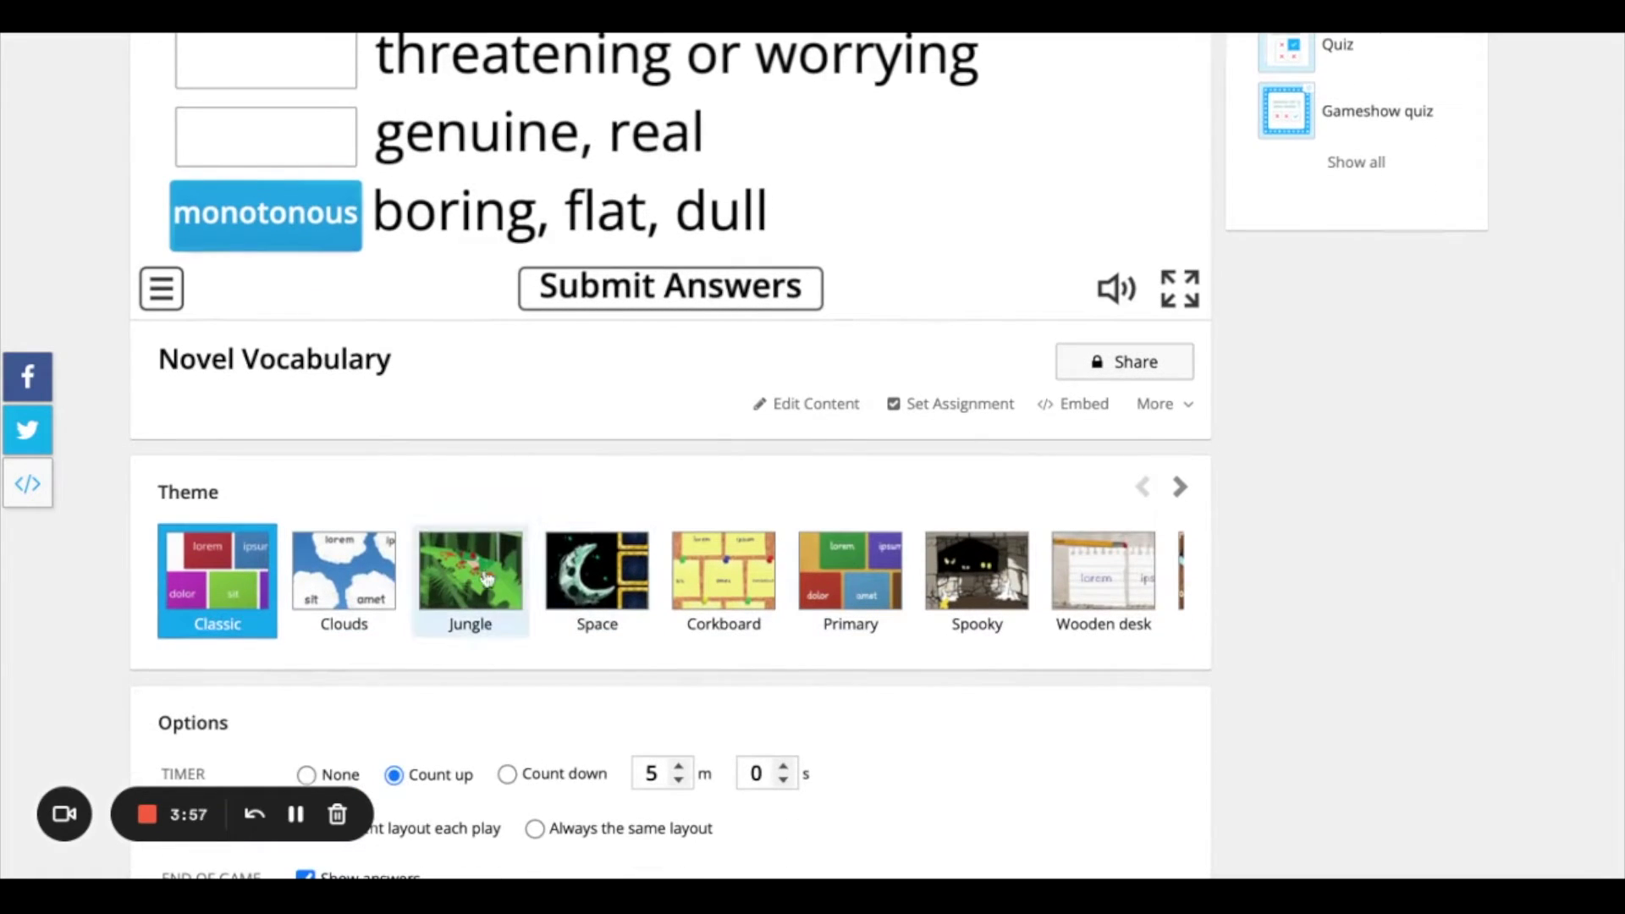
{"action": "left_click", "coordinate": [597, 573]}
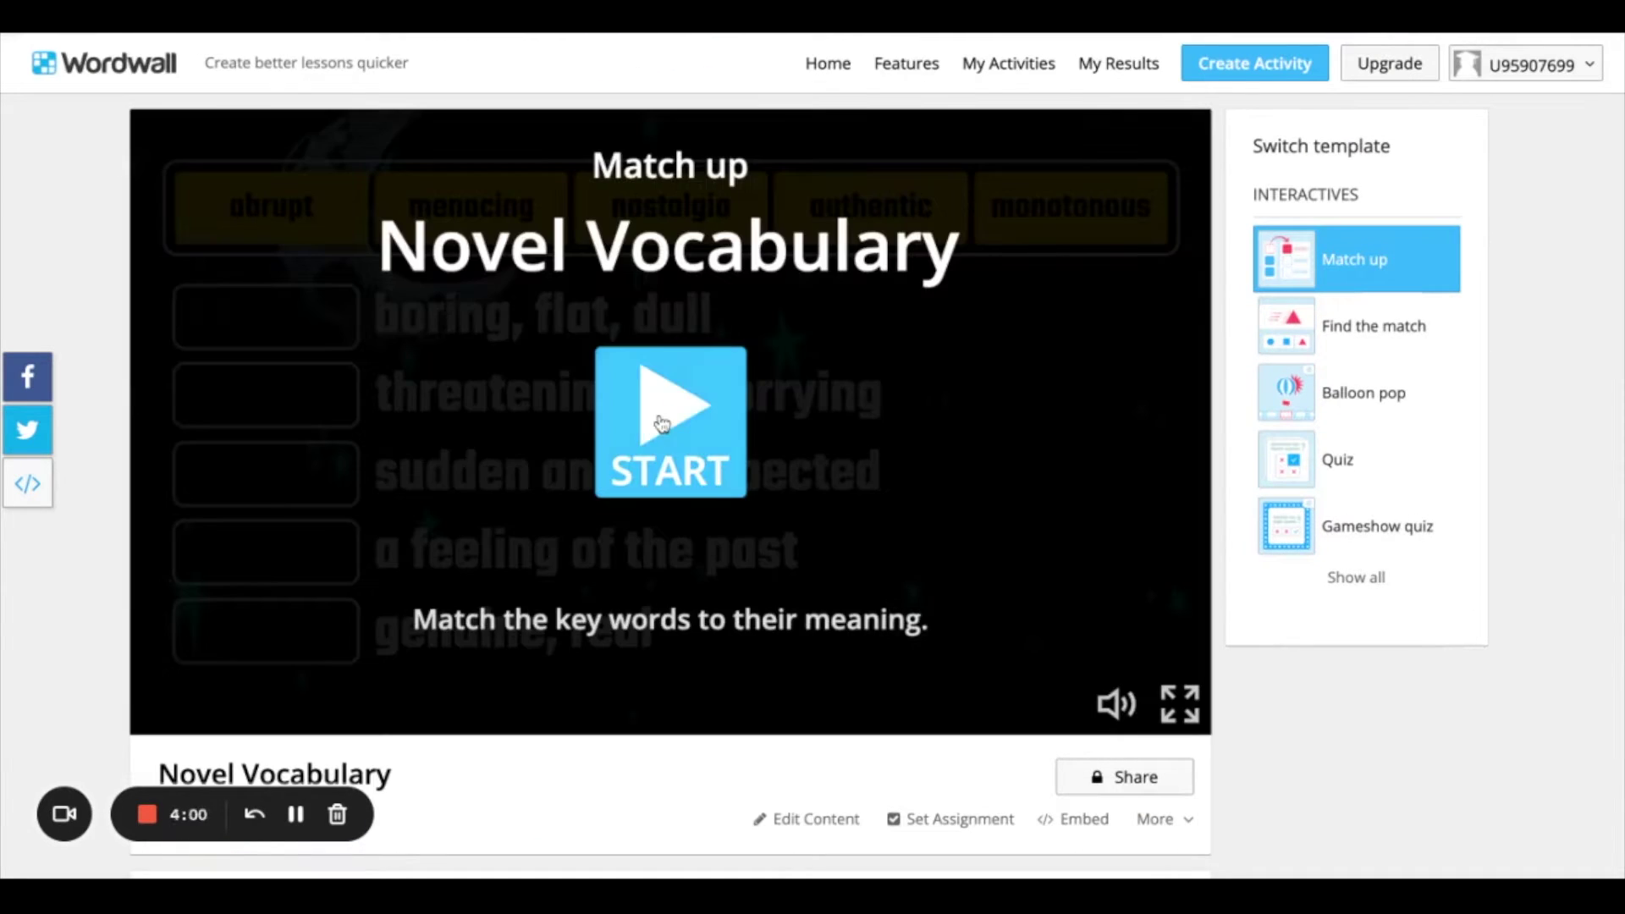
{"action": "left_click", "coordinate": [654, 442]}
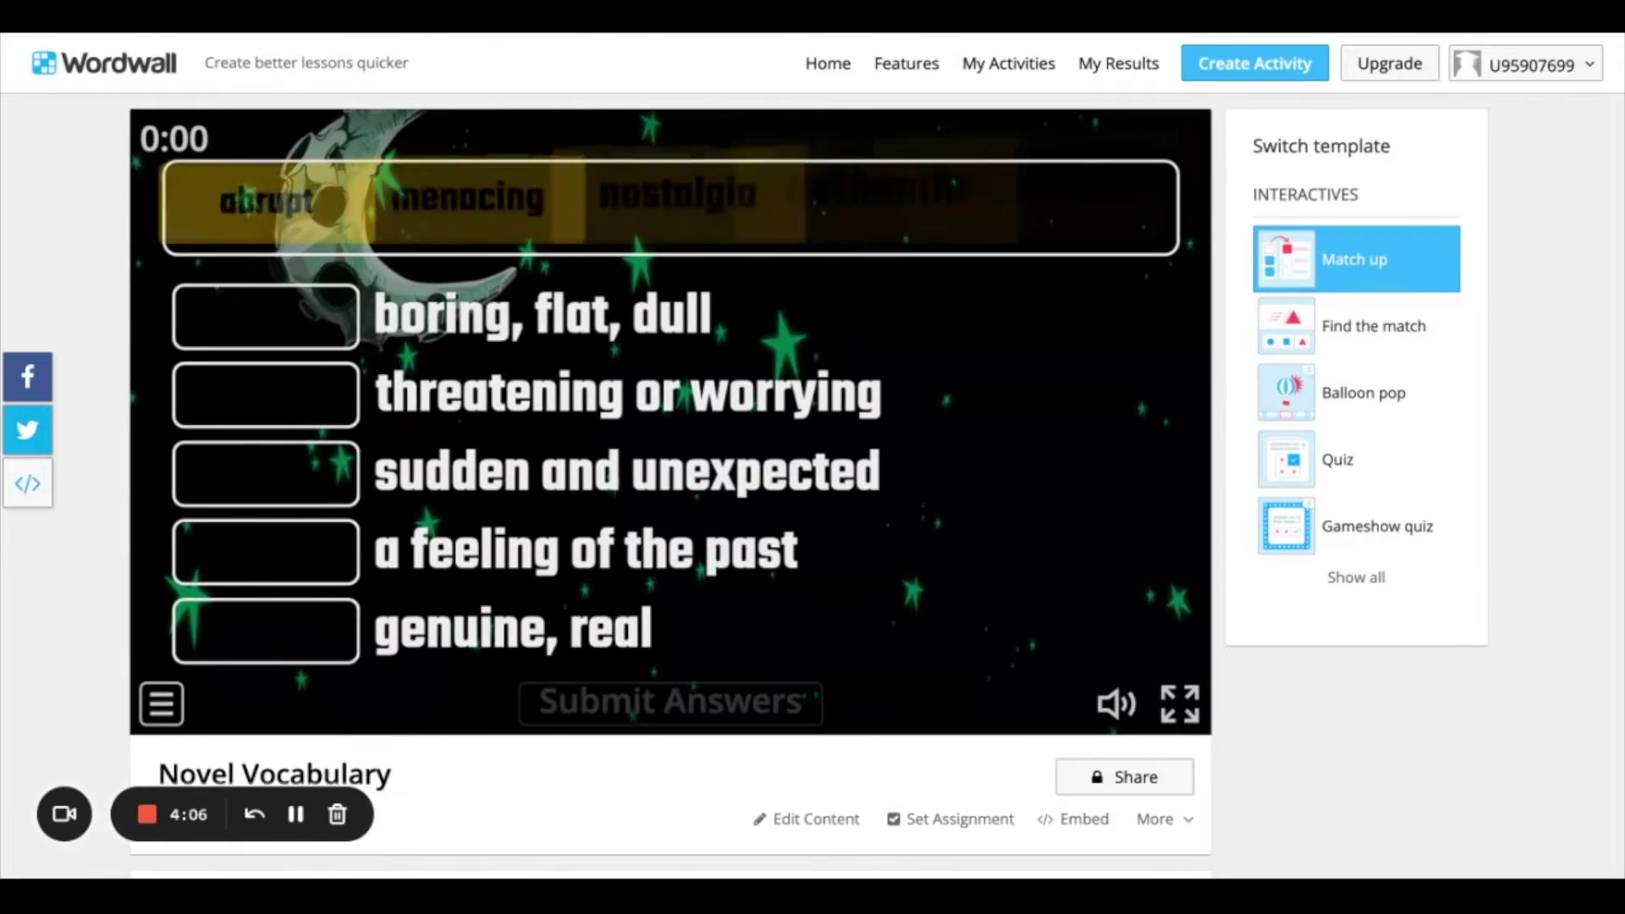
{"action": "left_click_drag", "start_coordinate": [806, 243], "coordinate": [567, 427]}
{"action": "scroll", "coordinate": [729, 525], "scroll_direction": "down", "scroll_amount": 4}
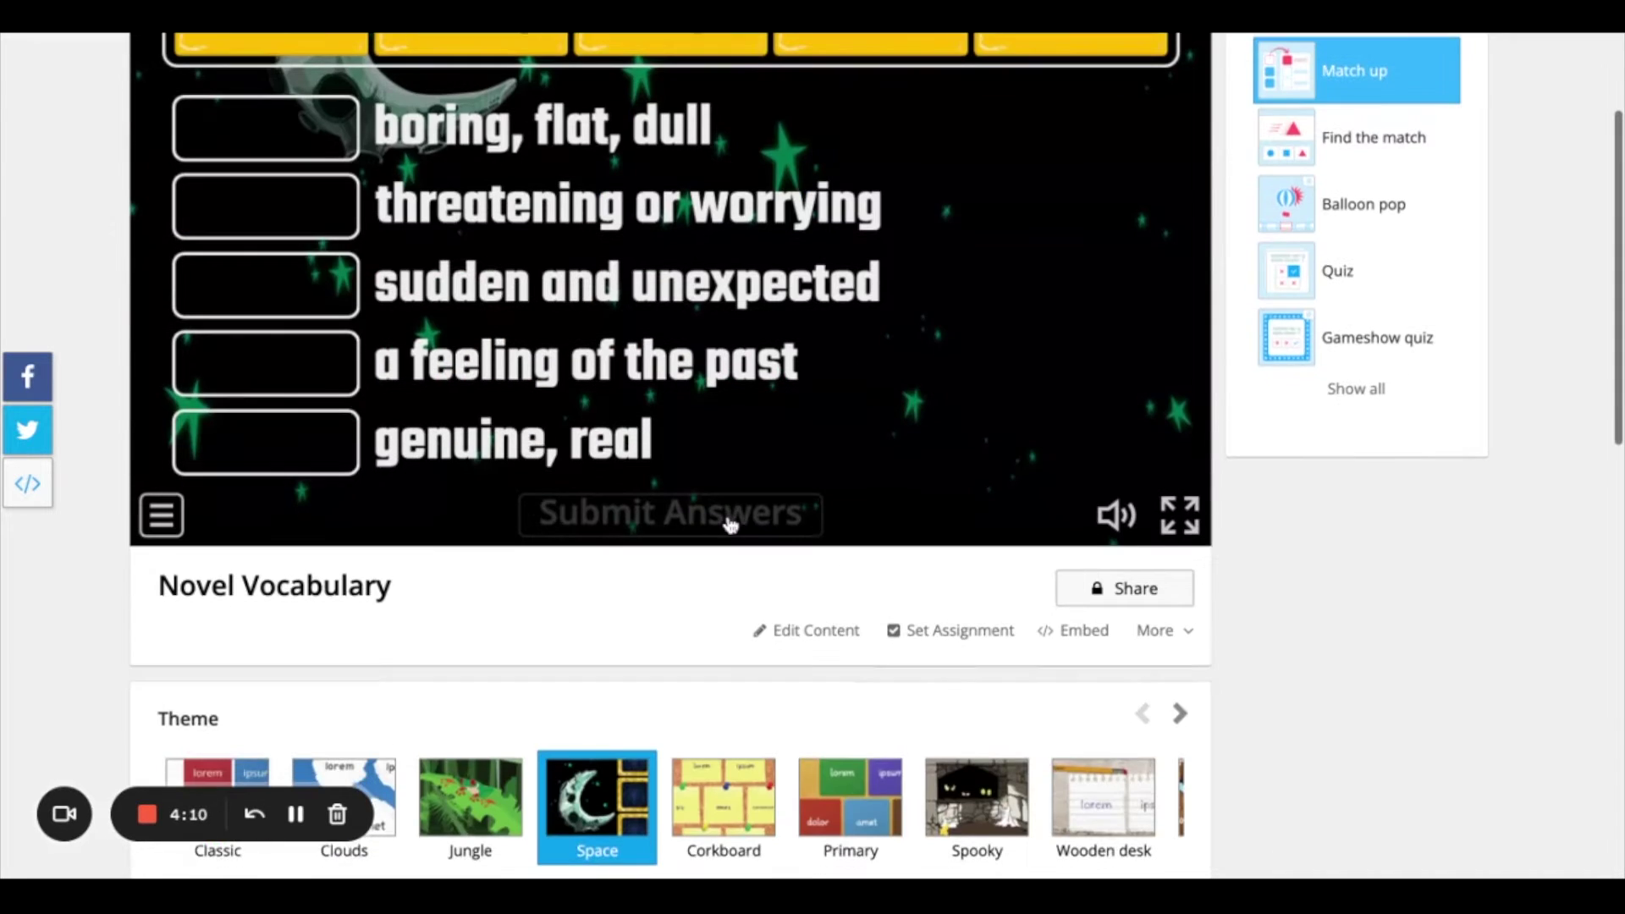
{"action": "left_click", "coordinate": [869, 660]}
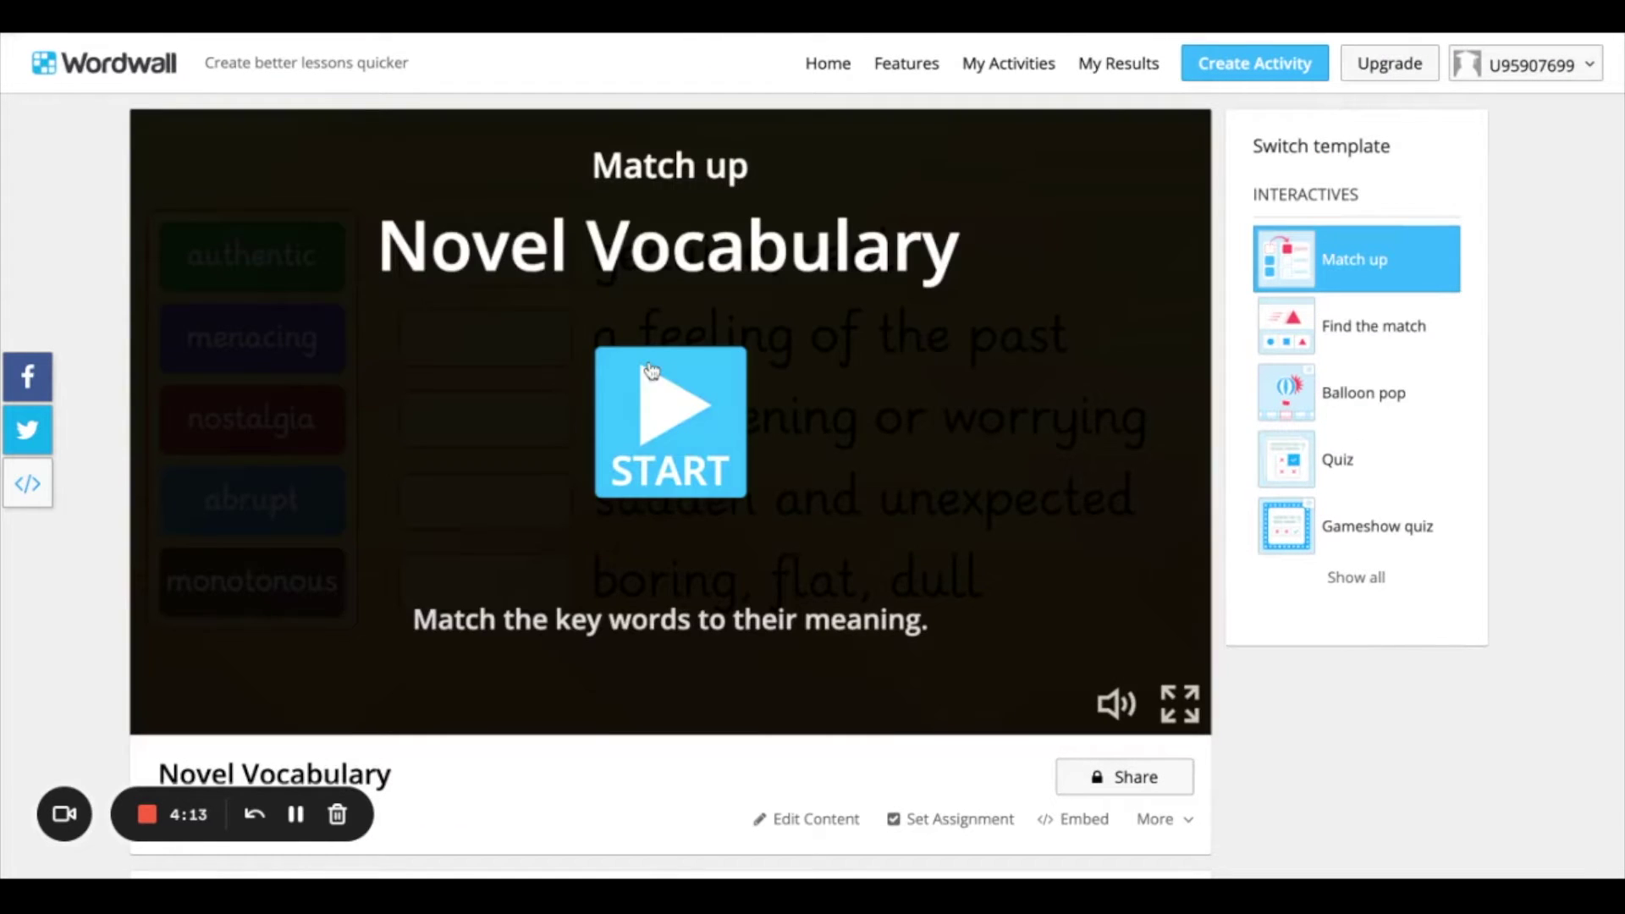
{"action": "left_click", "coordinate": [650, 370]}
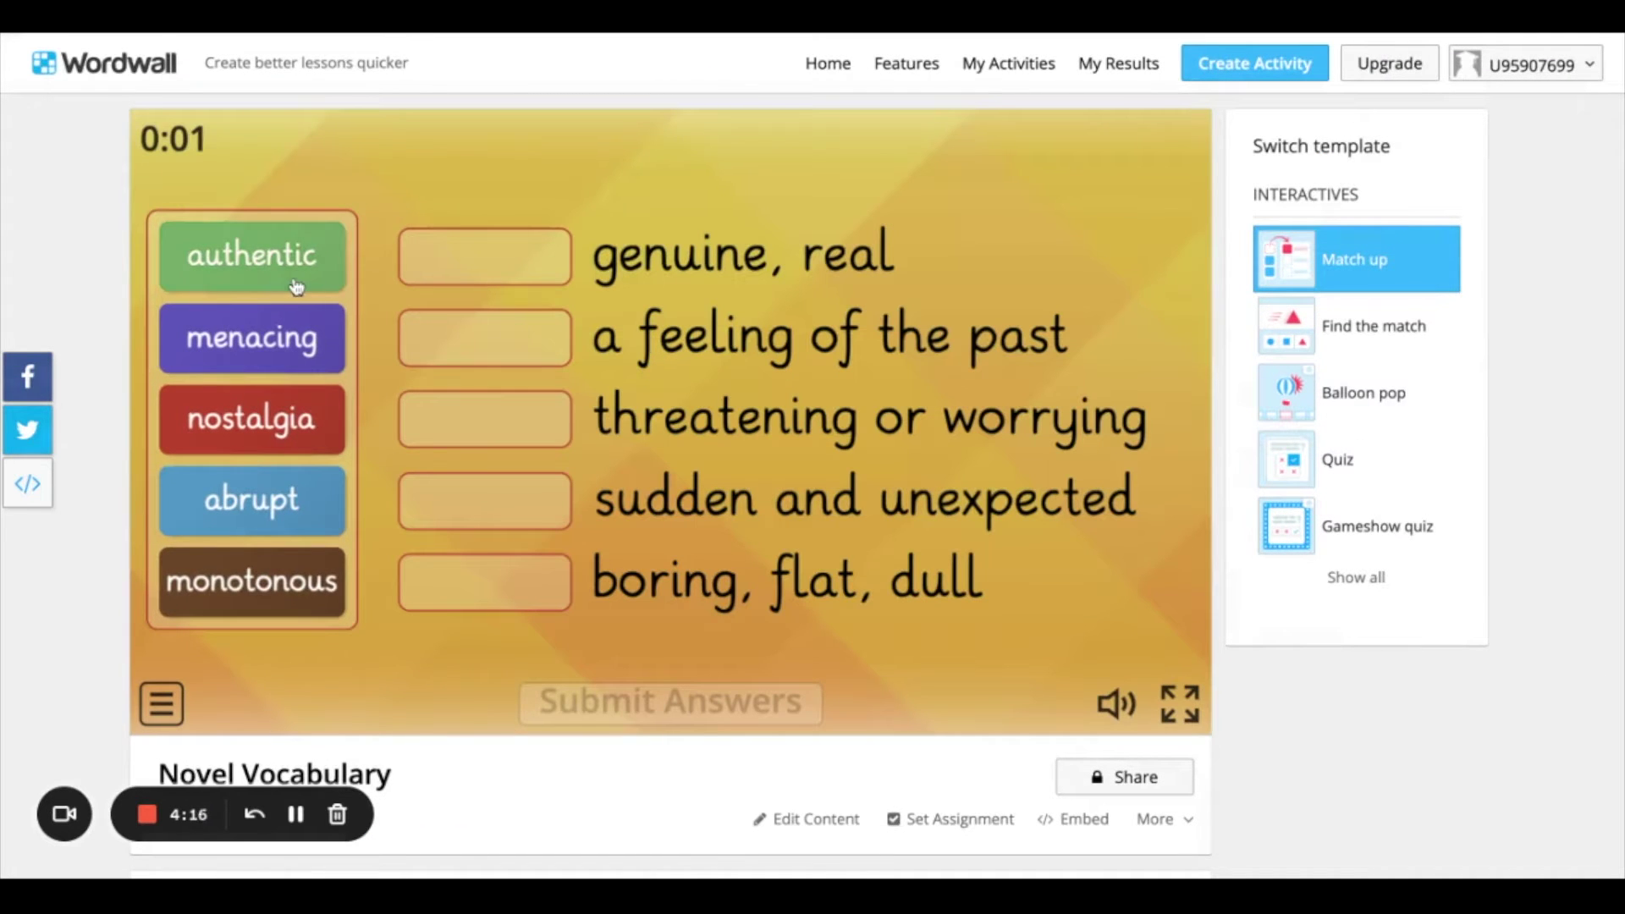
Mute the game's background music and sound effects.
{"action": "left_click", "coordinate": [1117, 709]}
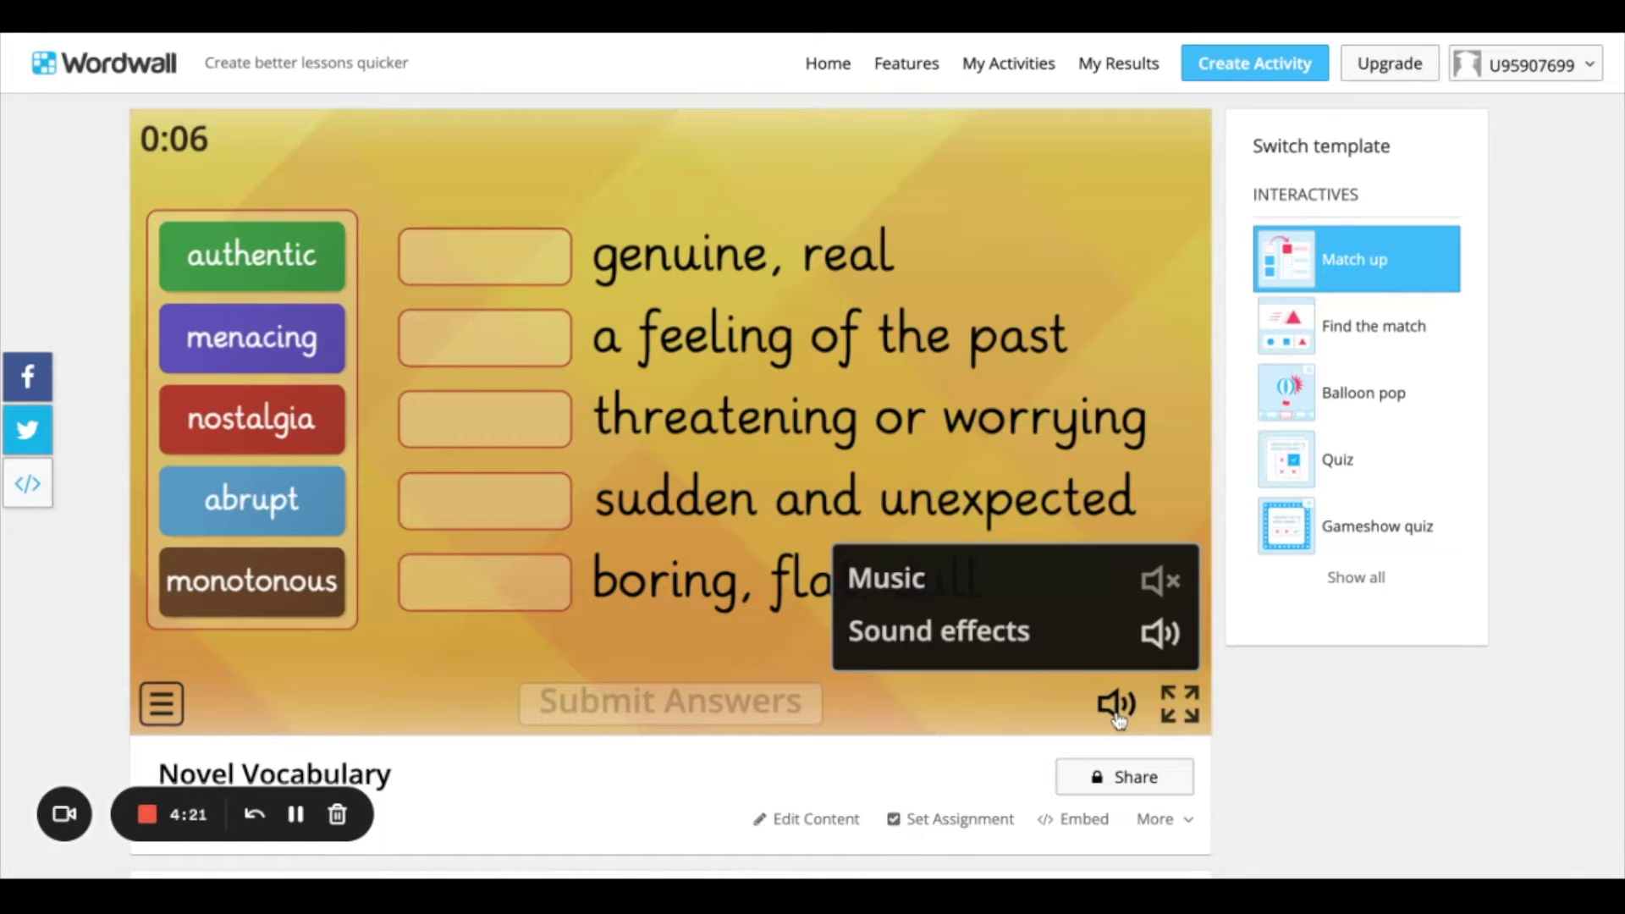
{"action": "left_click", "coordinate": [999, 594]}
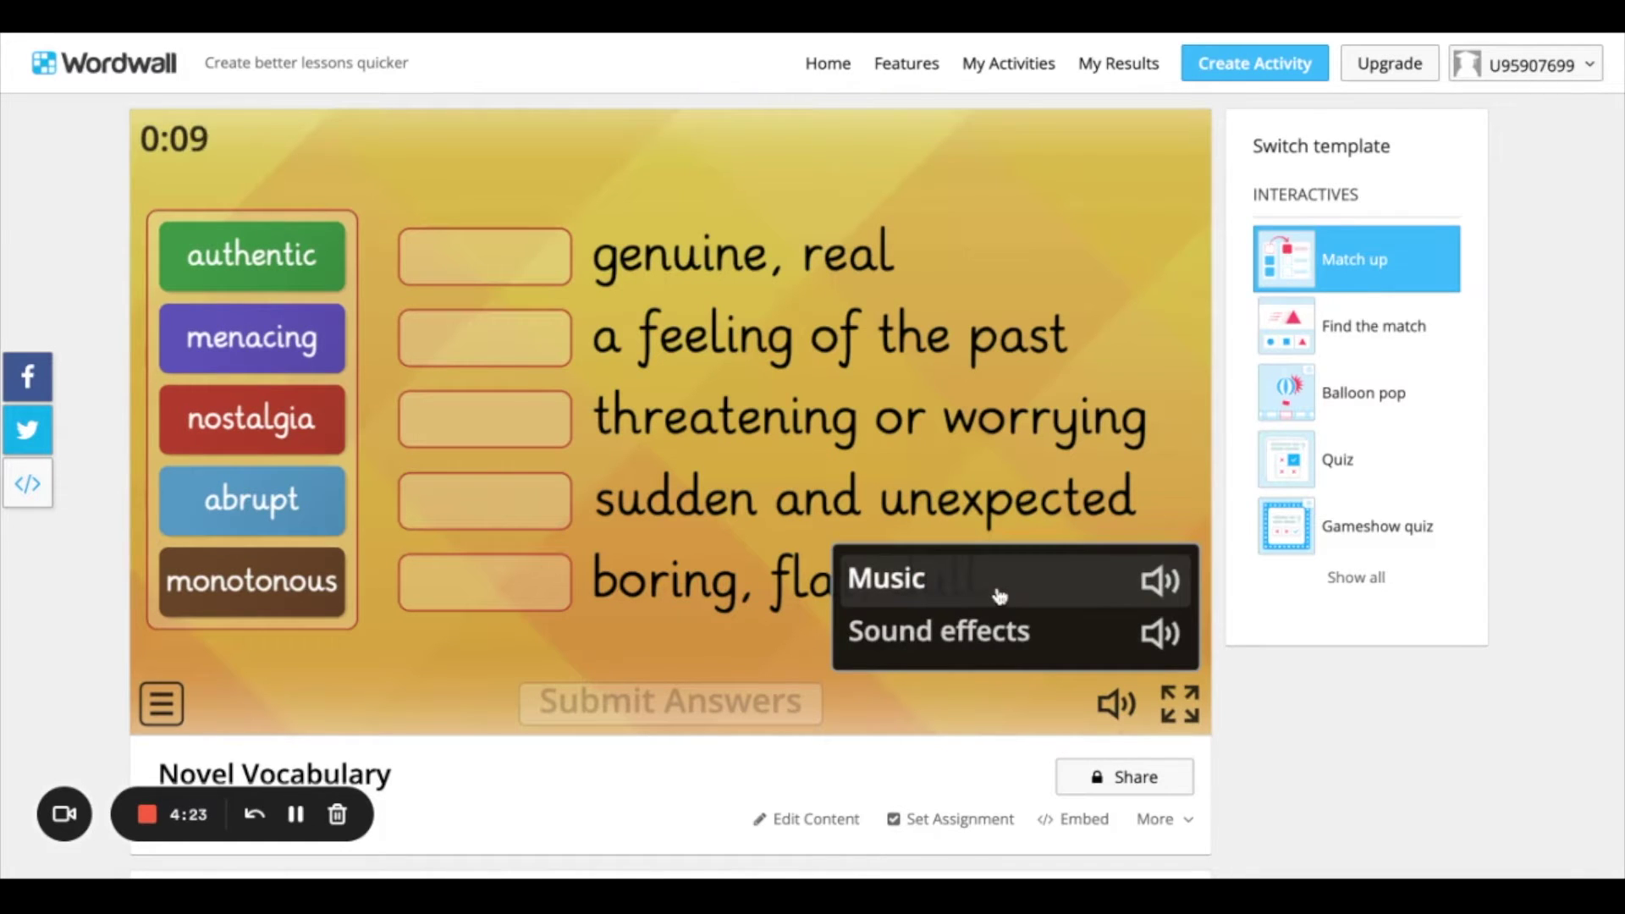
{"action": "left_click", "coordinate": [999, 594]}
{"action": "left_click", "coordinate": [986, 631]}
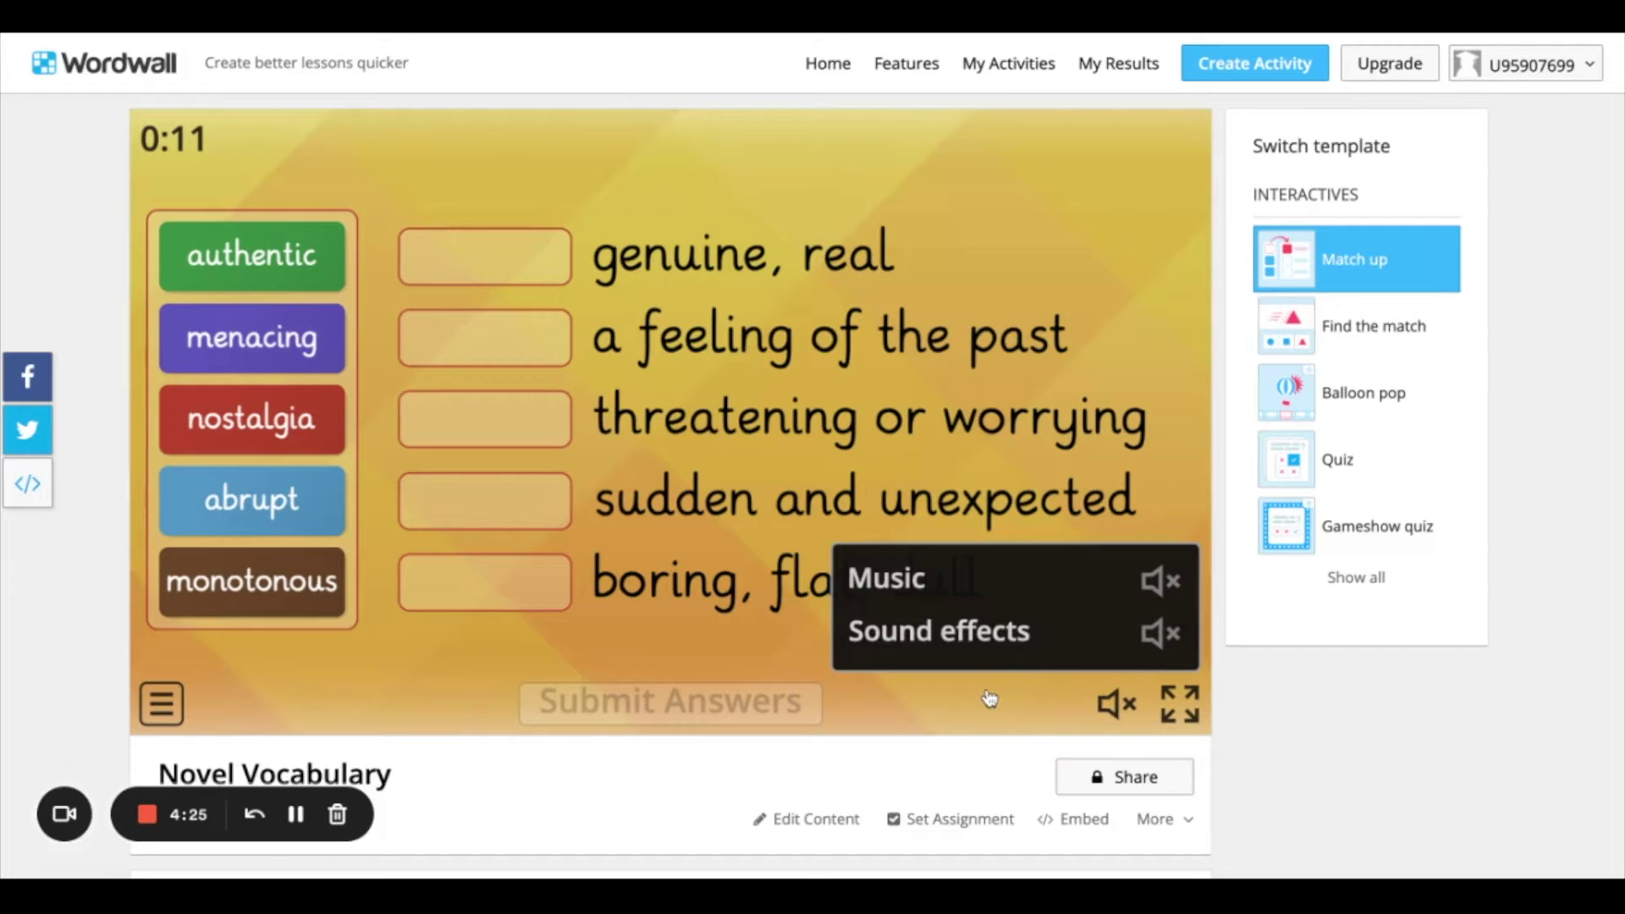
{"action": "scroll", "coordinate": [1302, 711], "scroll_direction": "down", "scroll_amount": 3}
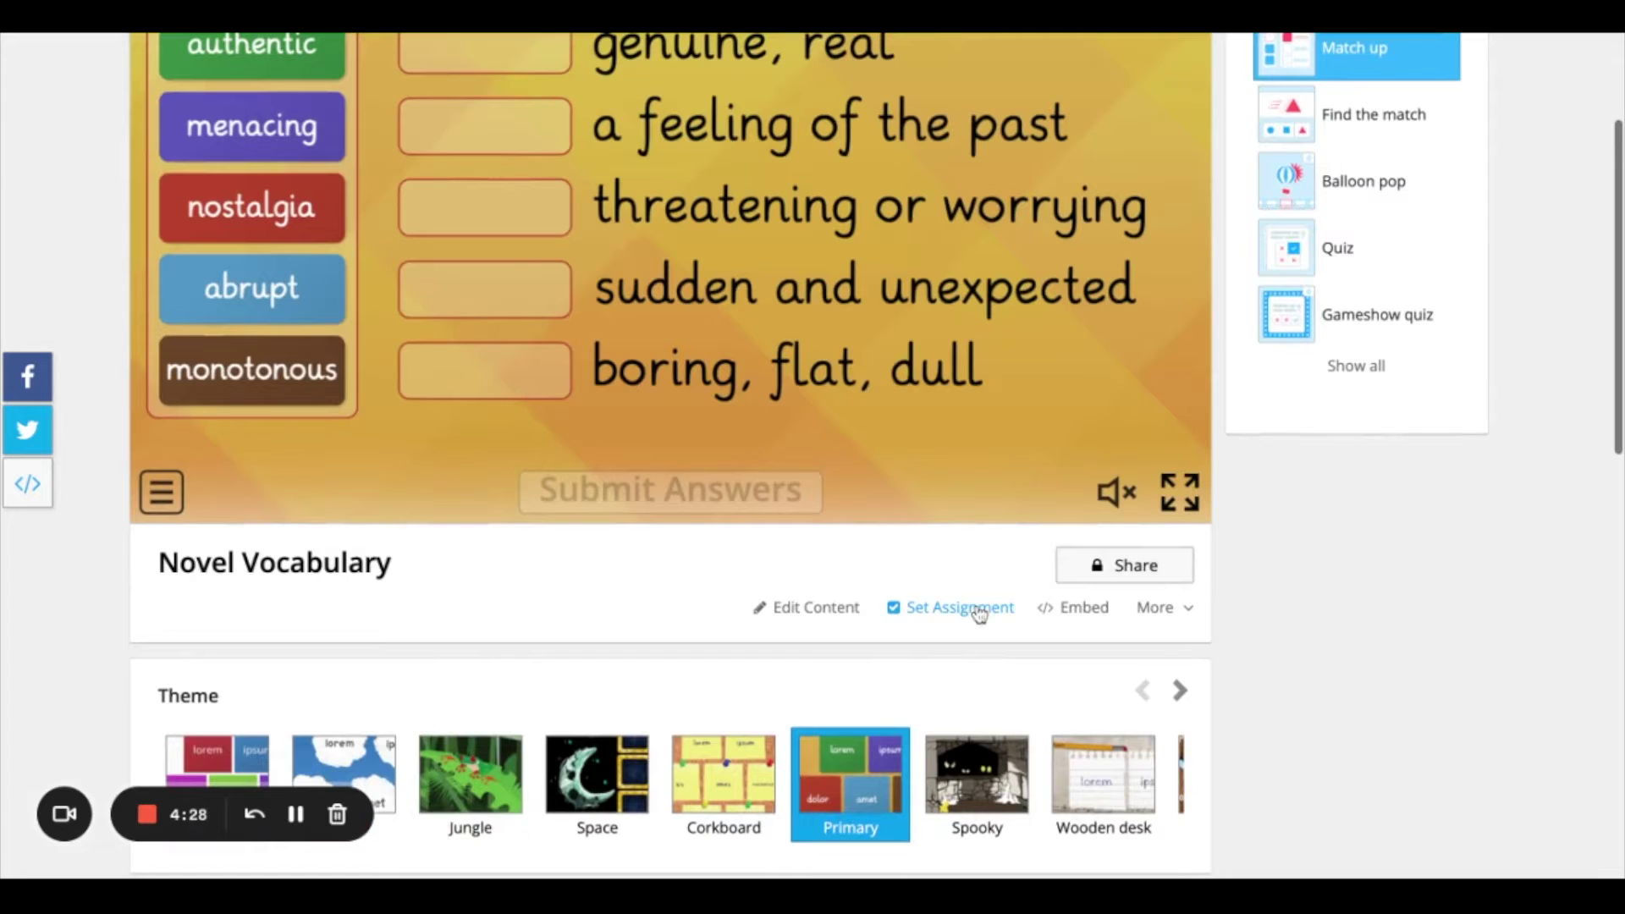
Create a student assignment for Novel Vocabulary, copy its link, and view then close its QR code.
{"action": "left_click", "coordinate": [971, 610]}
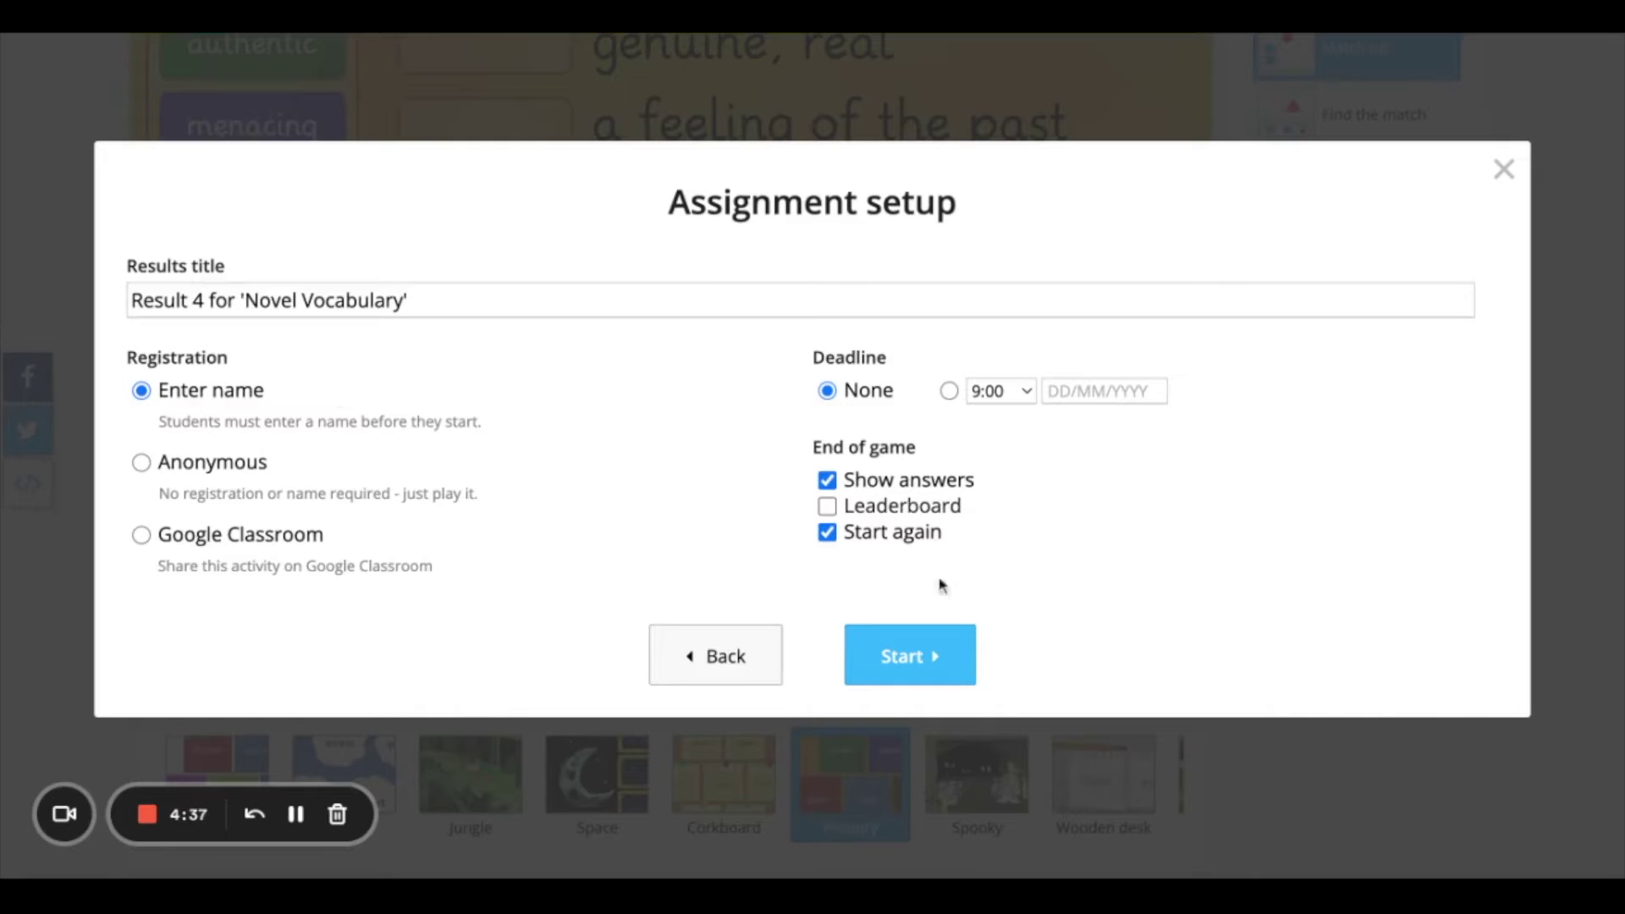
{"action": "left_click", "coordinate": [935, 666]}
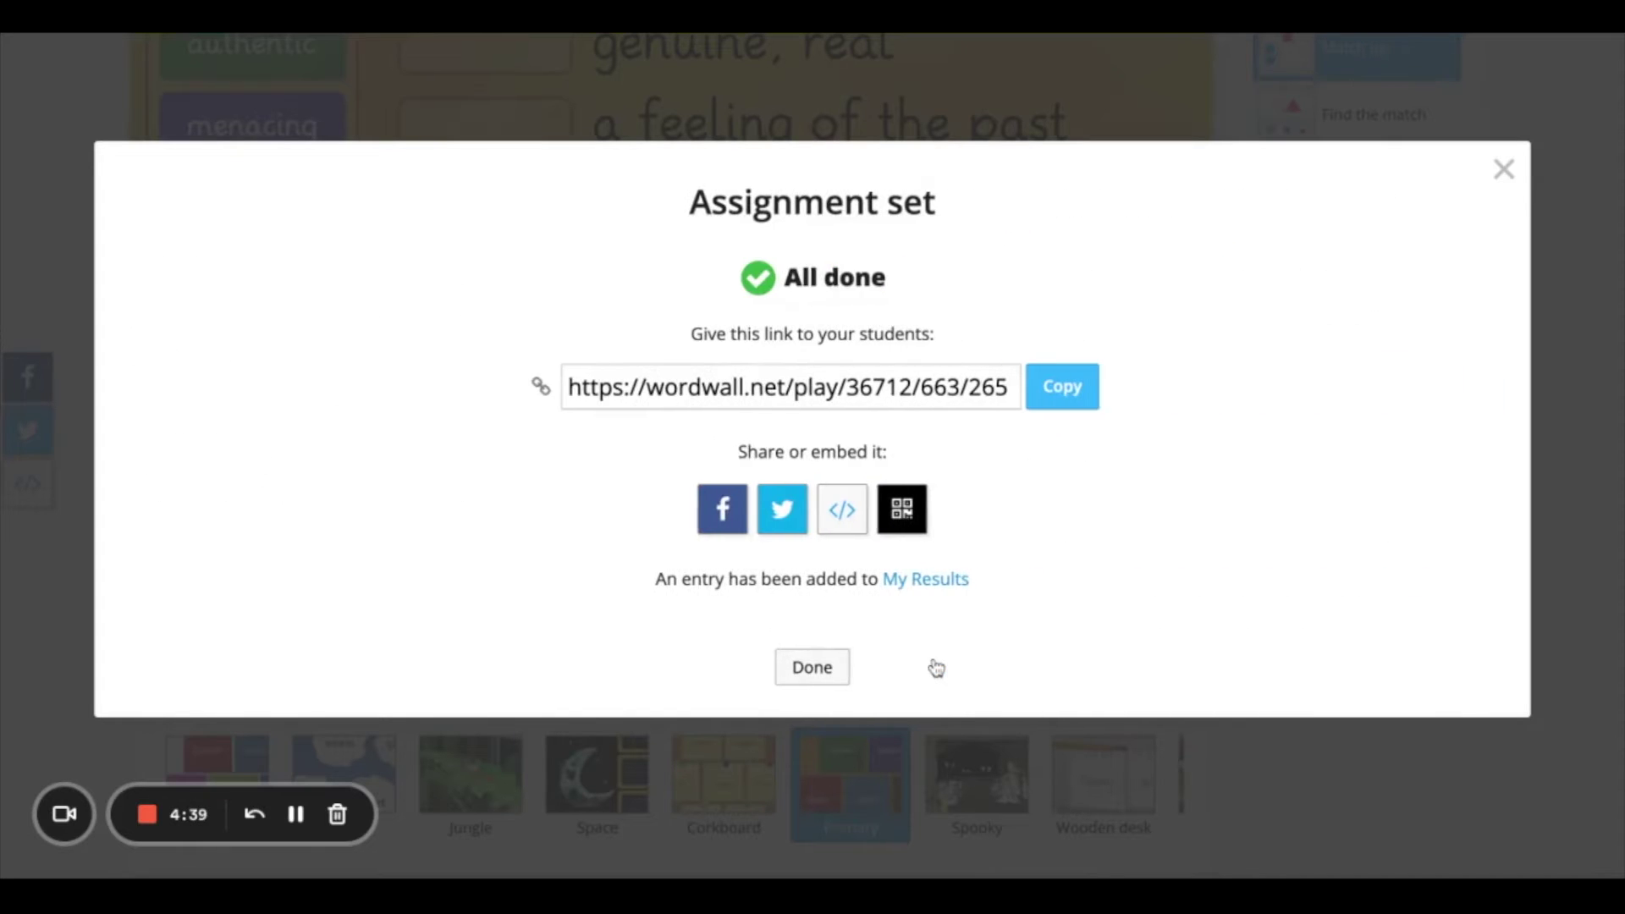
{"action": "left_click", "coordinate": [1062, 389]}
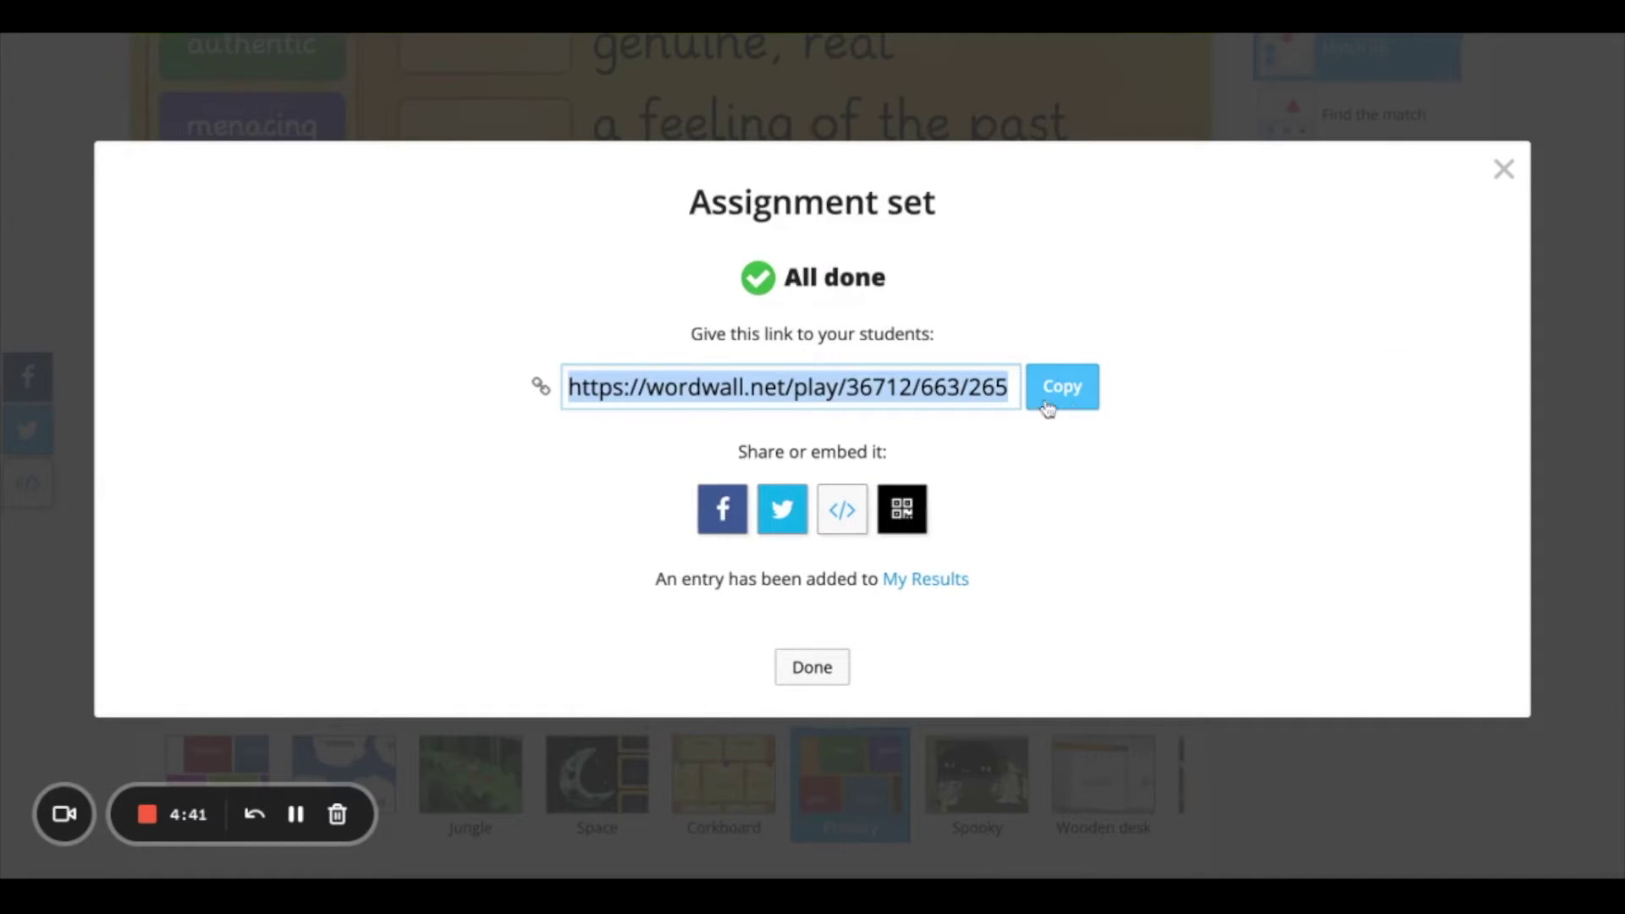
{"action": "left_click", "coordinate": [903, 509]}
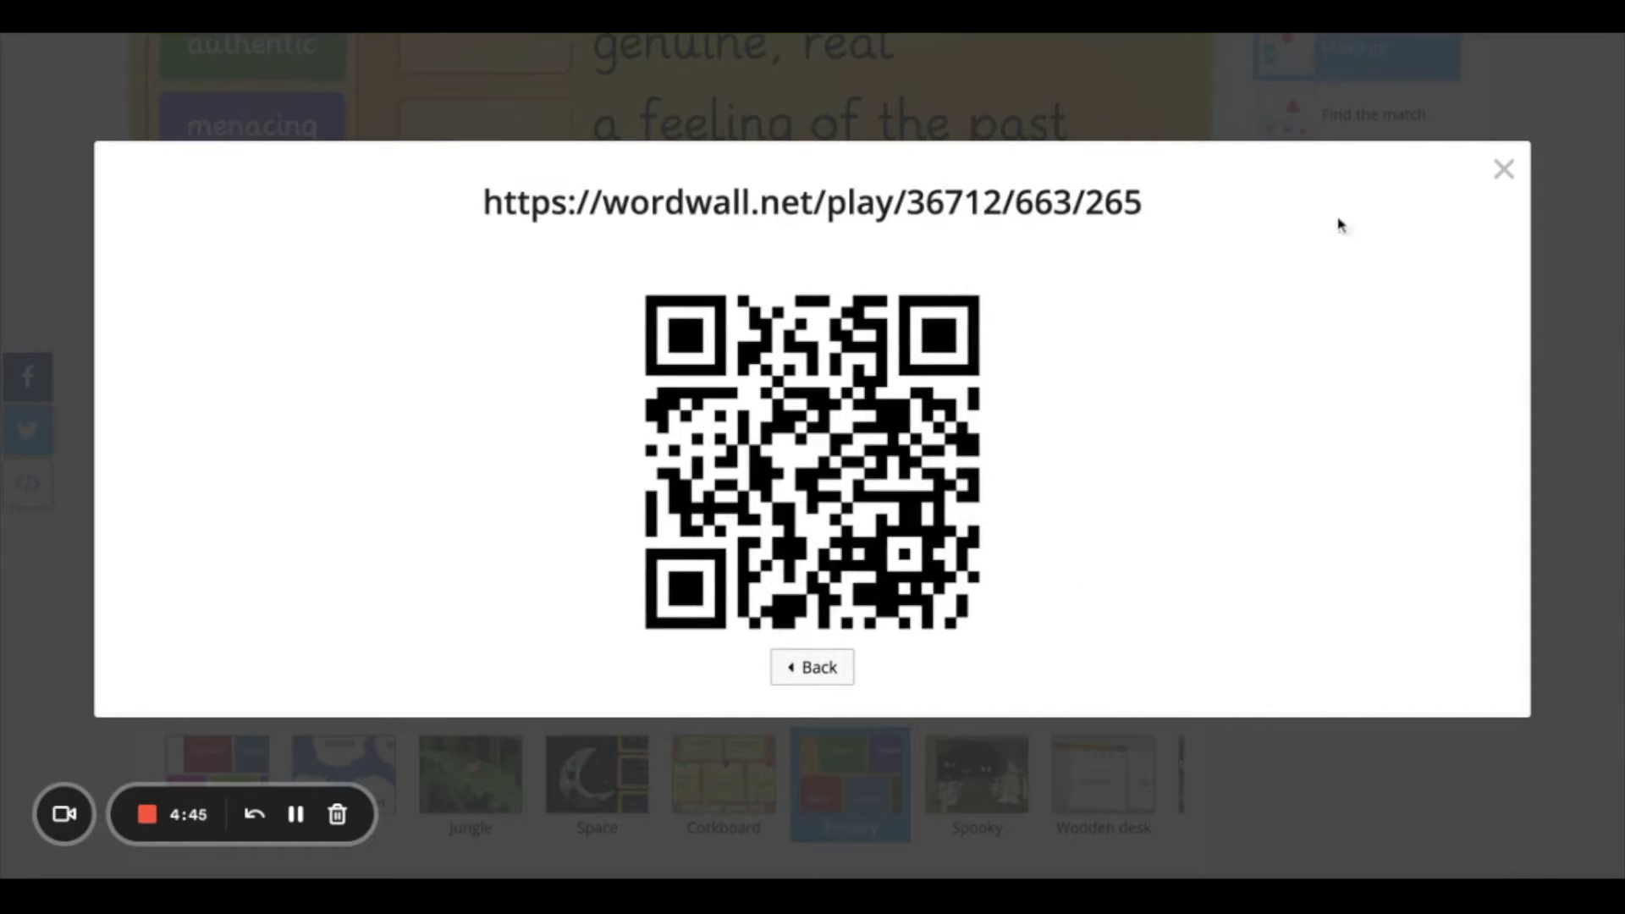
{"action": "left_click", "coordinate": [1503, 170]}
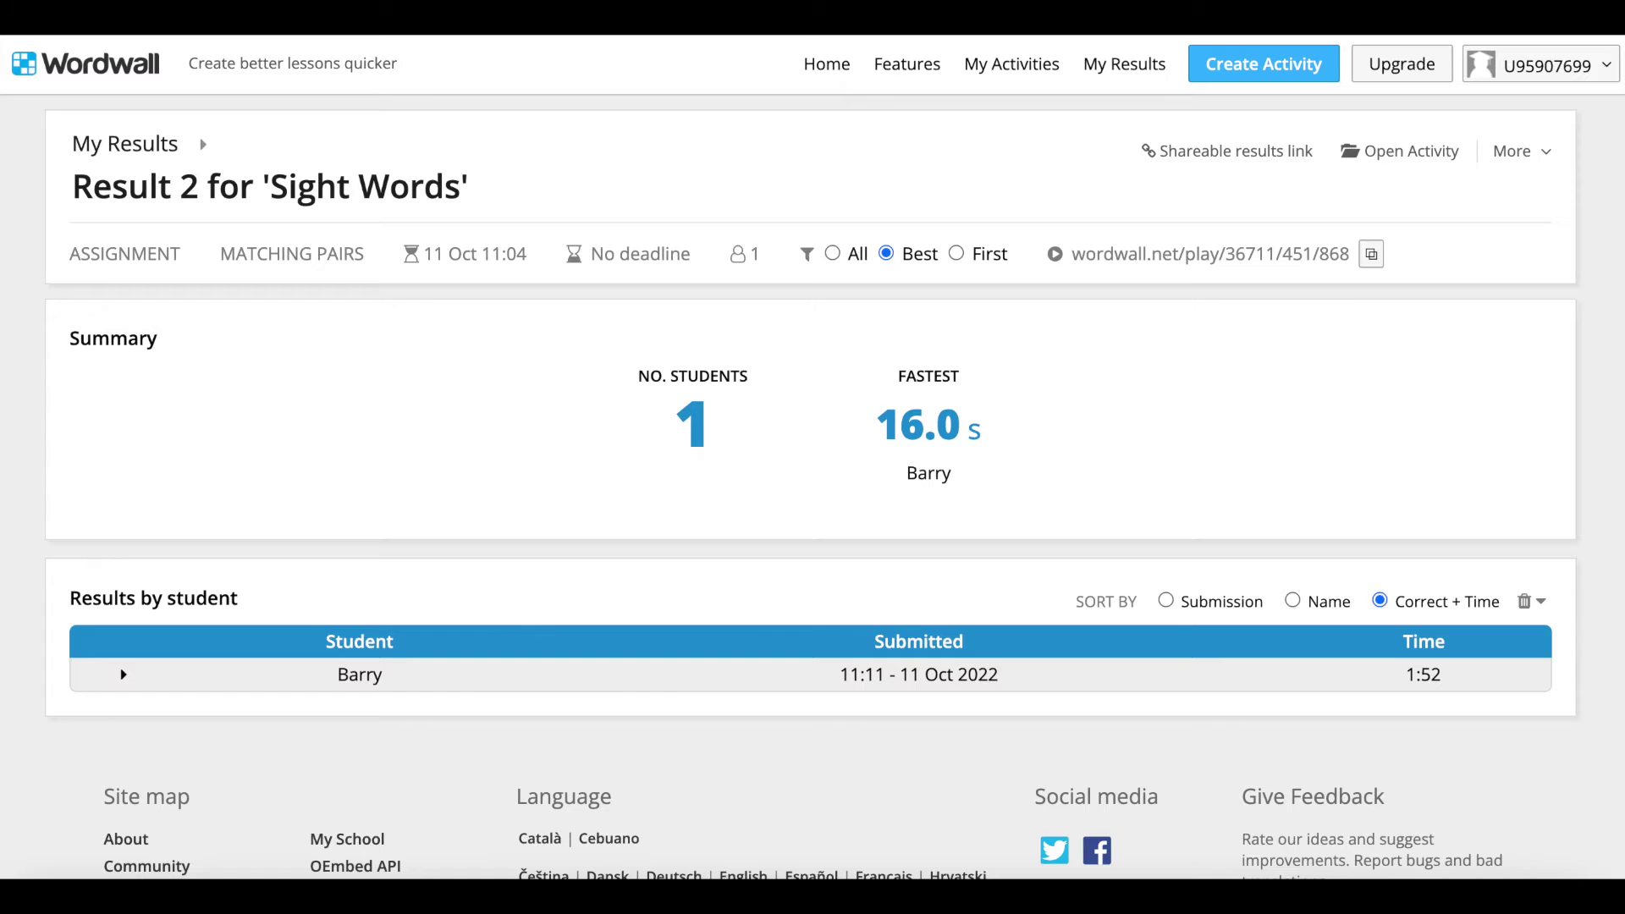
Open Magnetism from My Activities, start it, and sort the thumb tack into Magnetic.
{"action": "left_click", "coordinate": [1011, 64]}
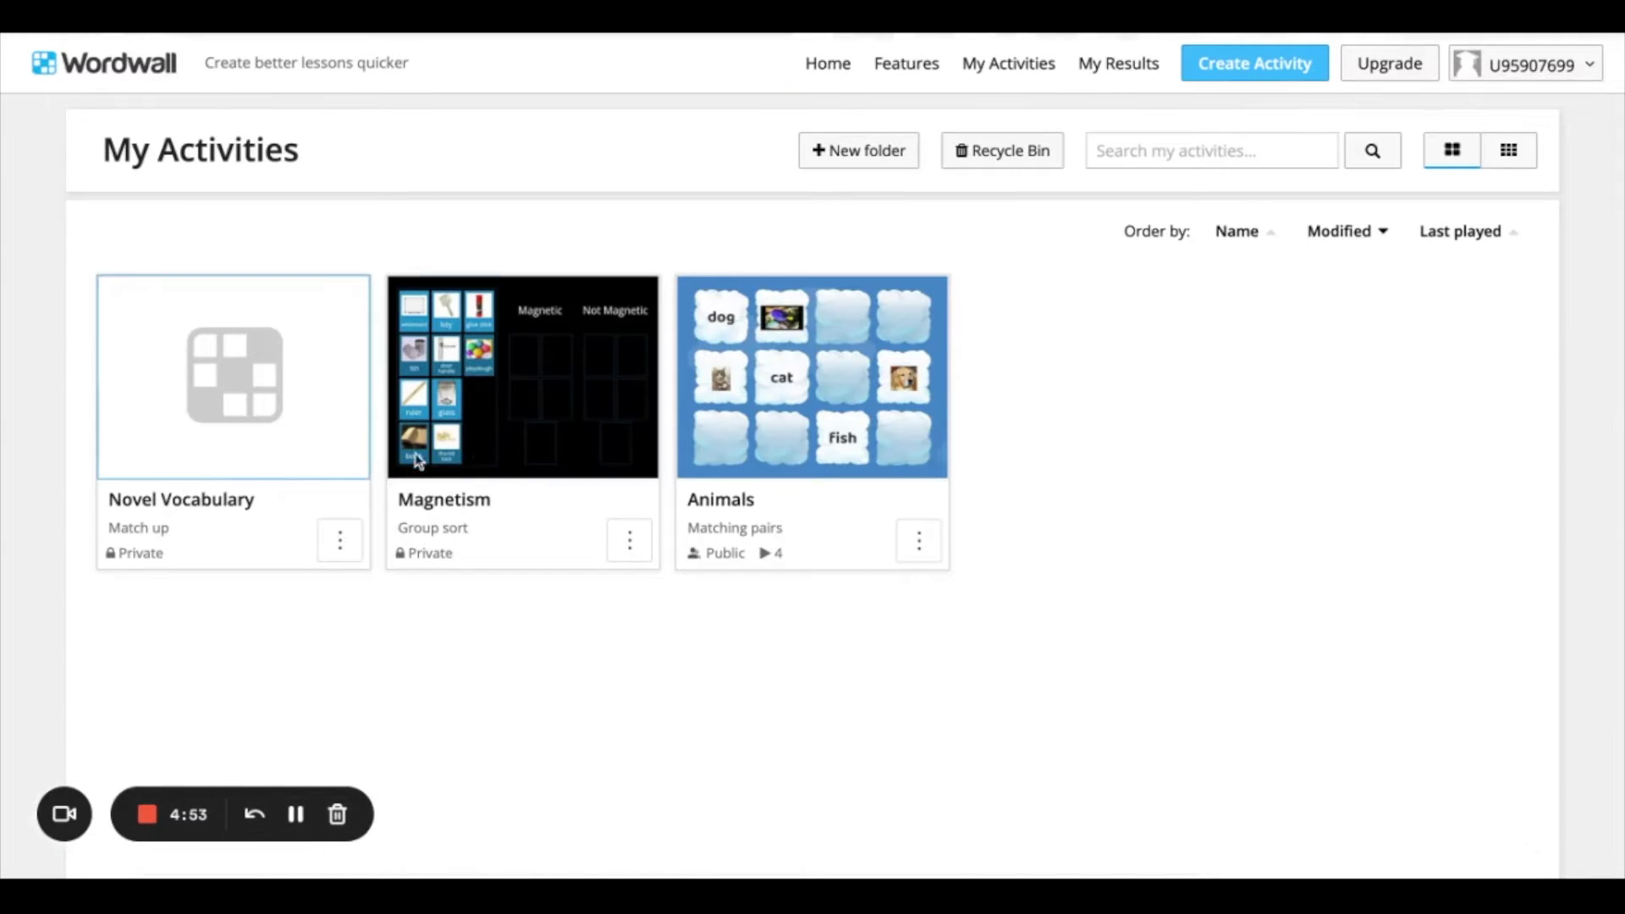
{"action": "left_click", "coordinate": [559, 433]}
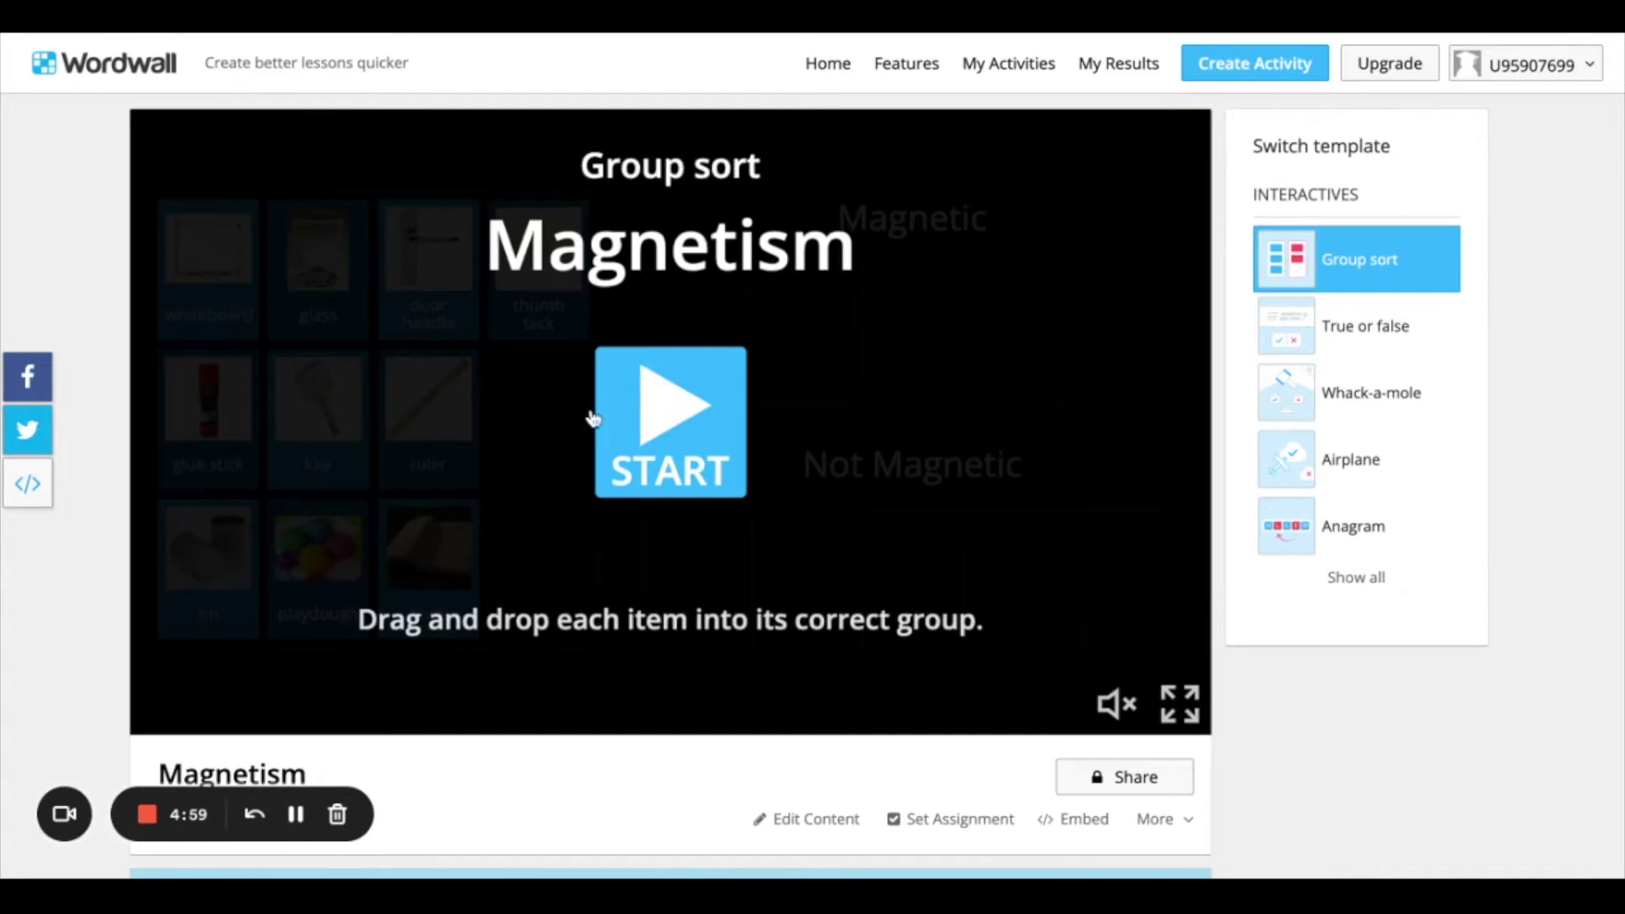
{"action": "left_click", "coordinate": [659, 415]}
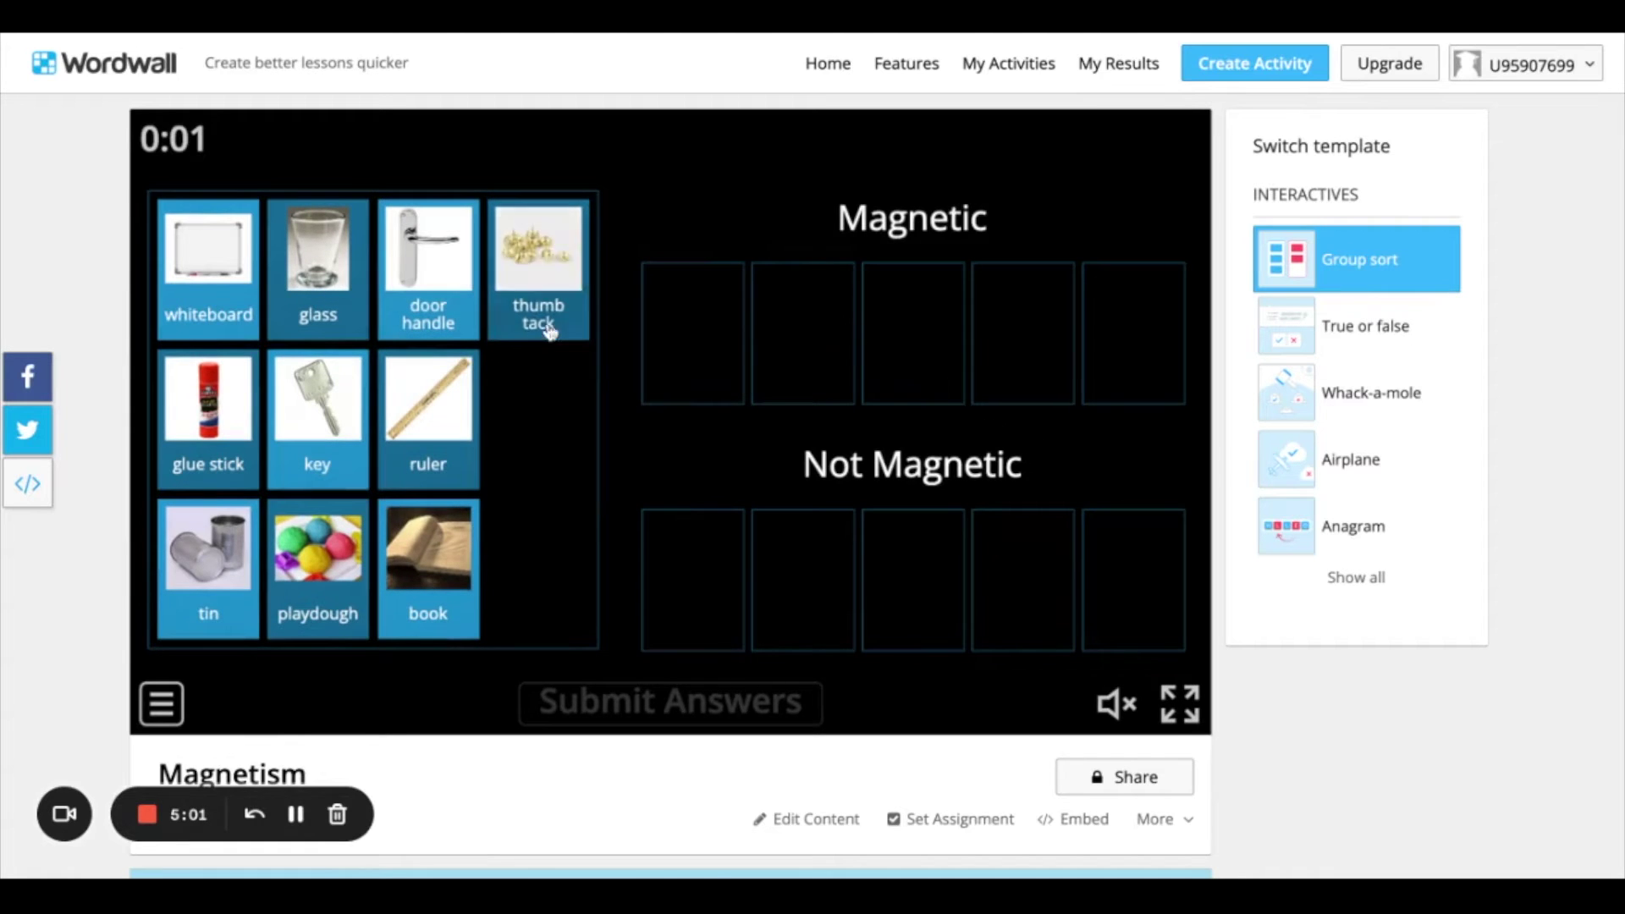
{"action": "left_click", "coordinate": [546, 317]}
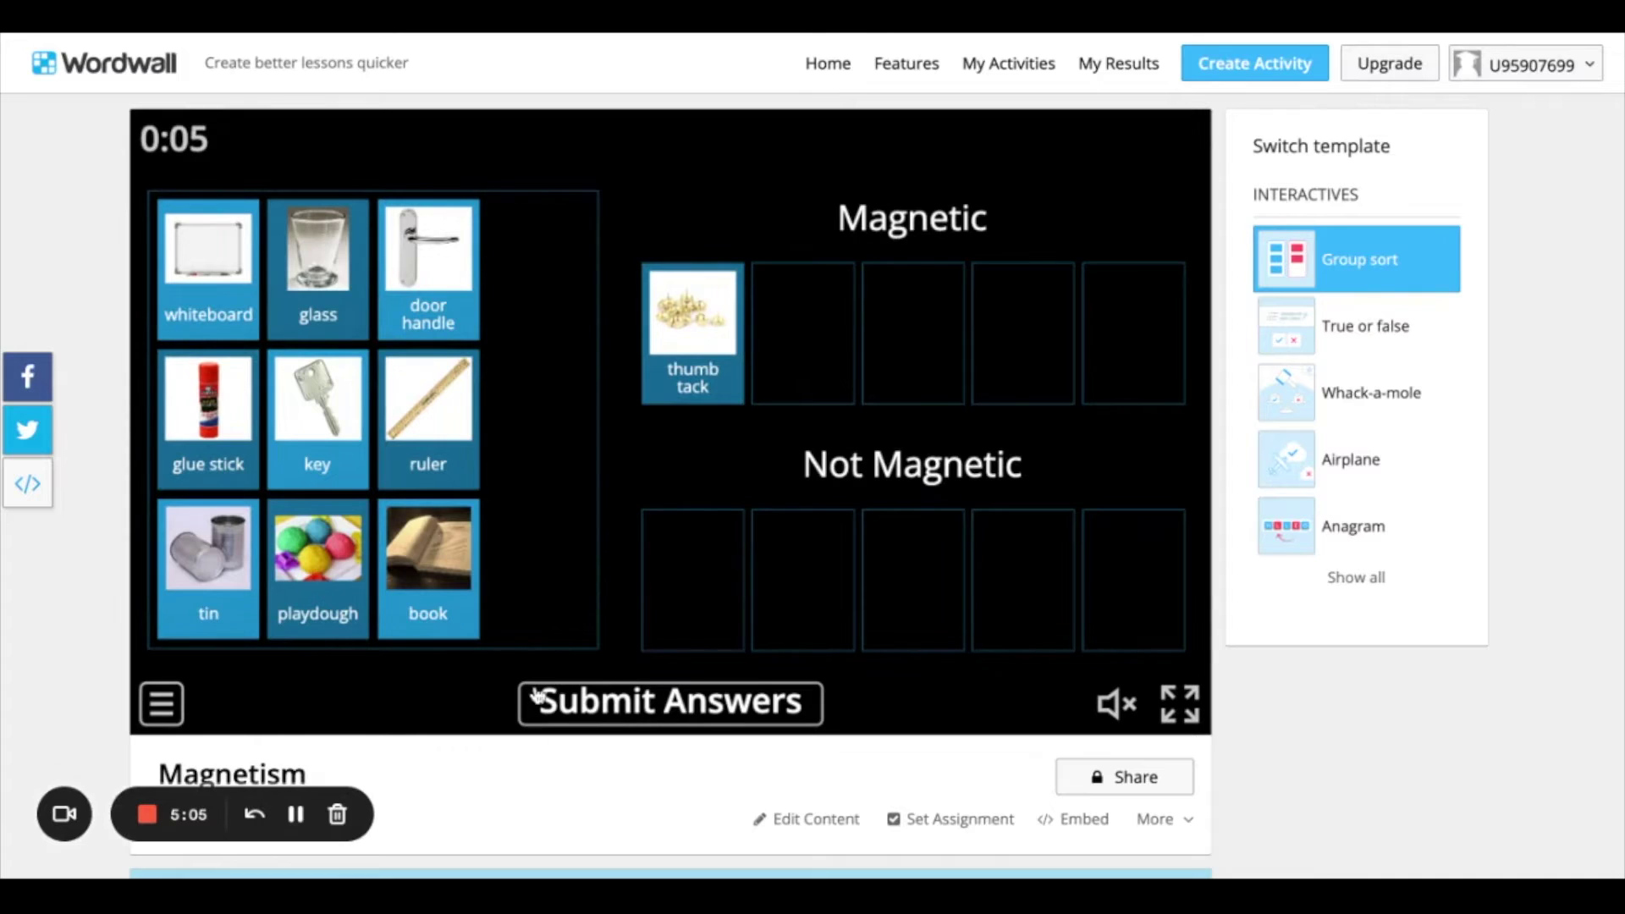
Edit Magnetism's content, rename Magnetic to 'Magnetic Objects', and begin renaming Not Magnetic.
{"action": "left_click", "coordinate": [816, 834]}
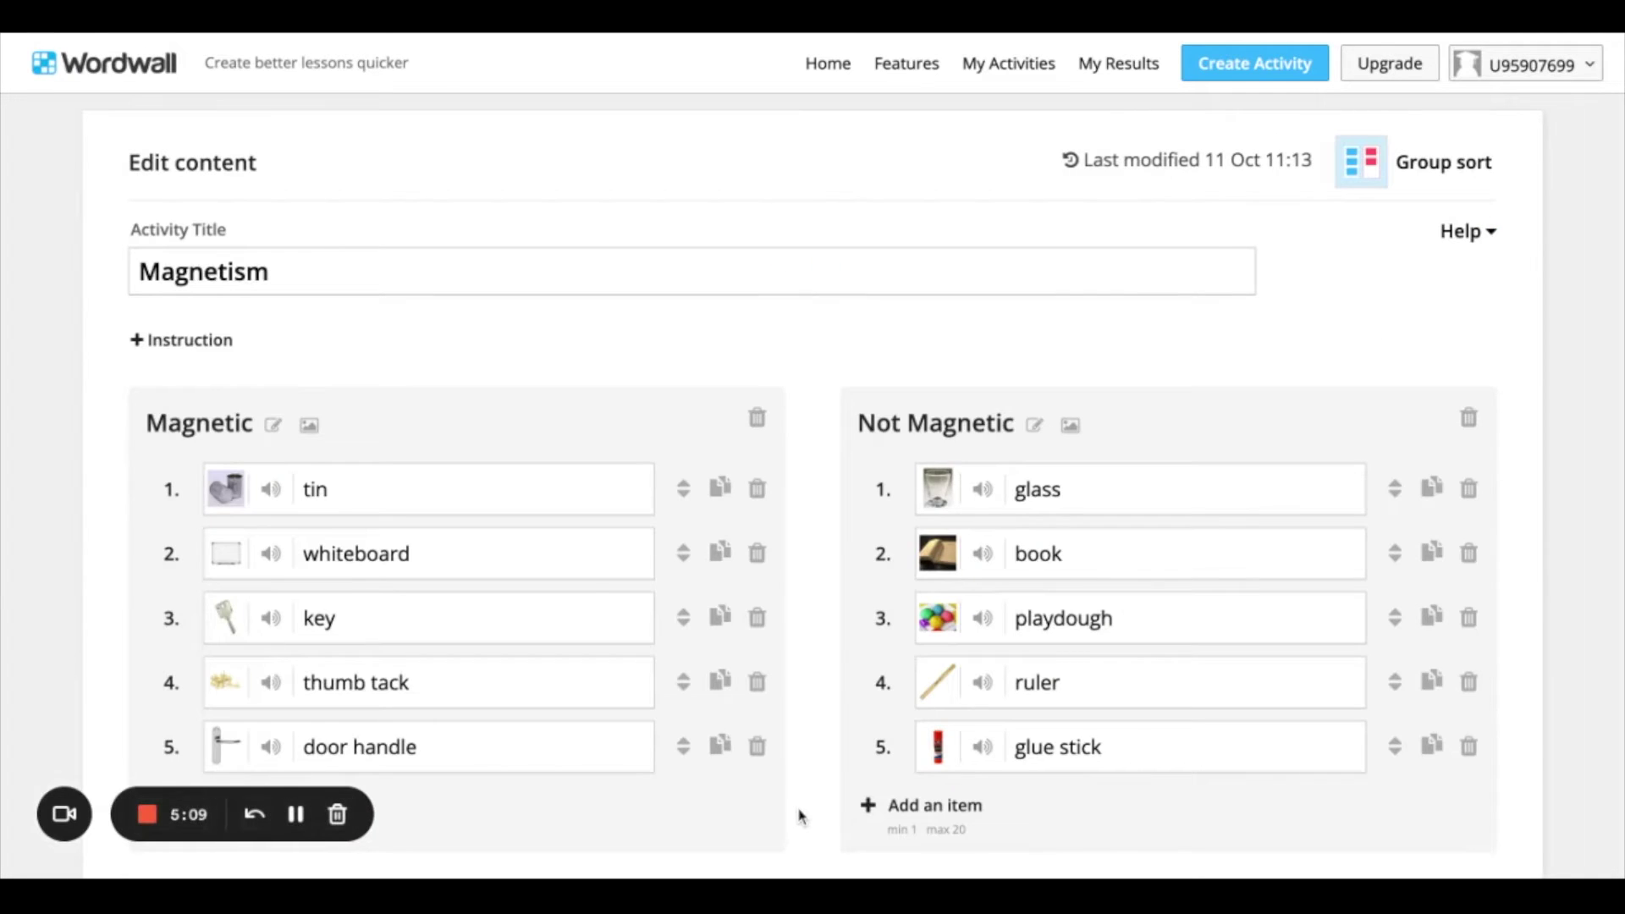
{"action": "scroll", "coordinate": [800, 815], "scroll_direction": "down", "scroll_amount": 1}
{"action": "scroll", "coordinate": [800, 815], "scroll_direction": "down", "scroll_amount": 1}
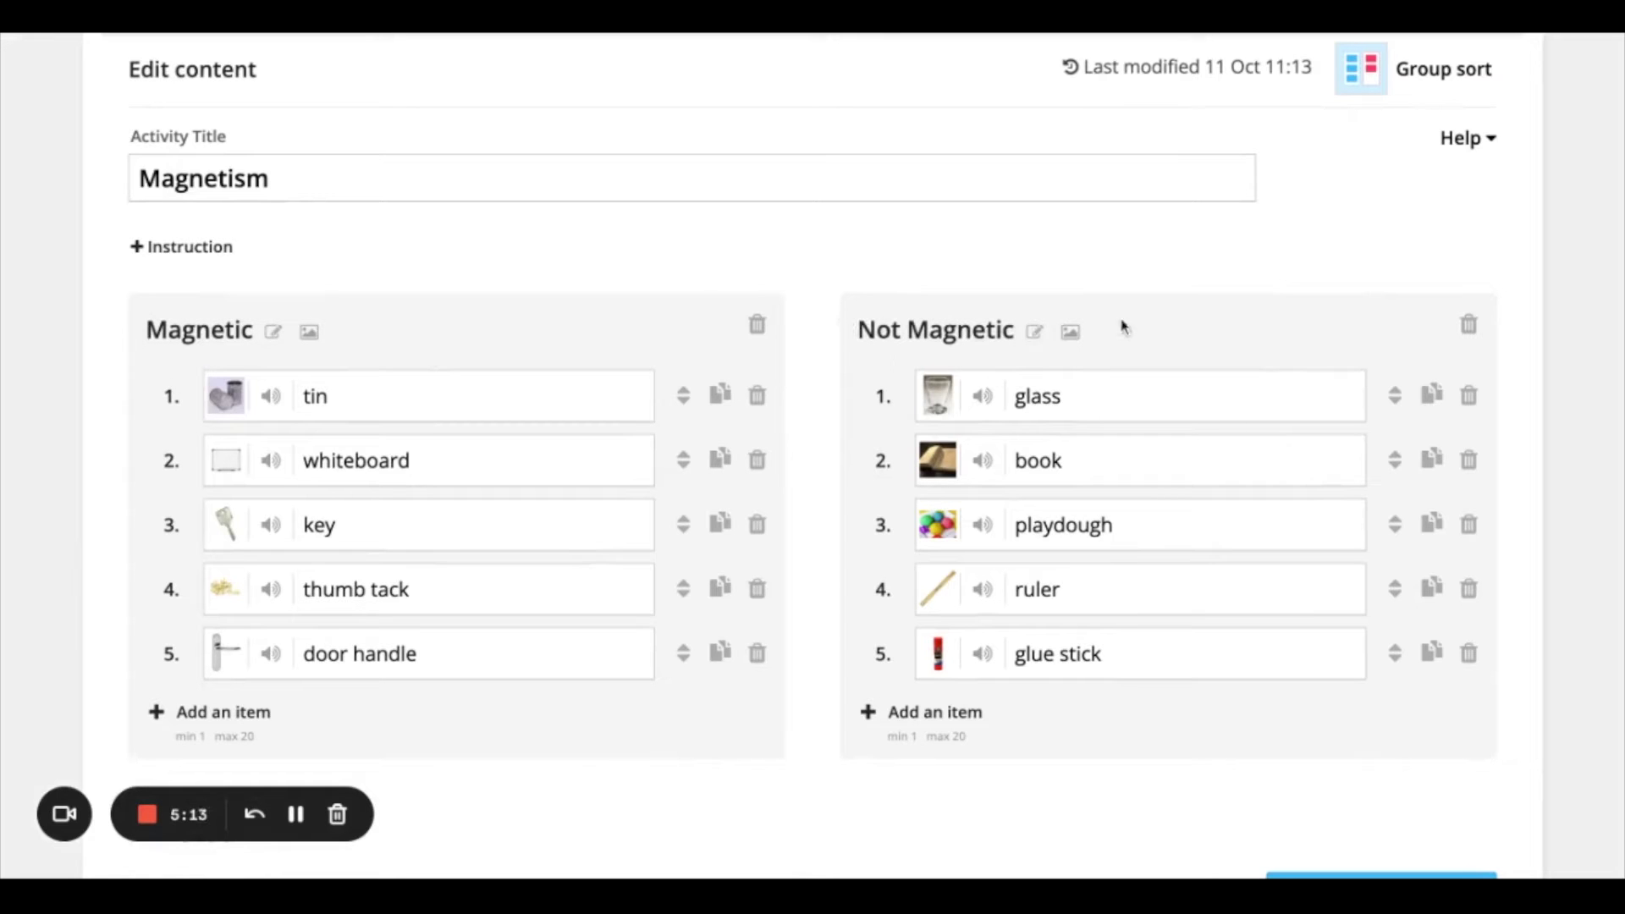
{"action": "left_click", "coordinate": [272, 331]}
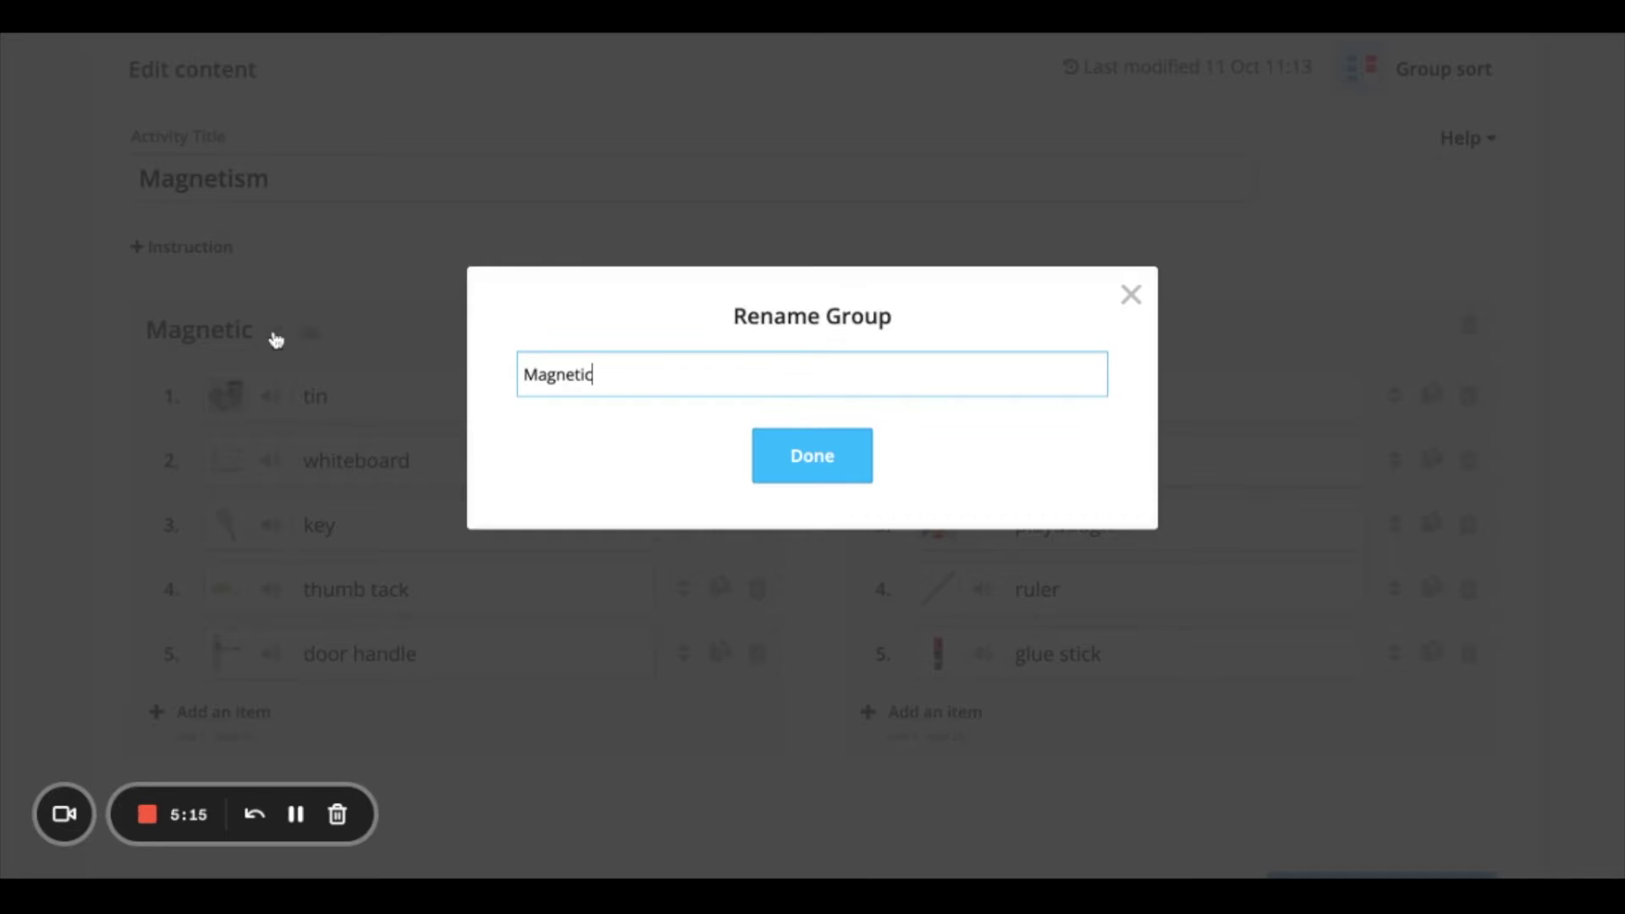
{"action": "type", "text": "Objects"}
{"action": "left_click", "coordinate": [825, 444]}
{"action": "left_click", "coordinate": [1044, 335]}
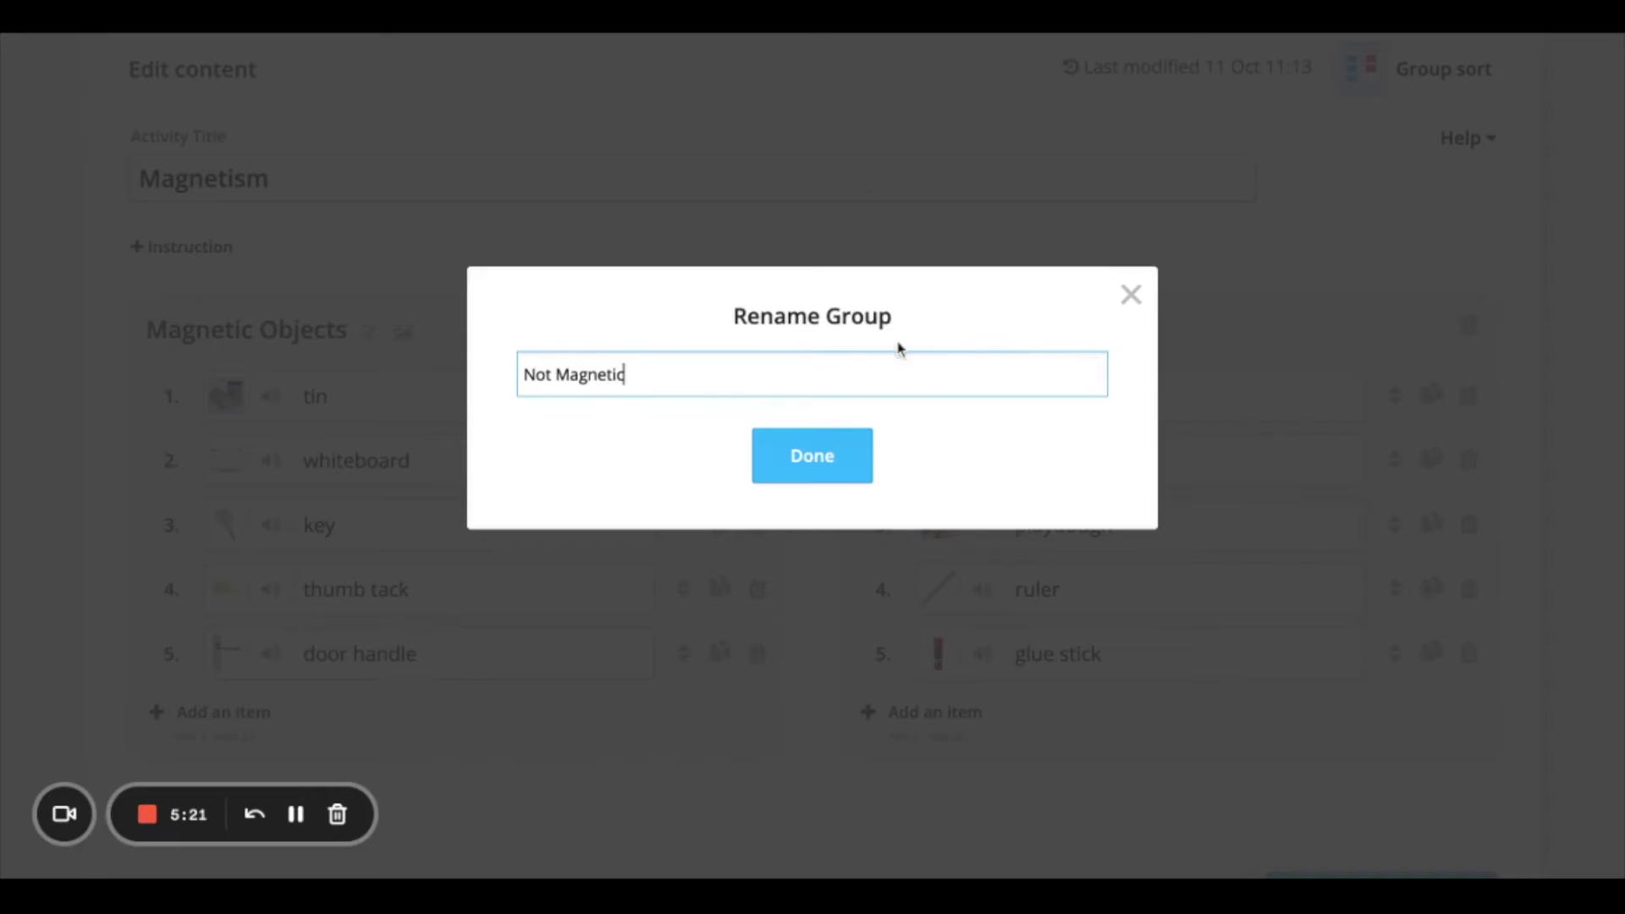
{"action": "type", "text": "Objects"}
Confirm 'Not Magnetic Objects' and add a 'scissors' item with the silver scissors picture.
{"action": "left_click", "coordinate": [853, 462]}
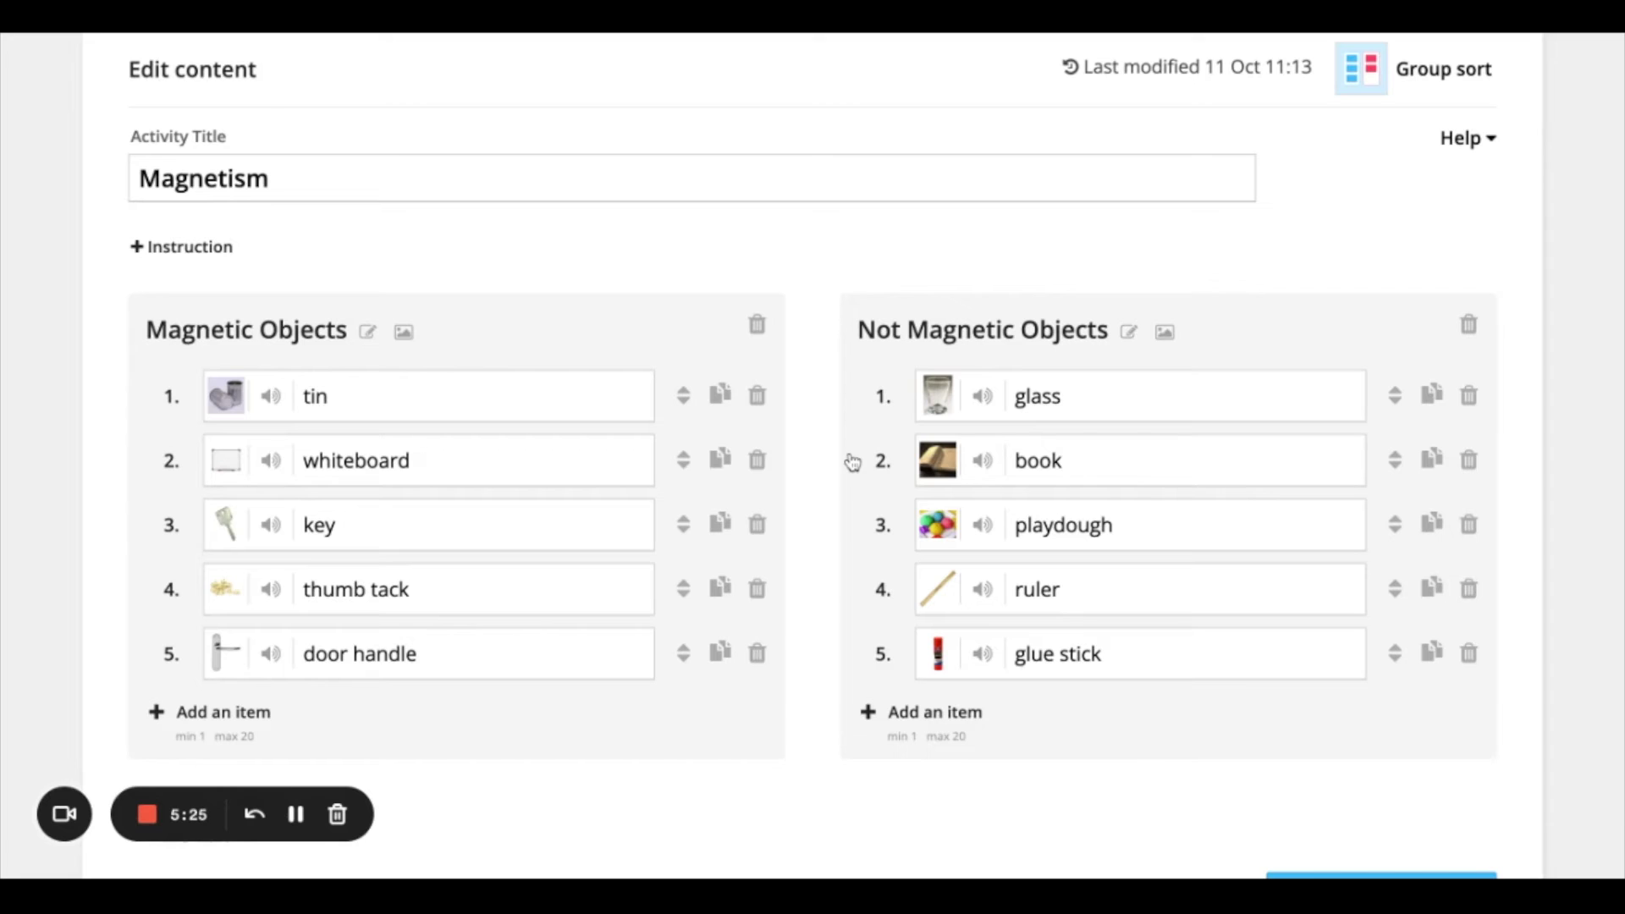
{"action": "scroll", "coordinate": [682, 720], "scroll_direction": "down", "scroll_amount": 1}
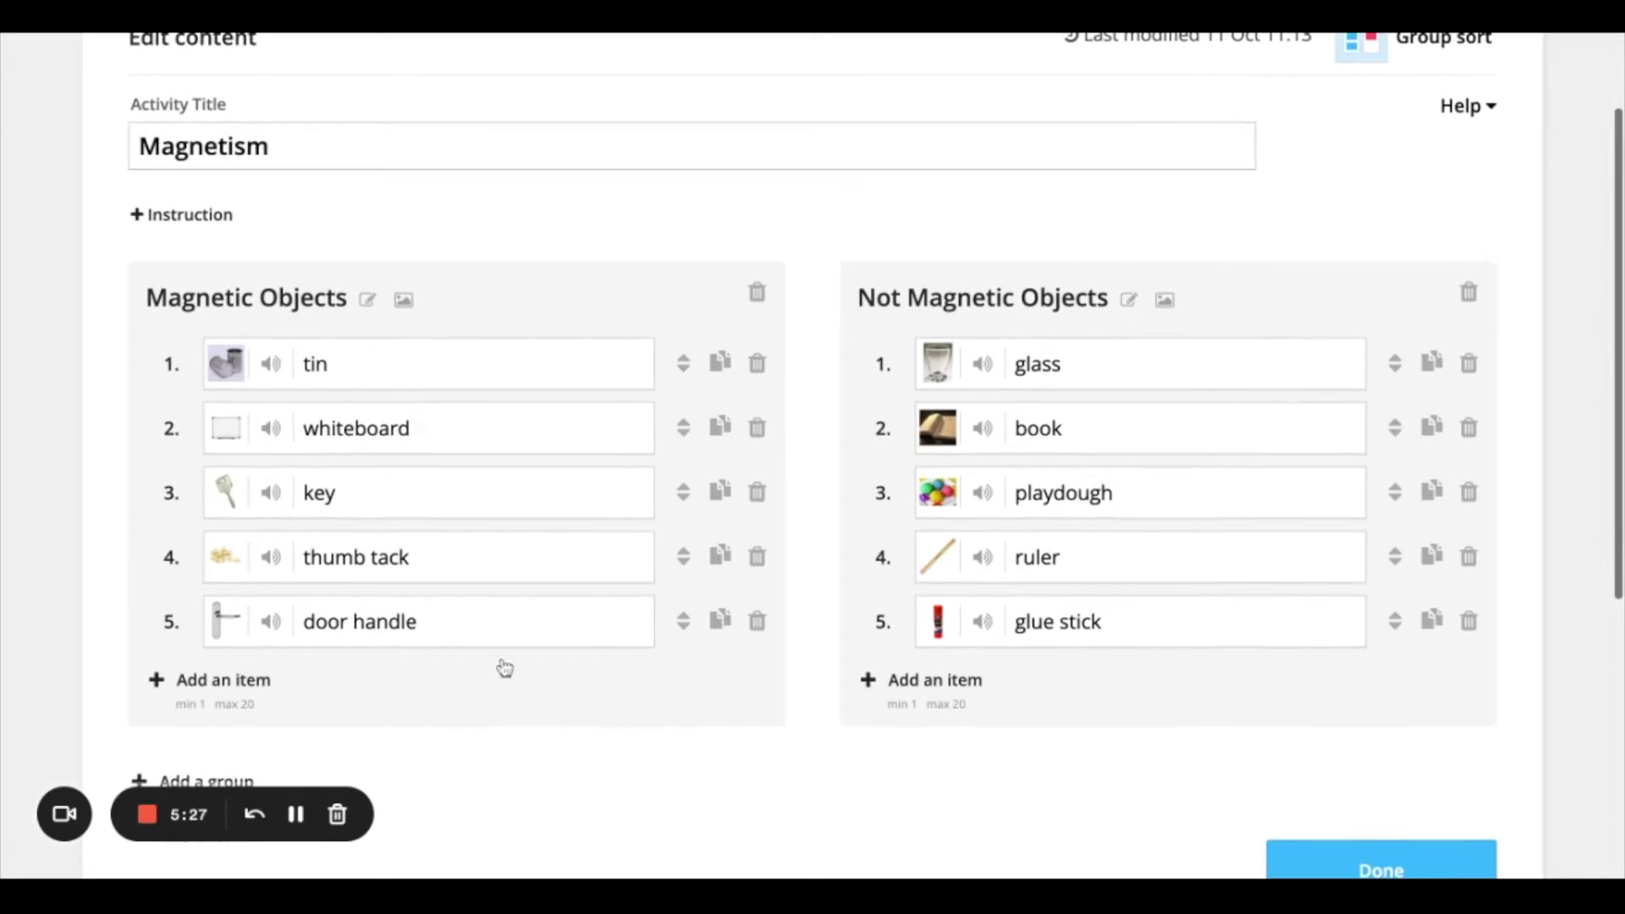
{"action": "left_click", "coordinate": [263, 692]}
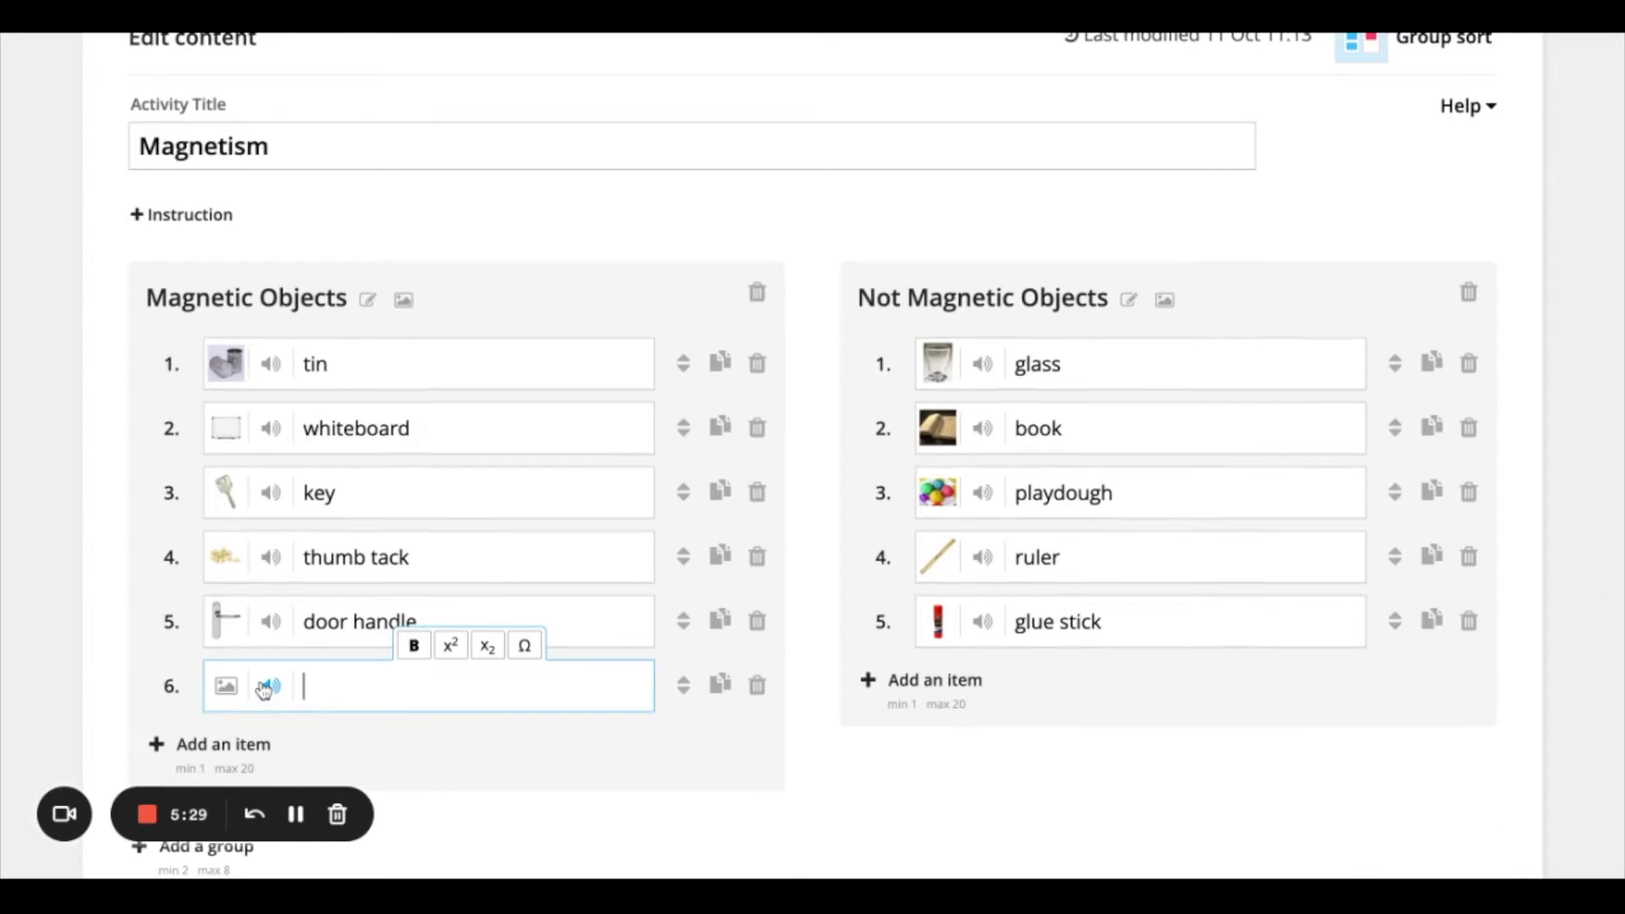
{"action": "type", "text": "scissors"}
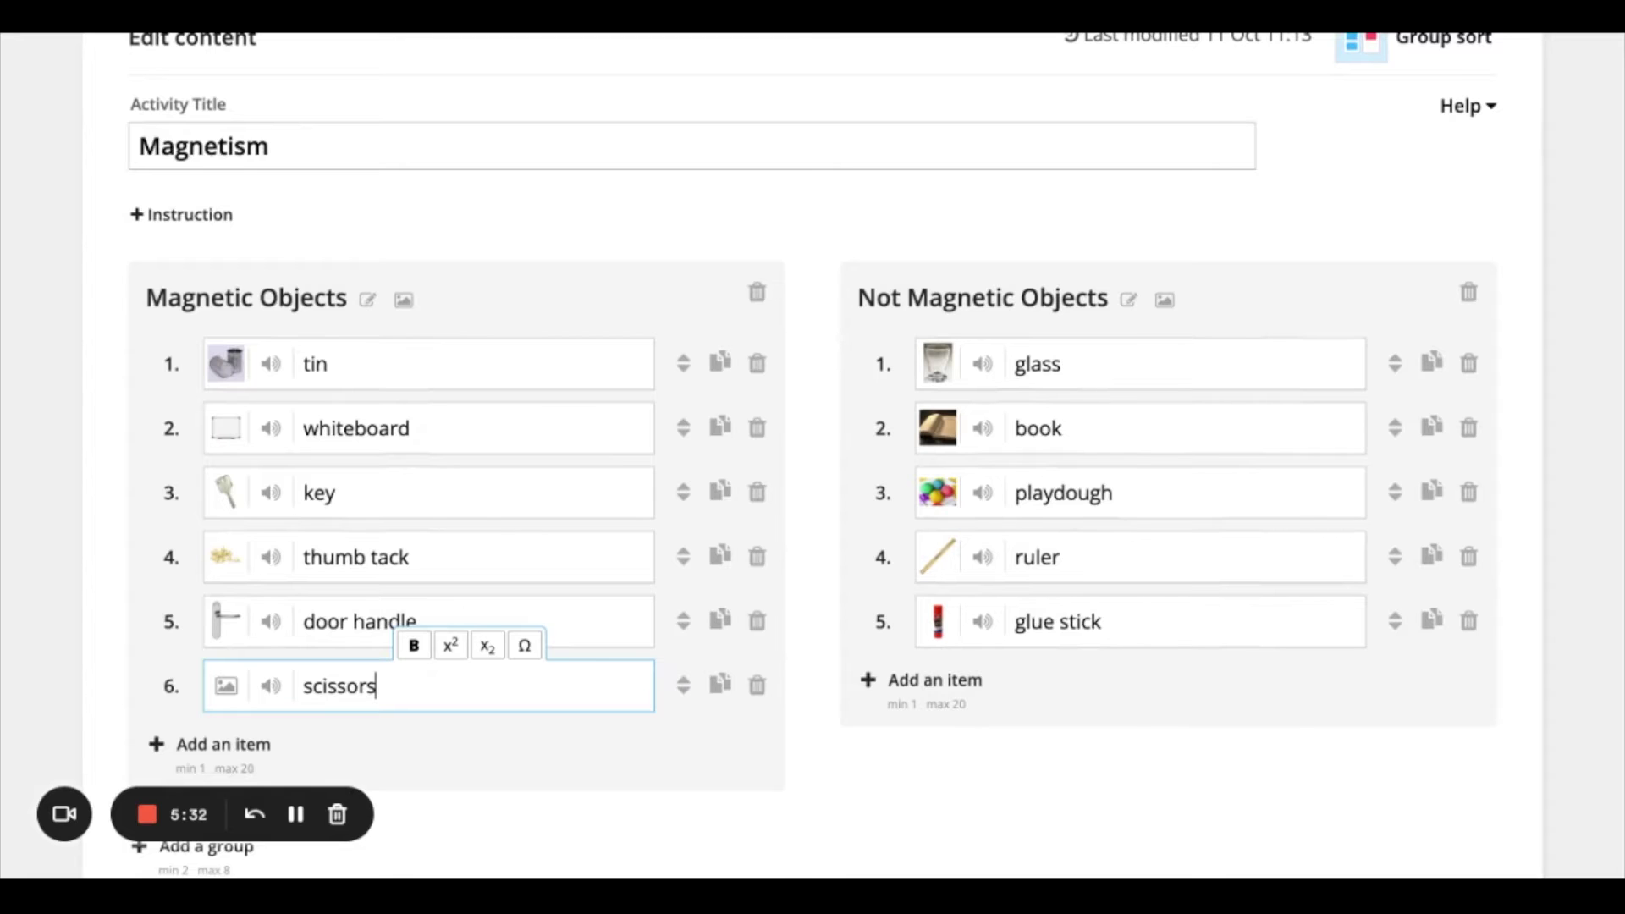
{"action": "left_click", "coordinate": [225, 686]}
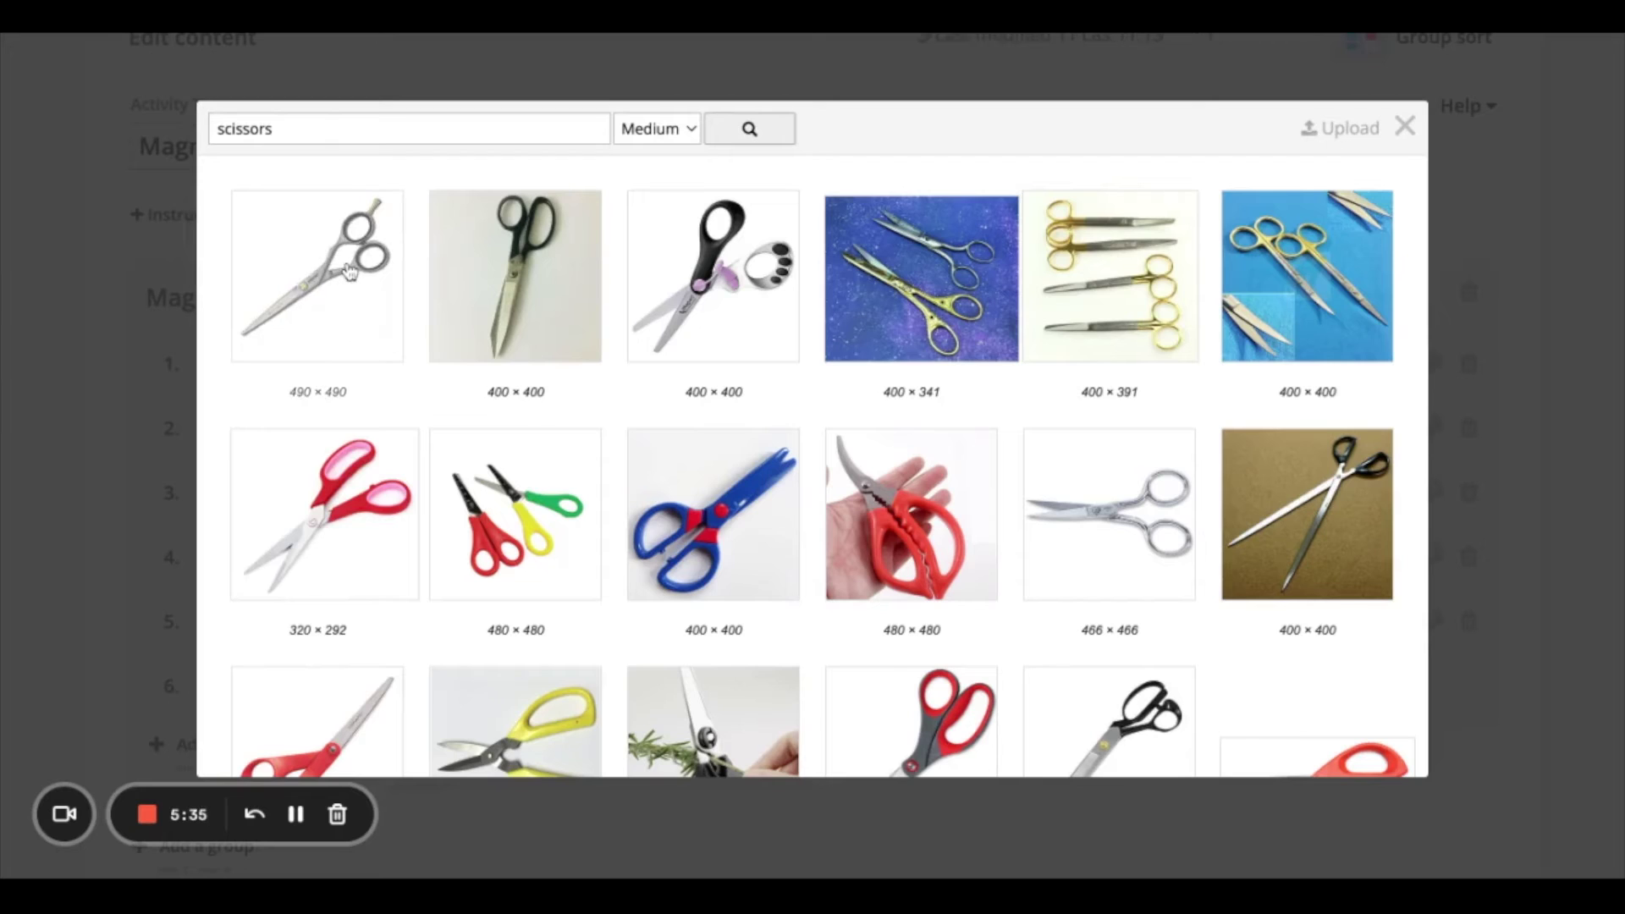
{"action": "left_click", "coordinate": [350, 270]}
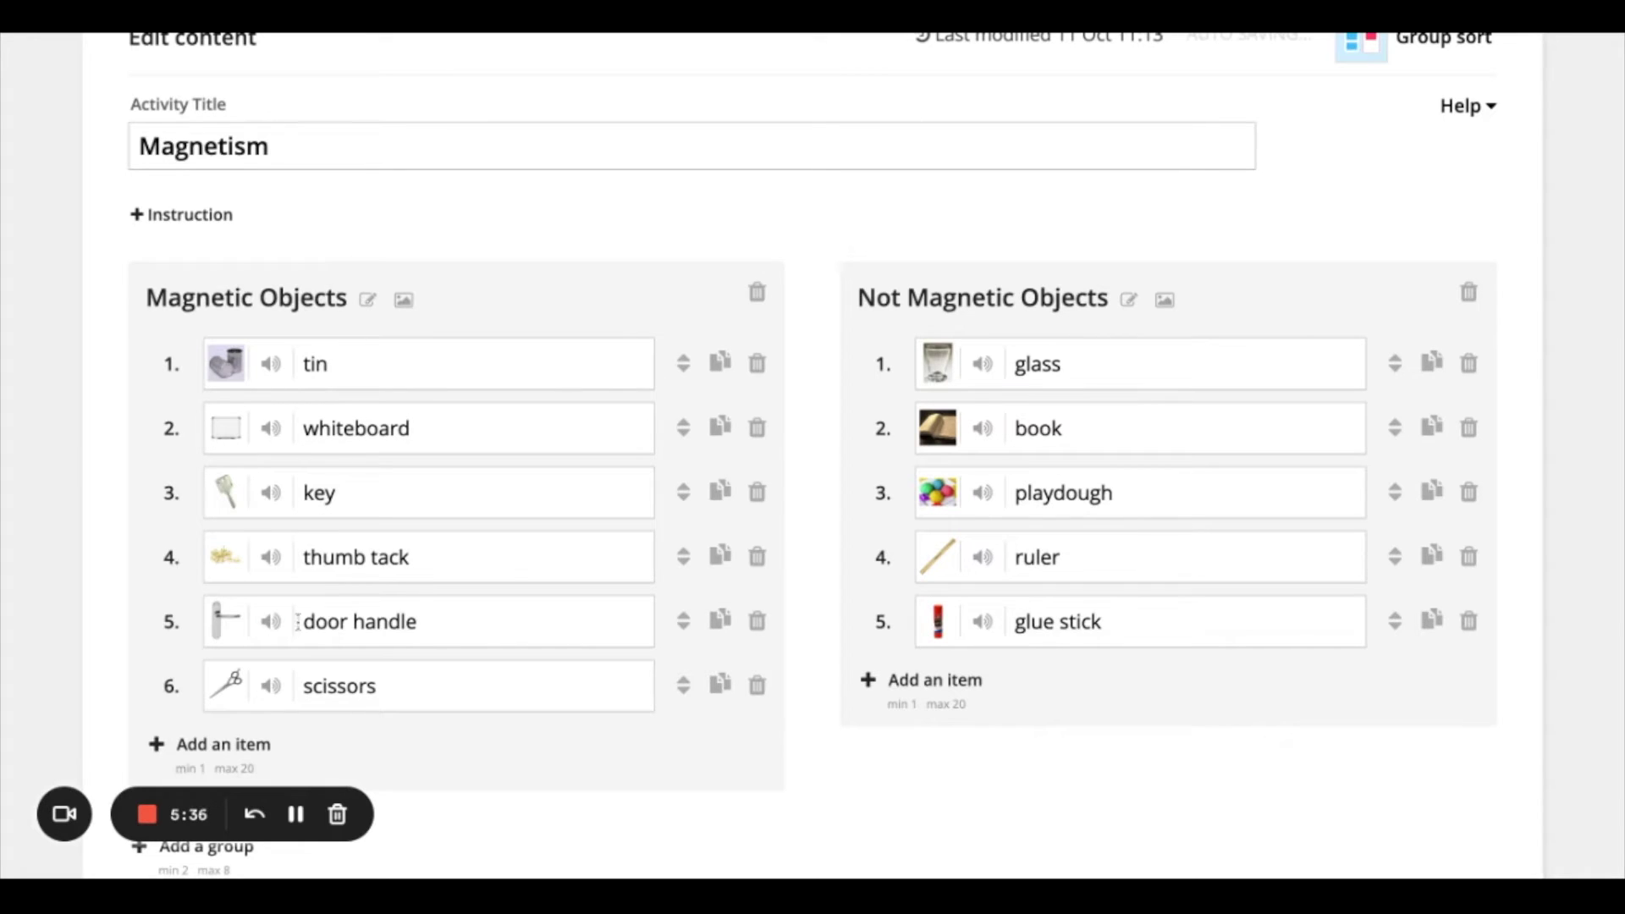
{"action": "left_click", "coordinate": [274, 705]}
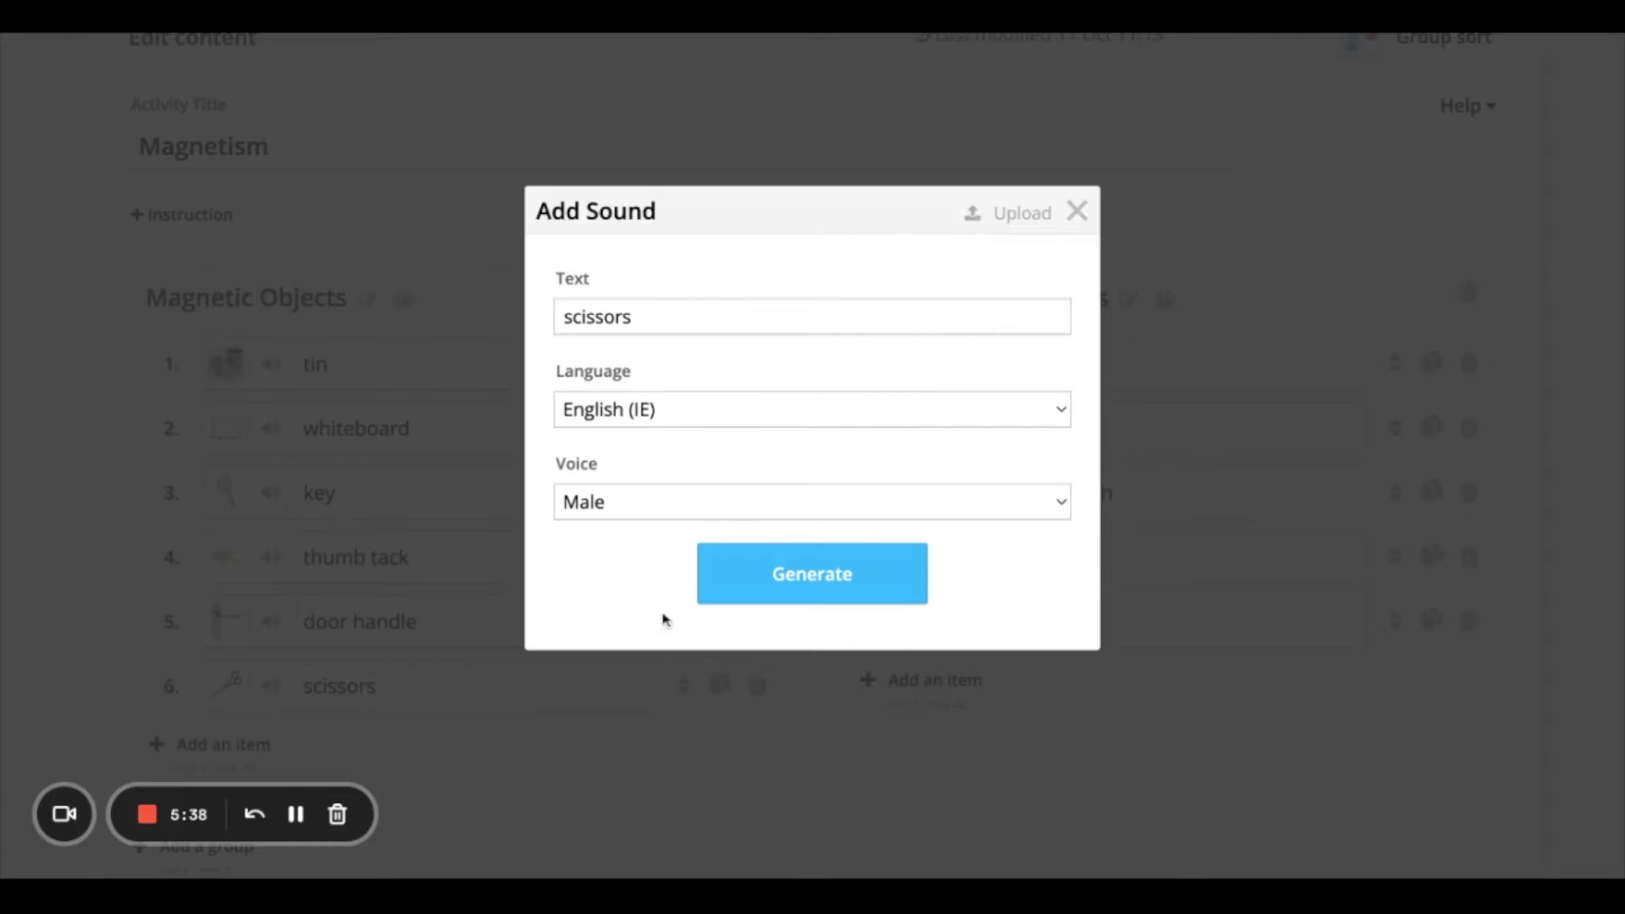
Generate spoken sounds for the scissors, door handle and thumb tack items.
{"action": "left_click", "coordinate": [809, 569]}
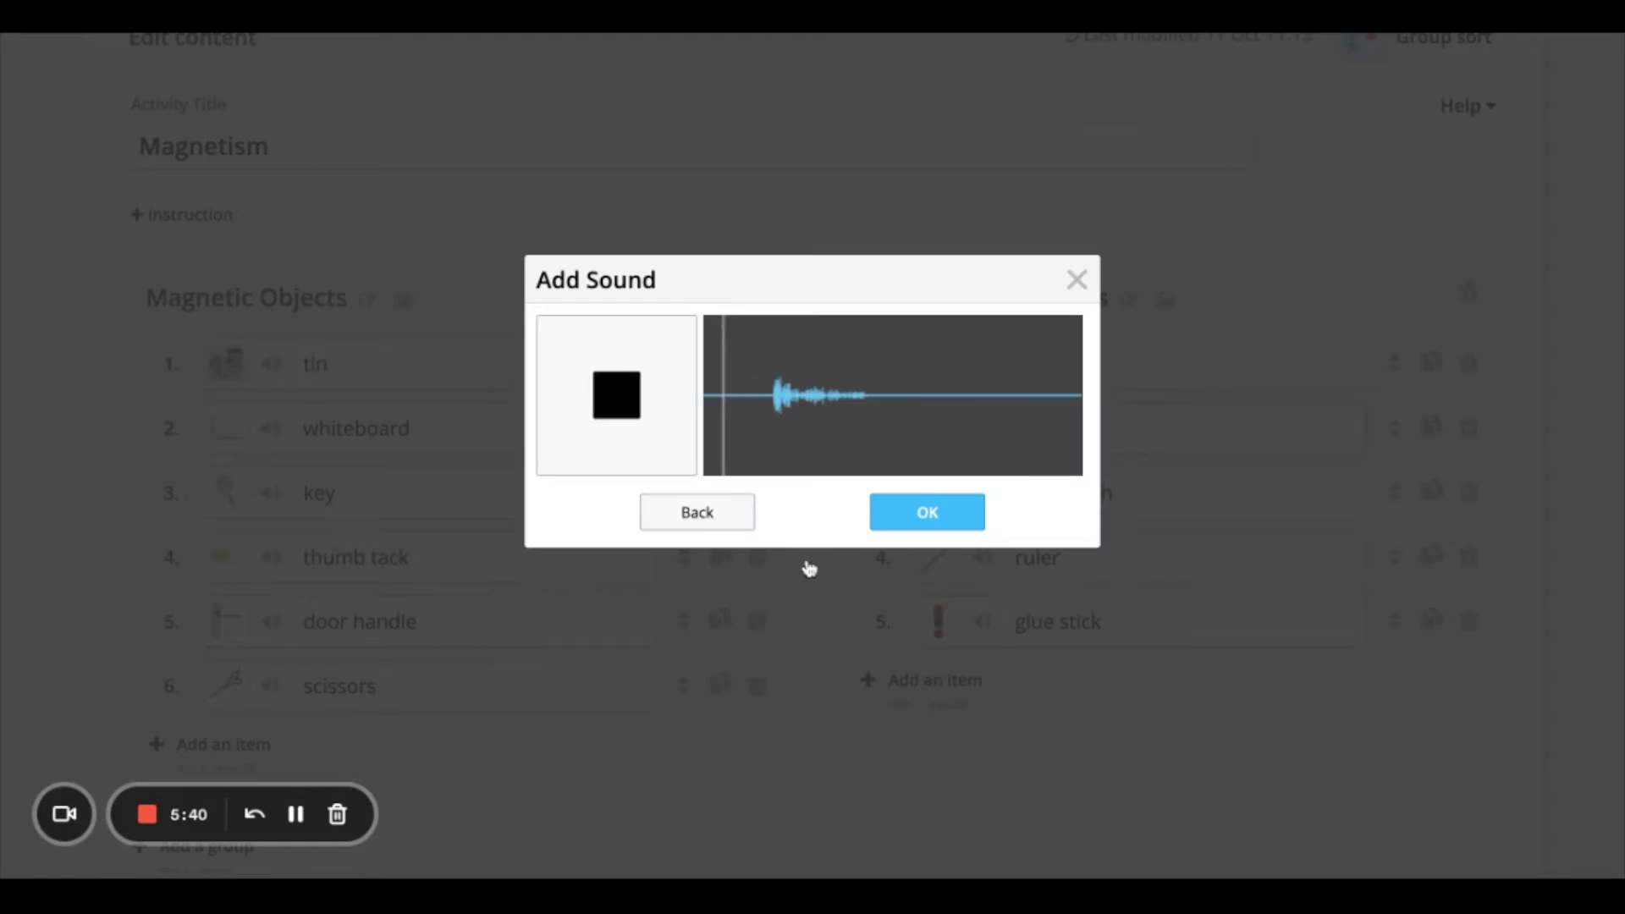
{"action": "left_click", "coordinate": [928, 514]}
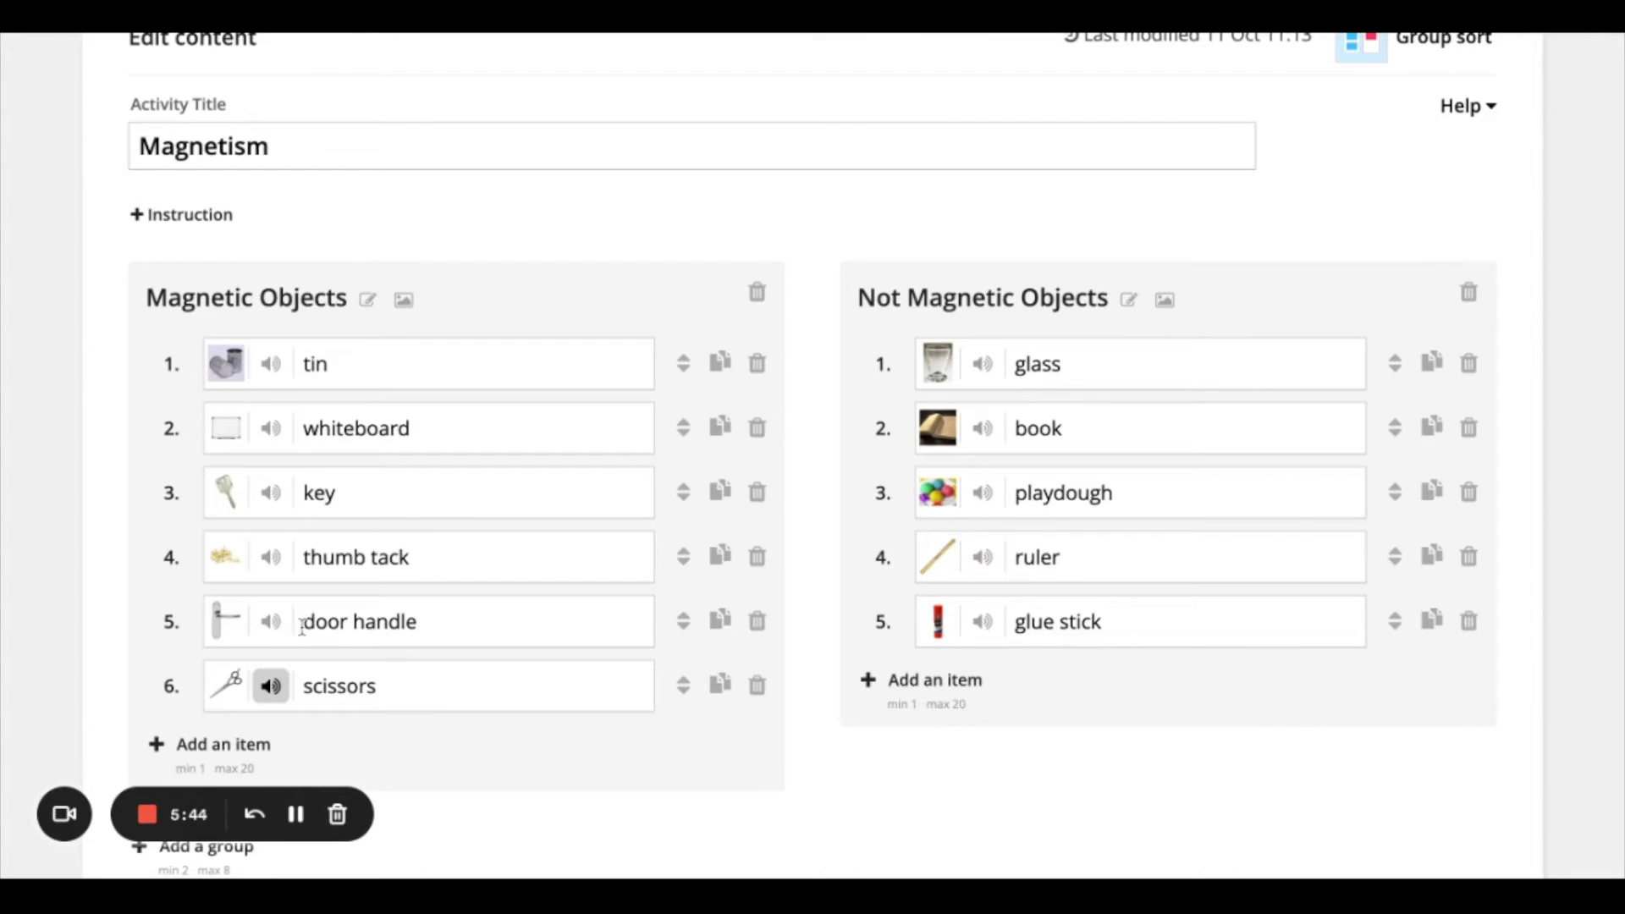
{"action": "left_click", "coordinate": [270, 623]}
{"action": "left_click", "coordinate": [804, 586]}
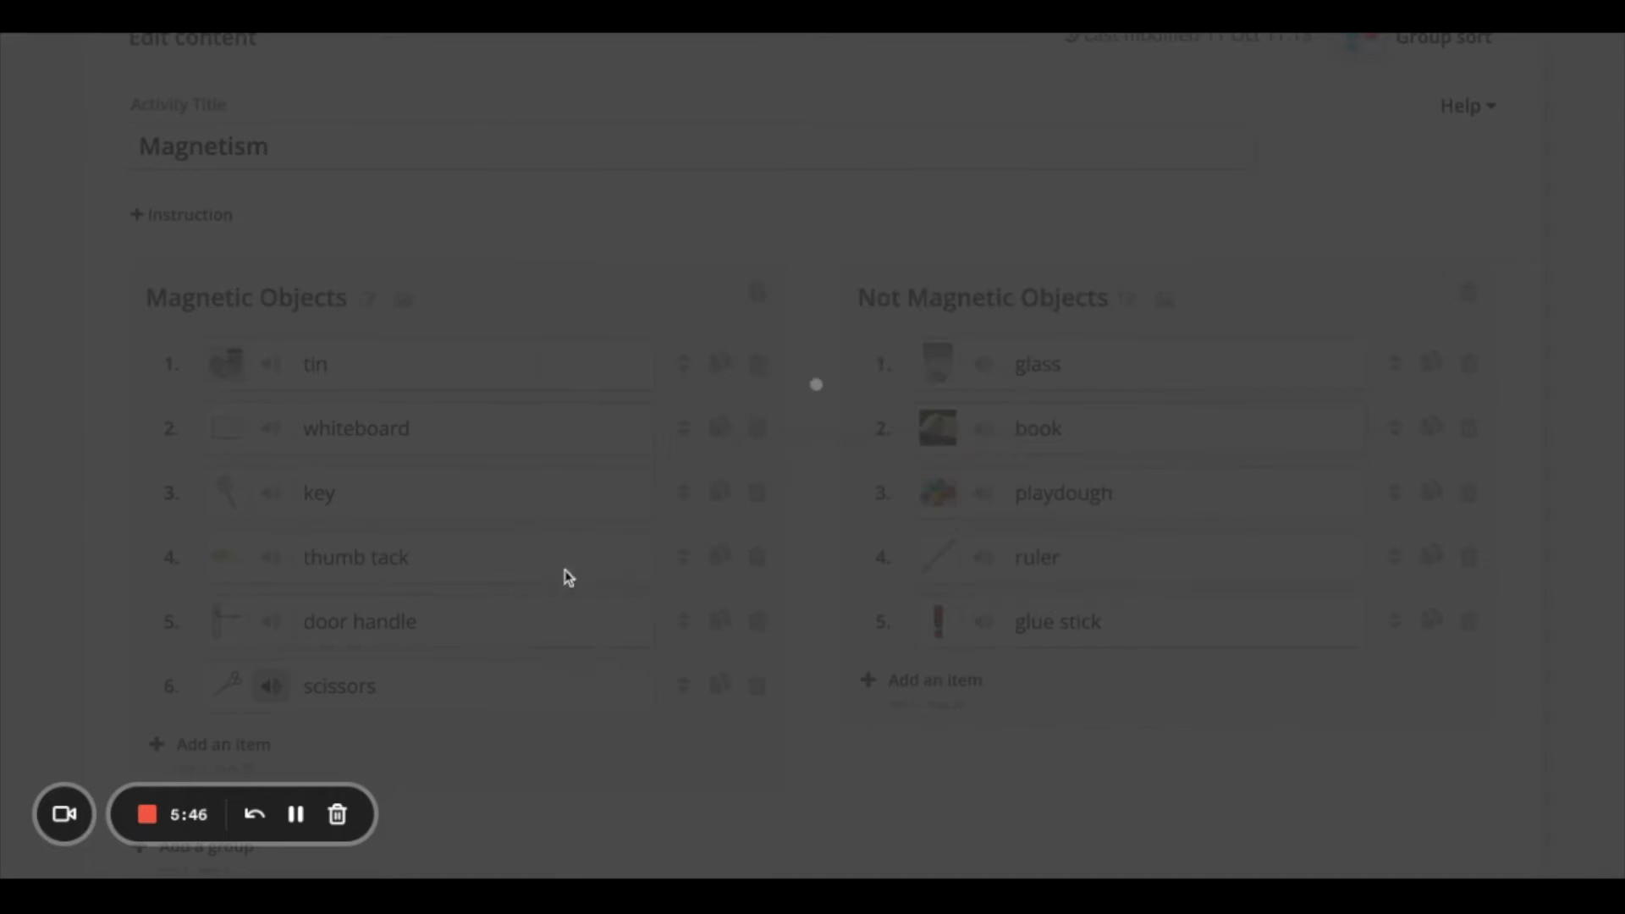
{"action": "left_click", "coordinate": [931, 522]}
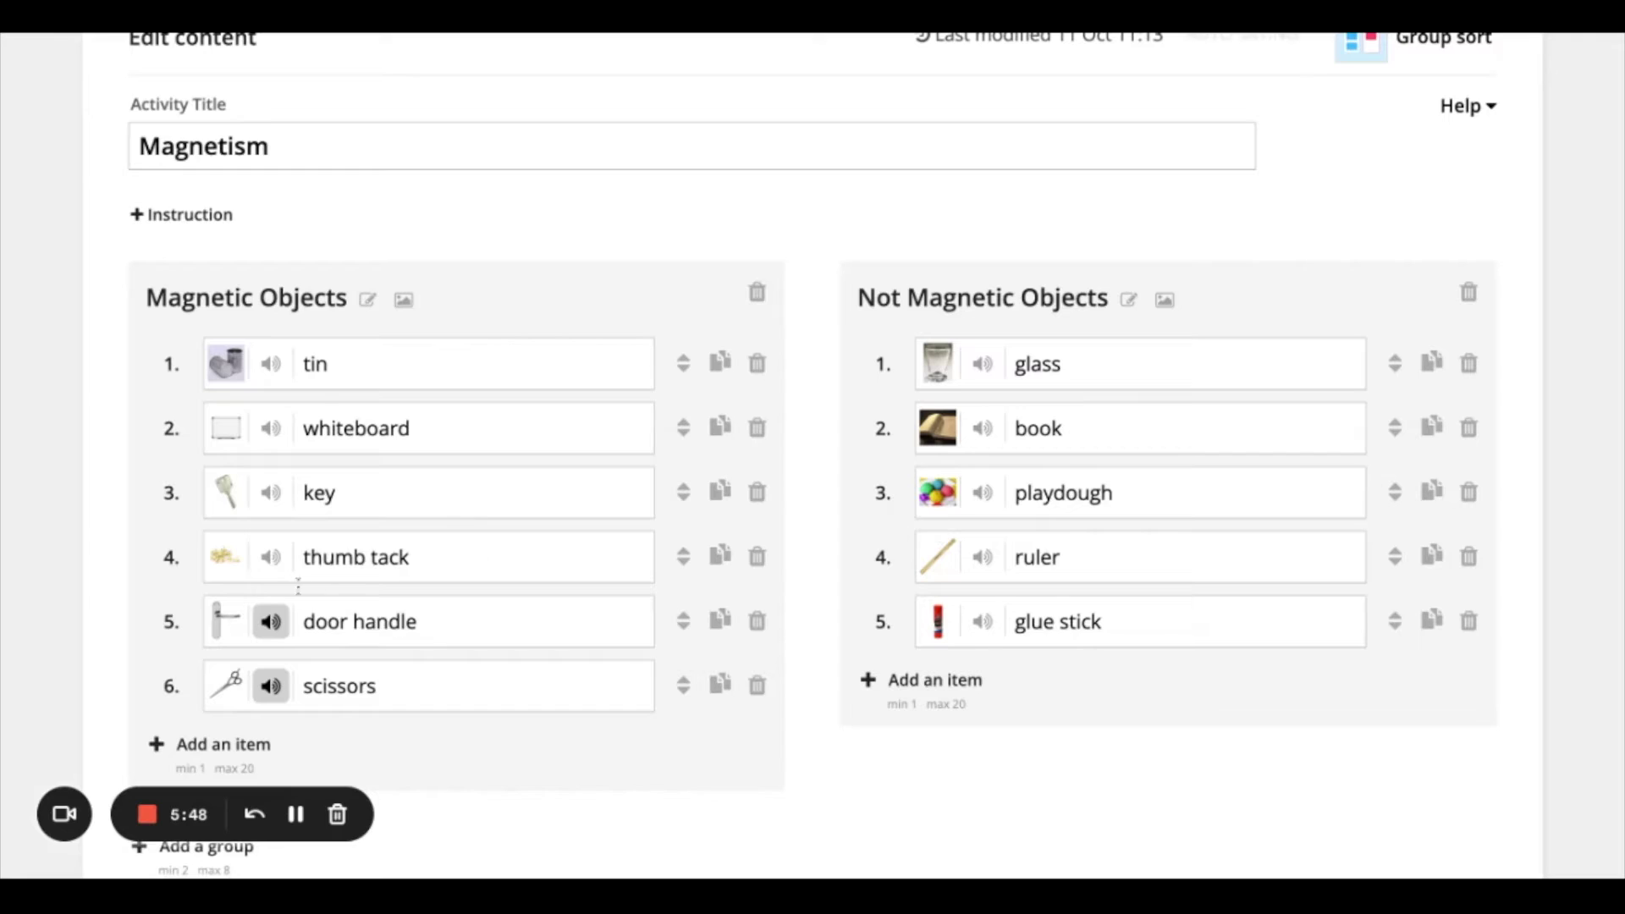
{"action": "left_click", "coordinate": [284, 563]}
{"action": "left_click", "coordinate": [838, 592]}
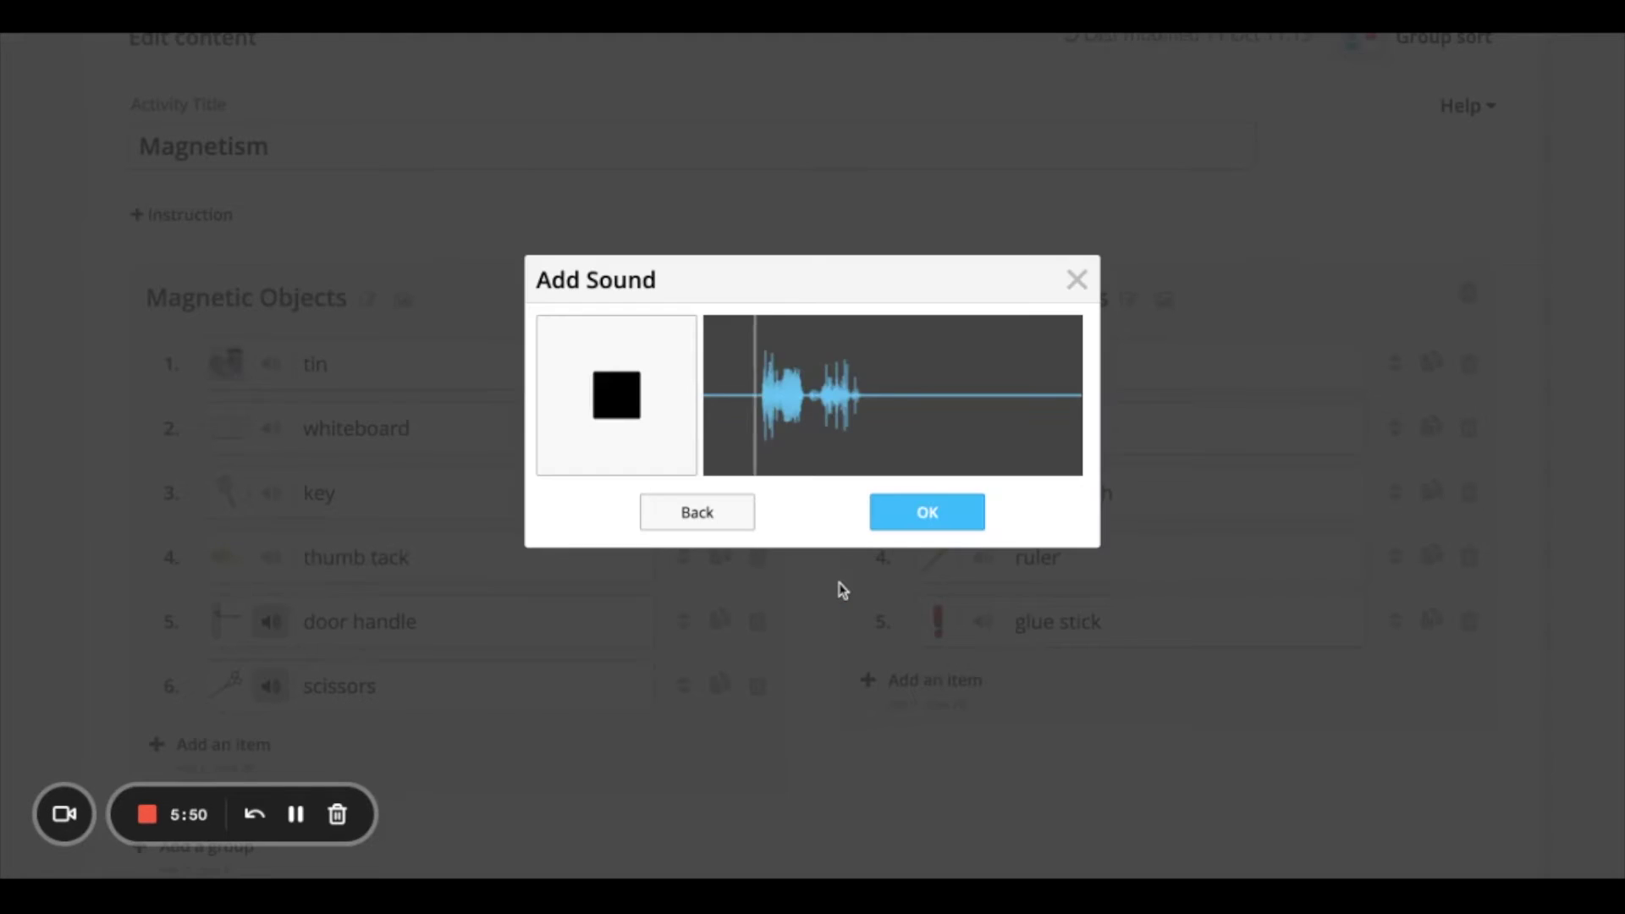
{"action": "left_click", "coordinate": [921, 523]}
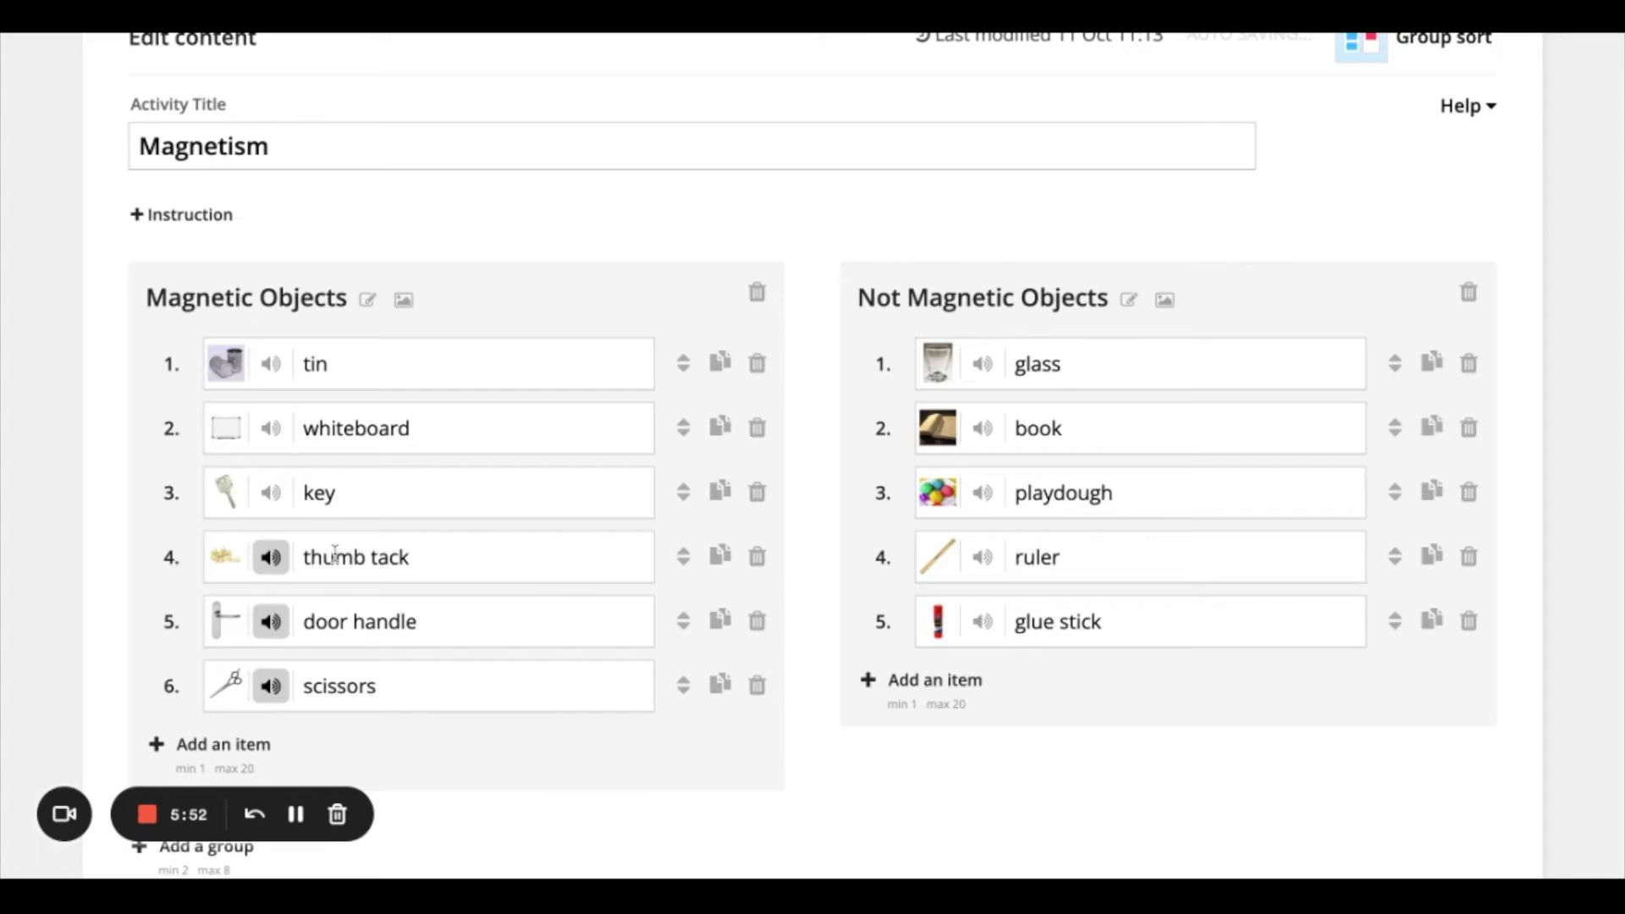
Generate a spoken sound for the key item with a chosen voice, then save Magnetism.
{"action": "left_click", "coordinate": [271, 494]}
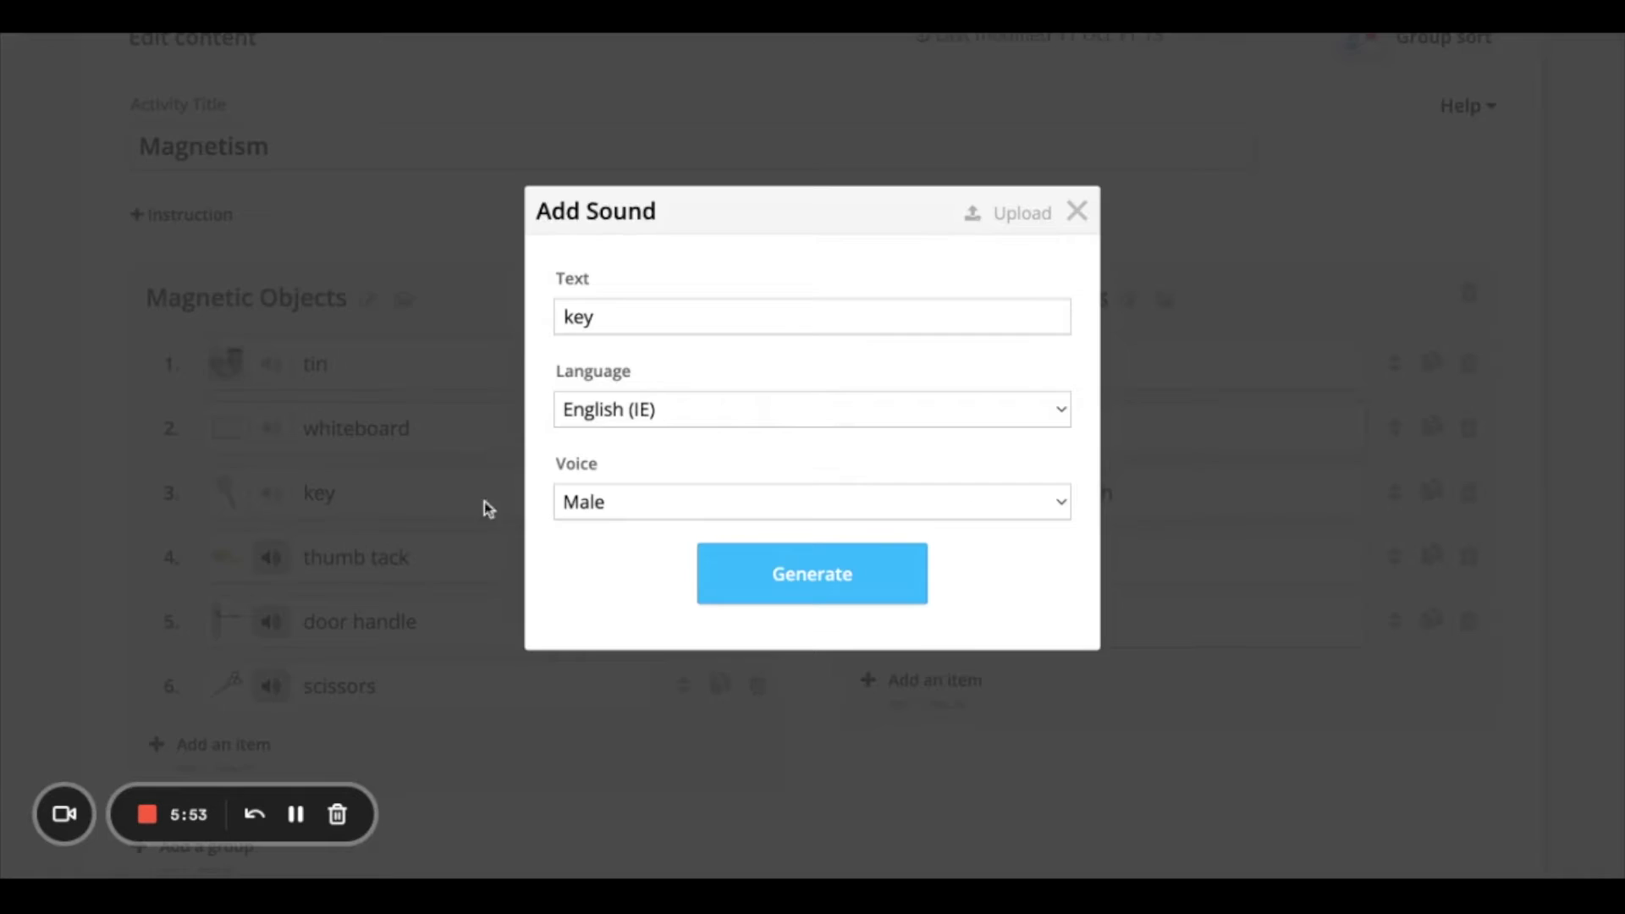
{"action": "left_click", "coordinate": [714, 505]}
{"action": "left_click", "coordinate": [776, 601]}
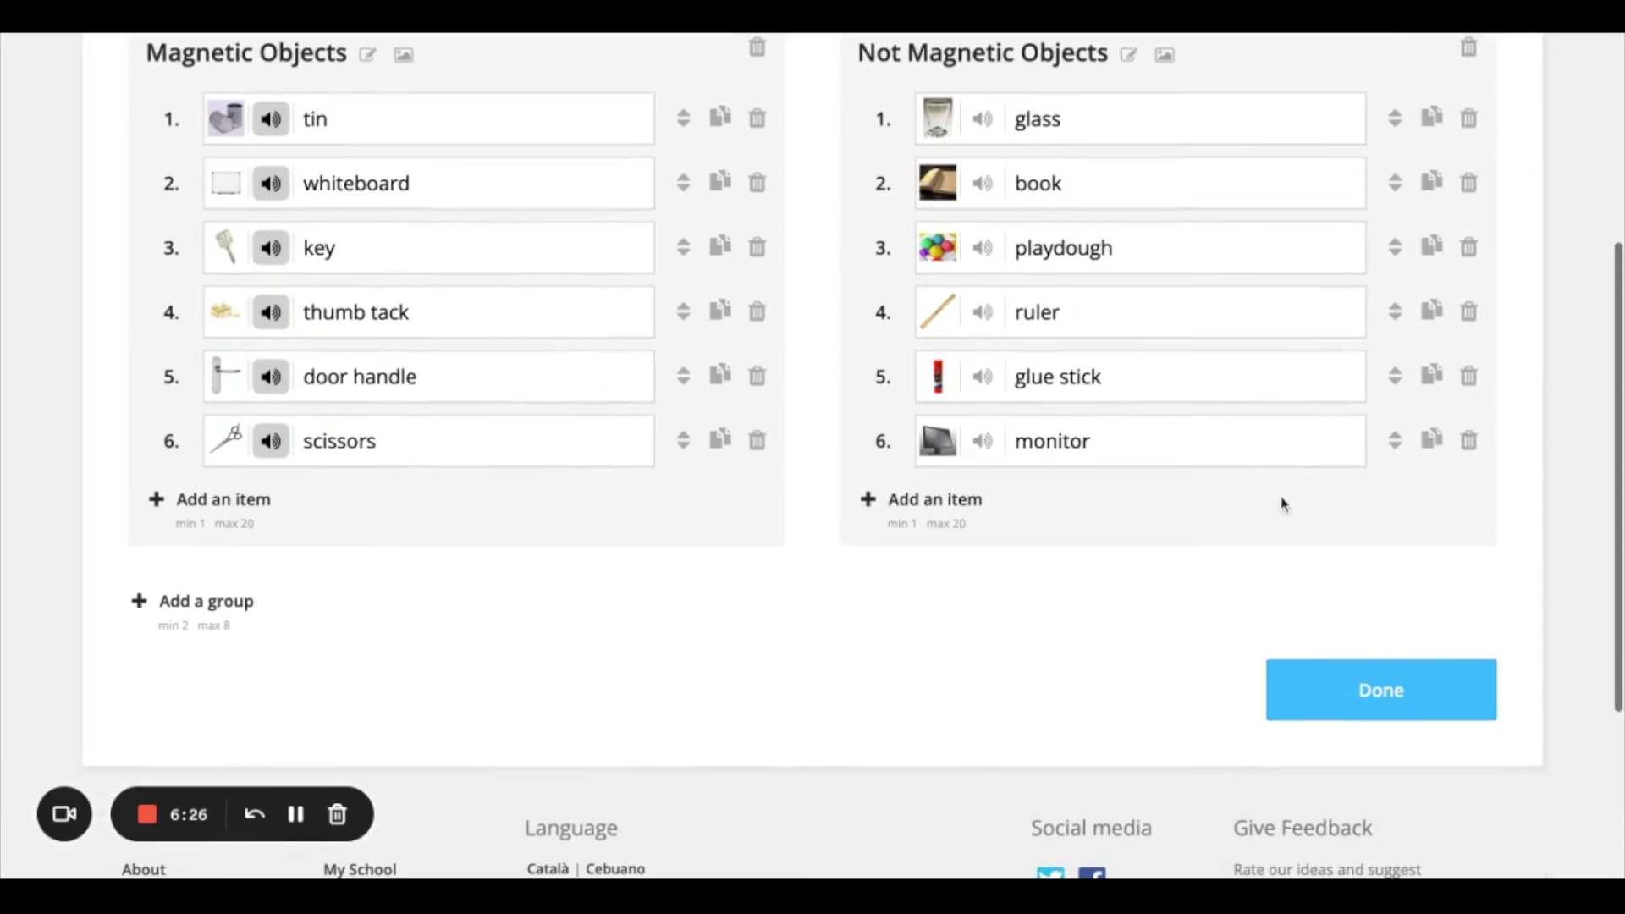
{"action": "left_click", "coordinate": [1408, 712]}
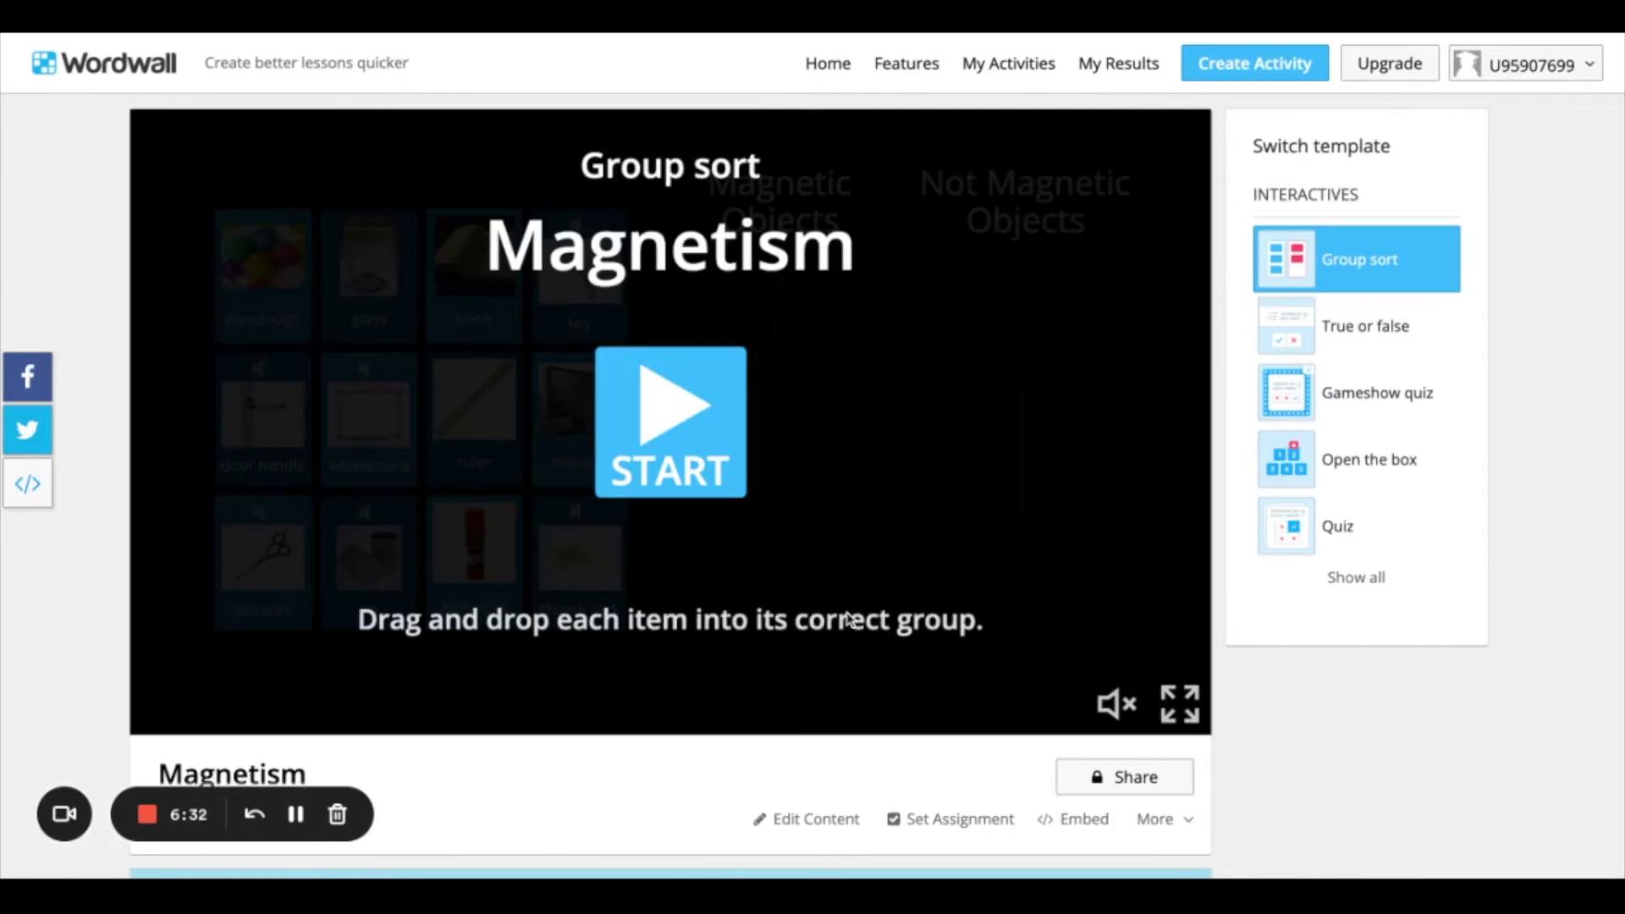
Play and restart the updated group sort, then switch Magnetism to the Open the box template.
{"action": "left_click", "coordinate": [675, 436]}
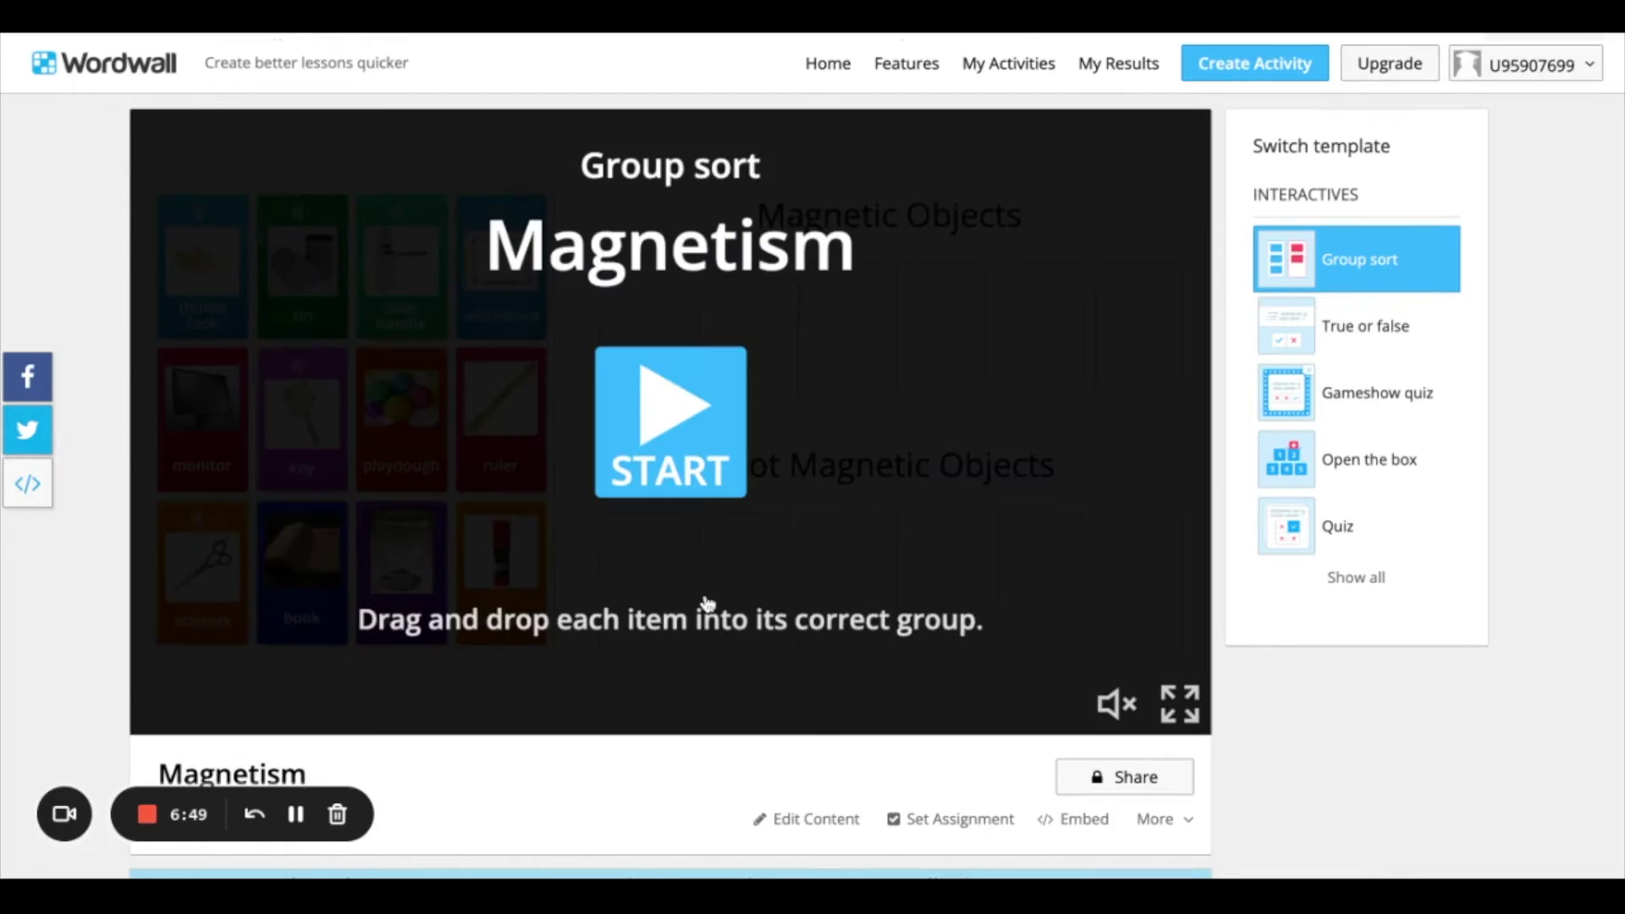
{"action": "left_click", "coordinate": [699, 454]}
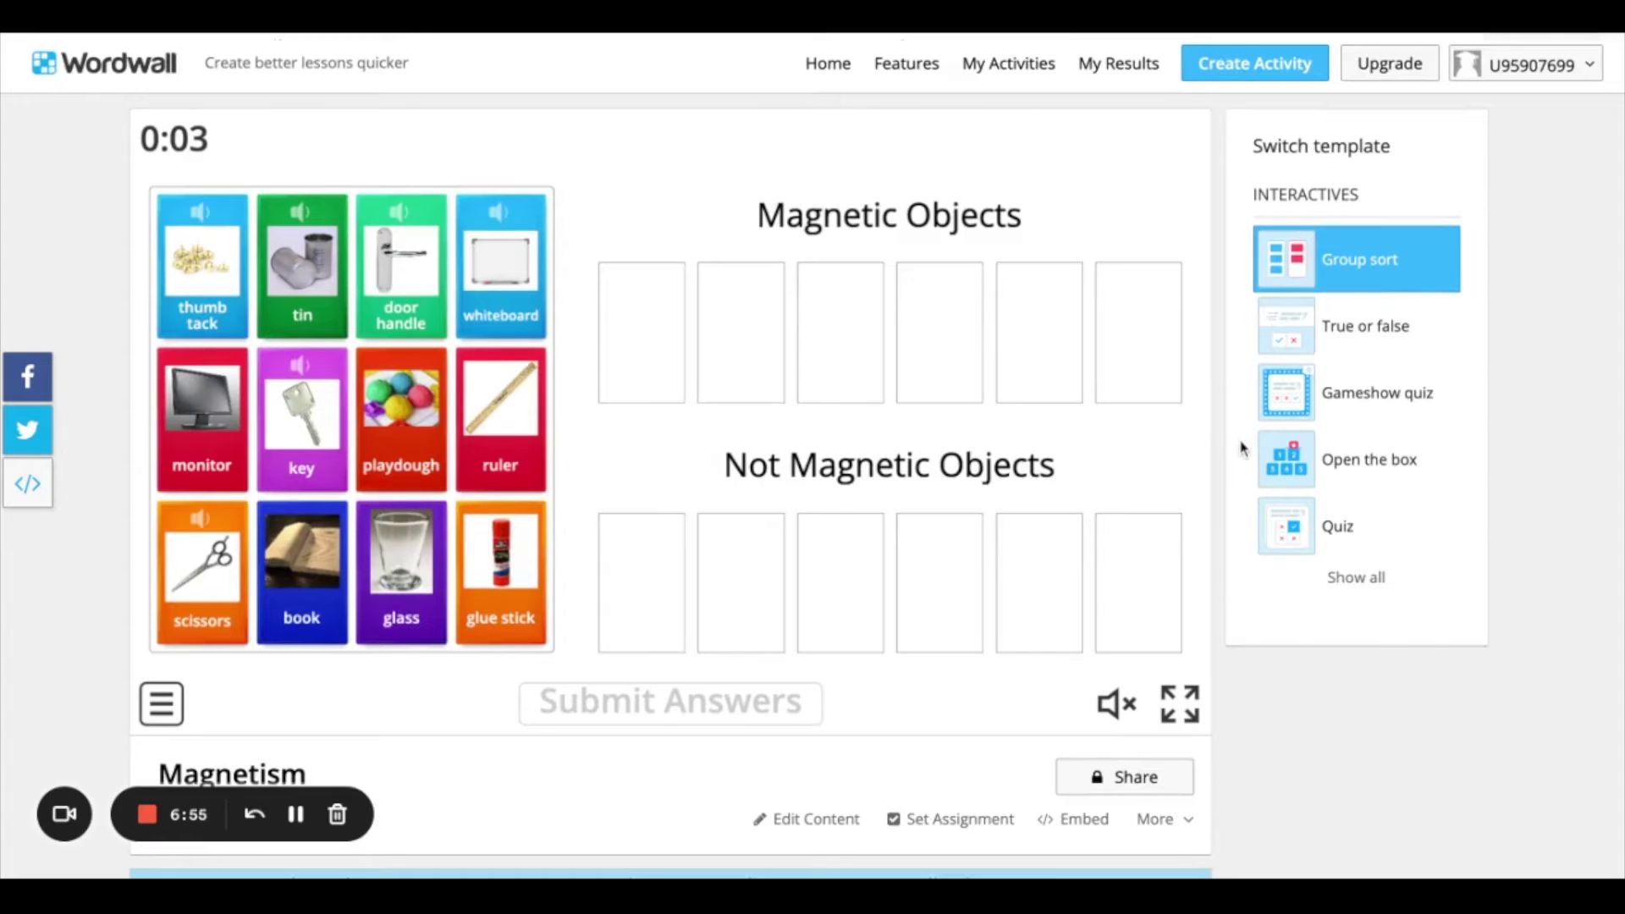
{"action": "left_click", "coordinate": [1404, 479]}
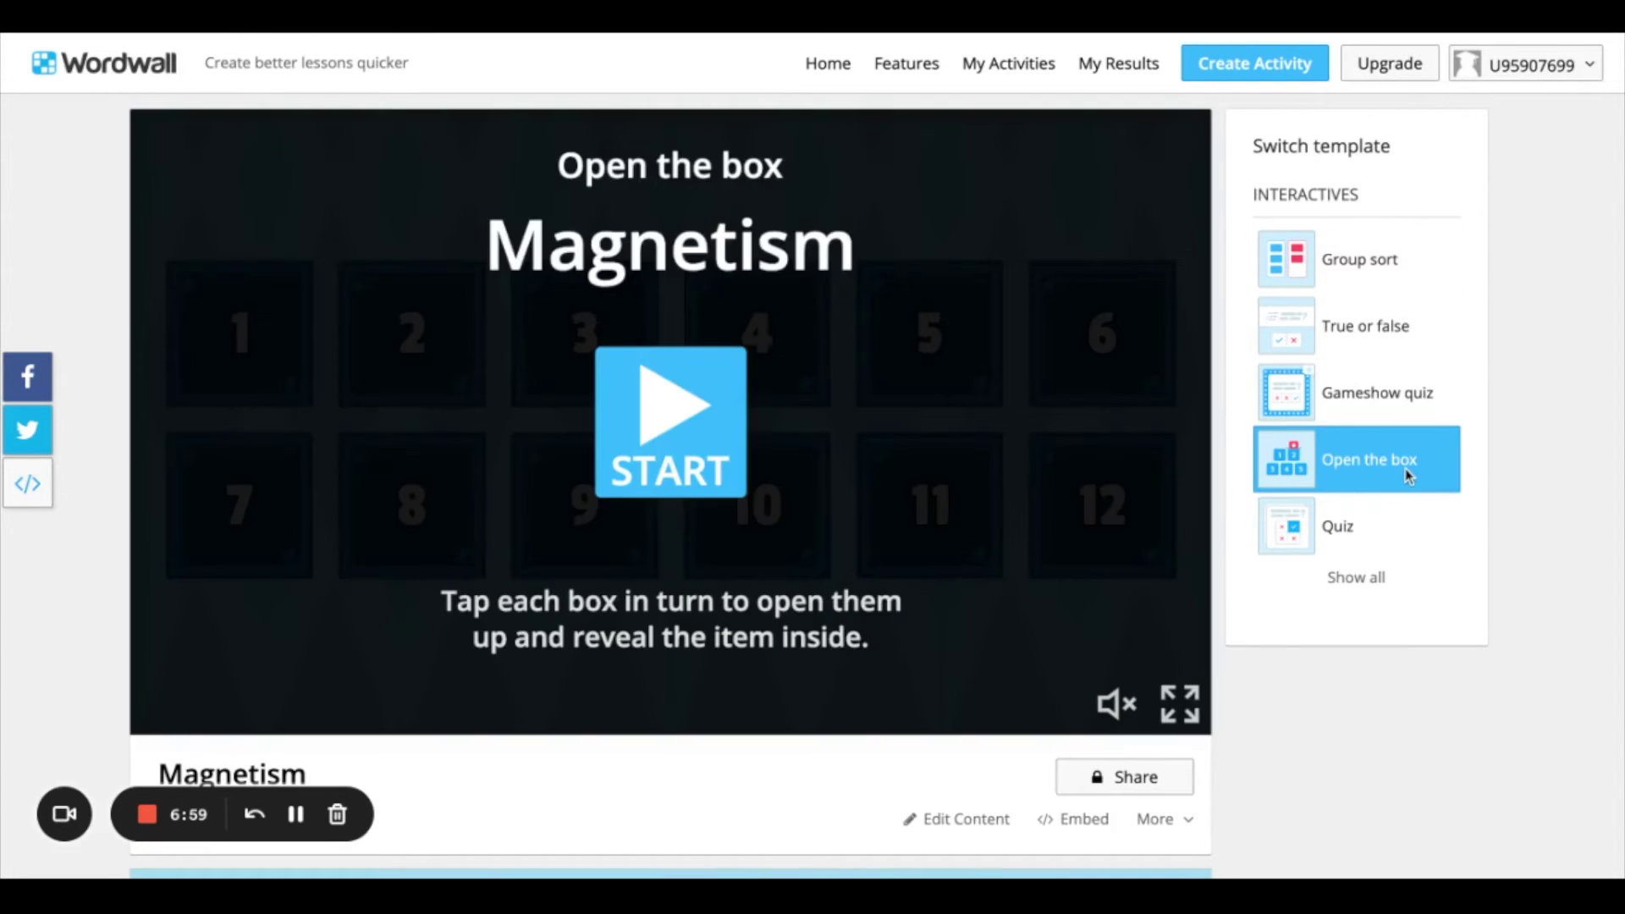
Start the Magnetism box game, sort the tin into Magnetic Objects, then go to My Activities.
{"action": "left_click", "coordinate": [705, 446]}
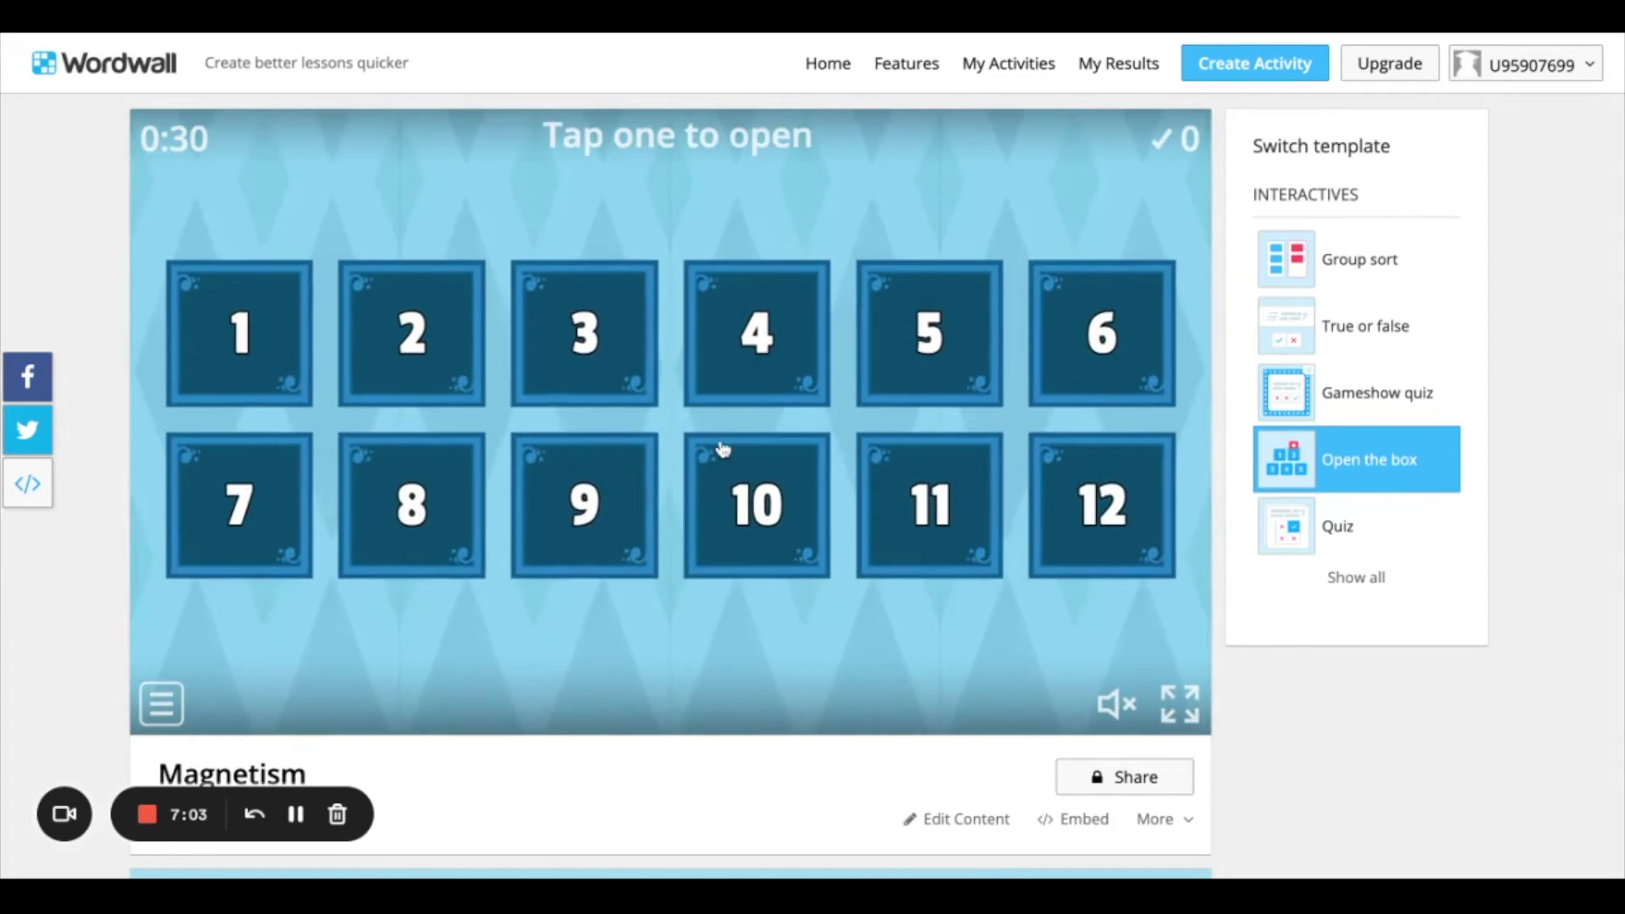
{"action": "left_click", "coordinate": [212, 380]}
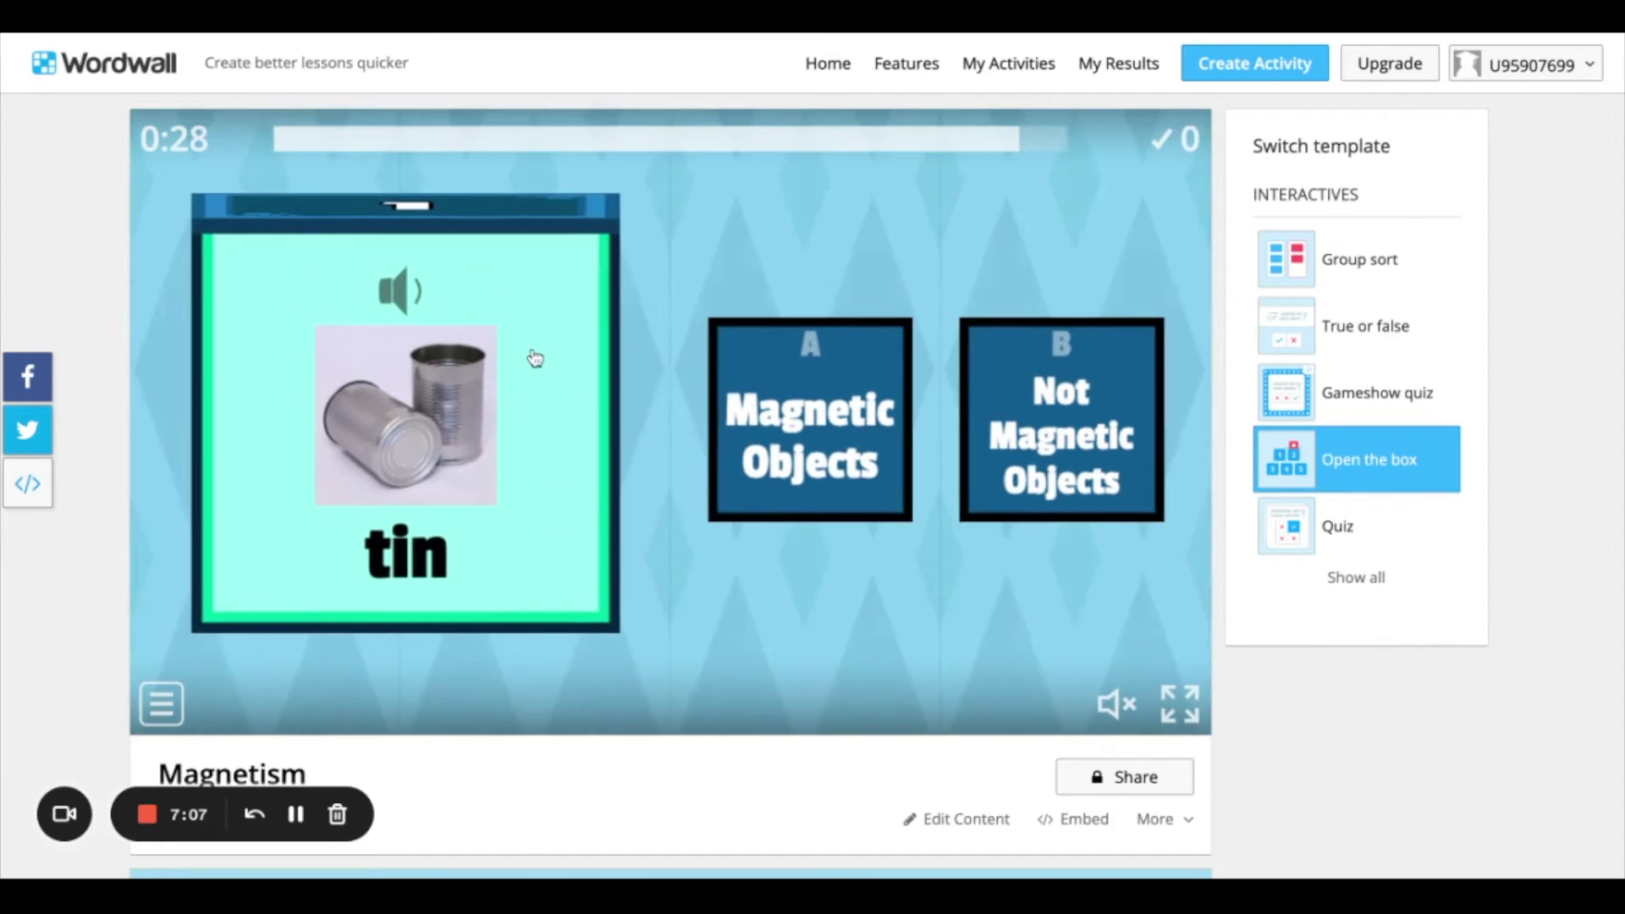
{"action": "left_click", "coordinate": [810, 403]}
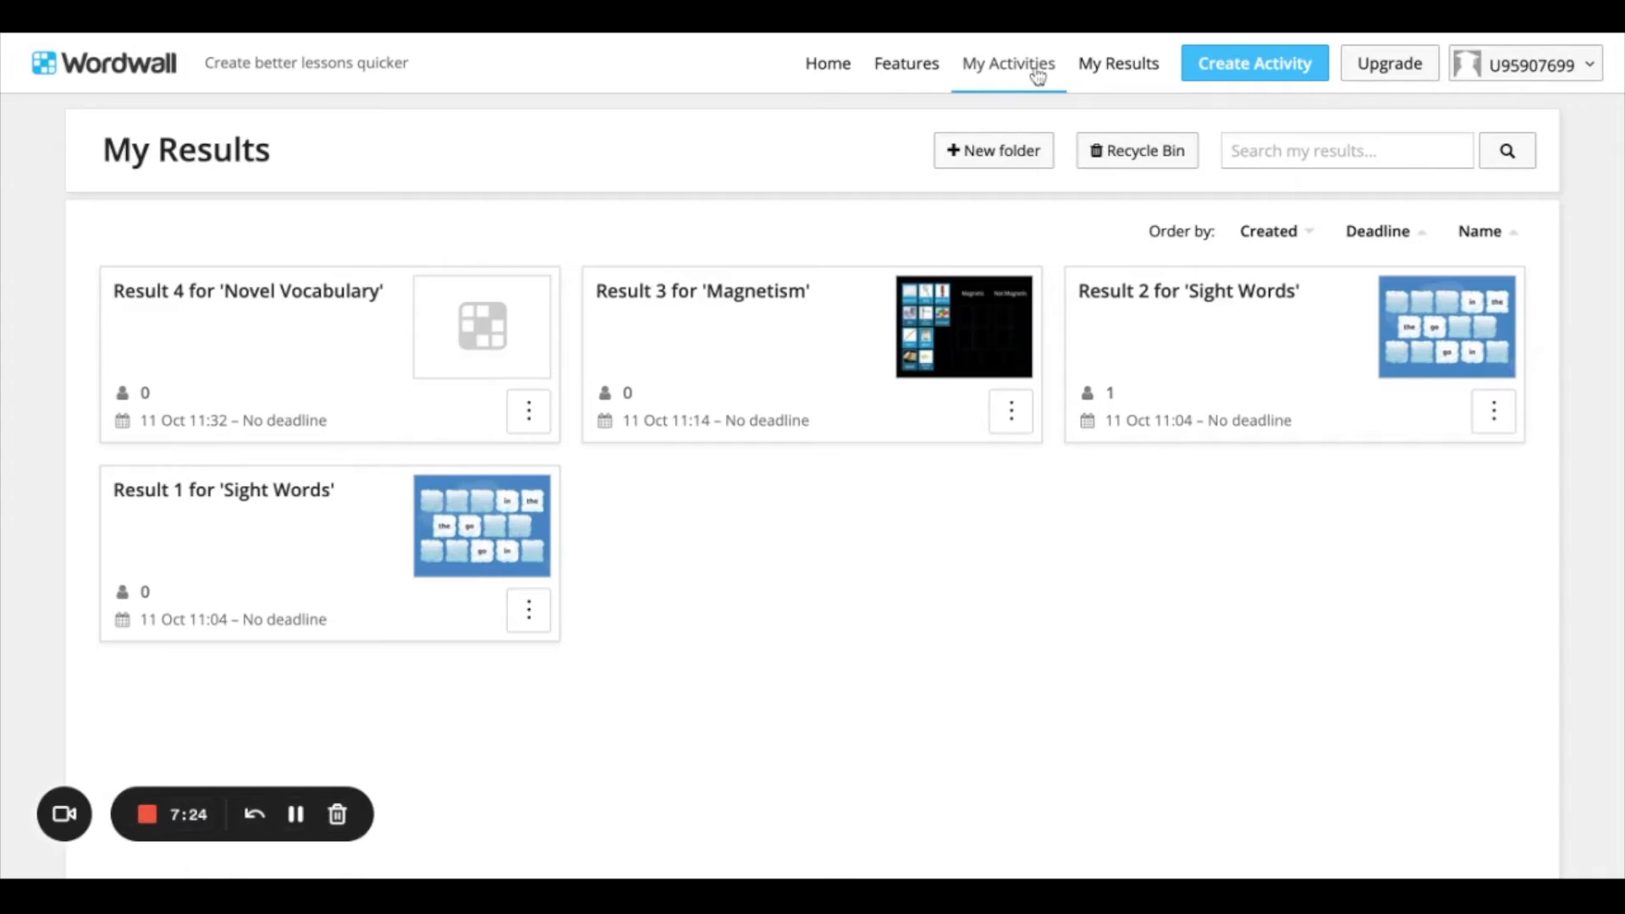
{"action": "left_click", "coordinate": [1035, 73]}
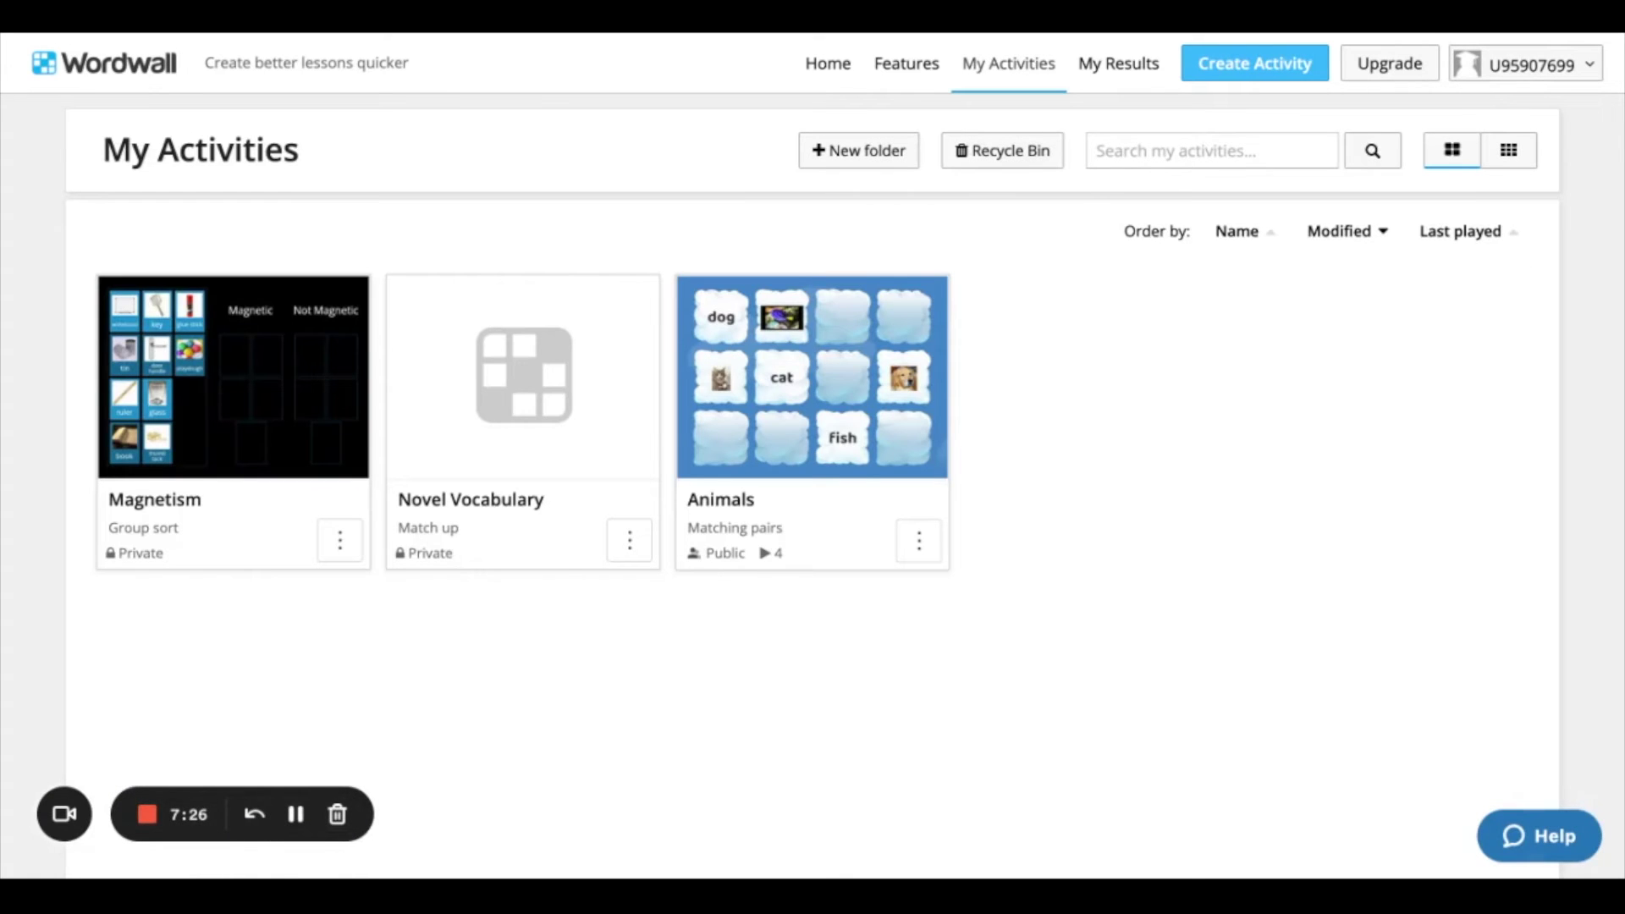
Play the Animals pairs game, revealing the rat and sheep, then begin a new activity.
{"action": "left_click", "coordinate": [837, 396]}
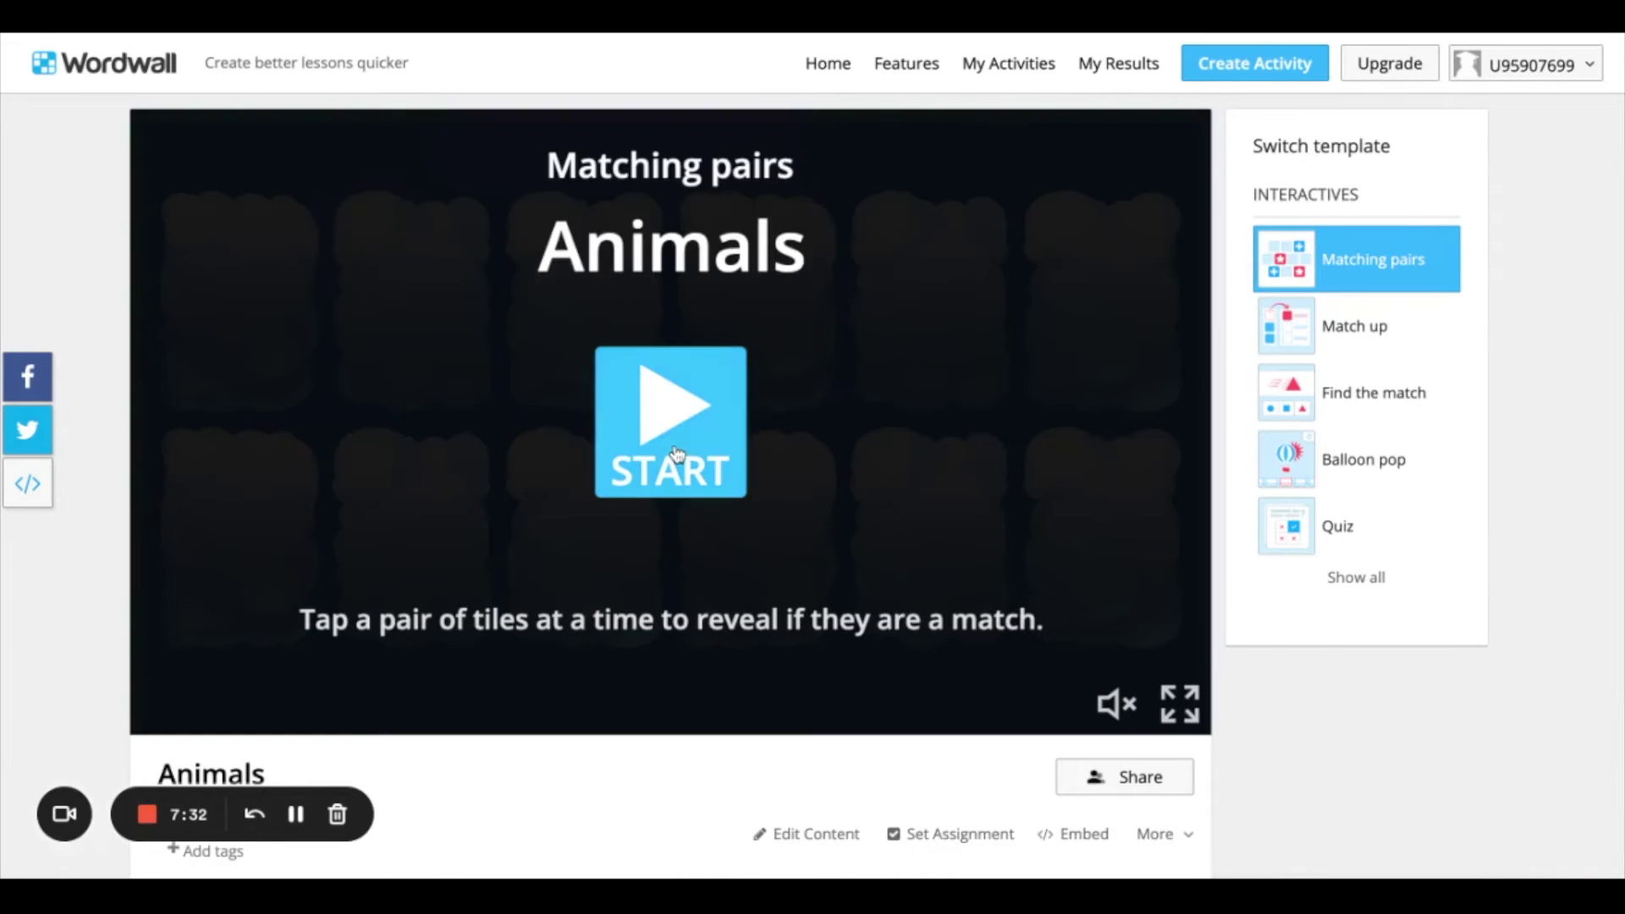
{"action": "left_click", "coordinate": [677, 455]}
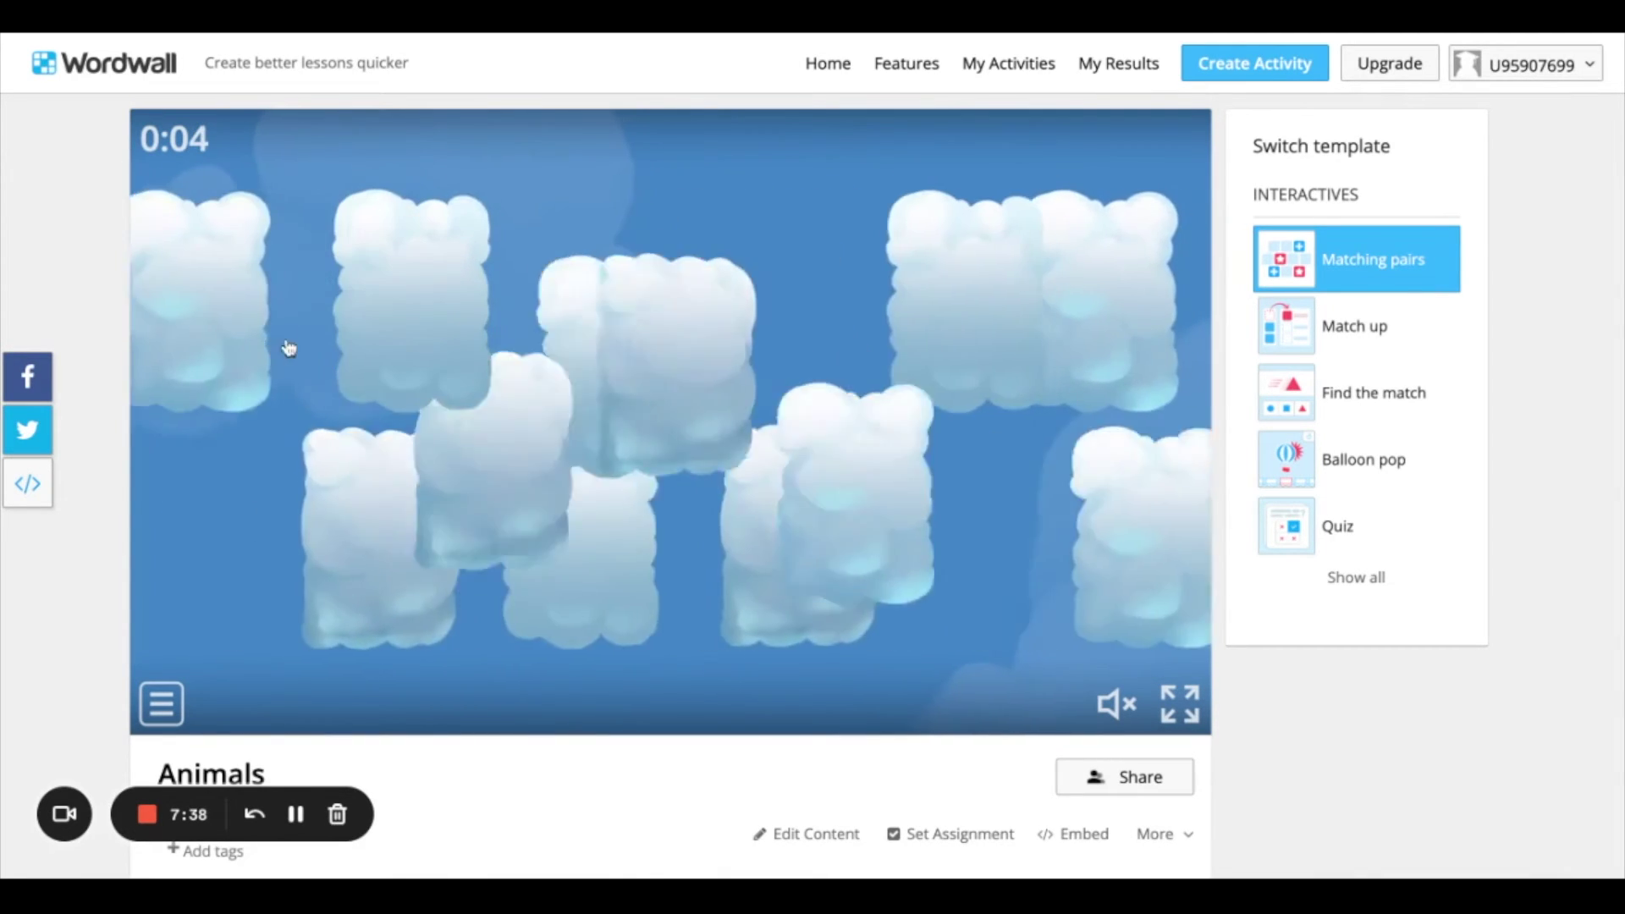
{"action": "left_click", "coordinate": [299, 345]}
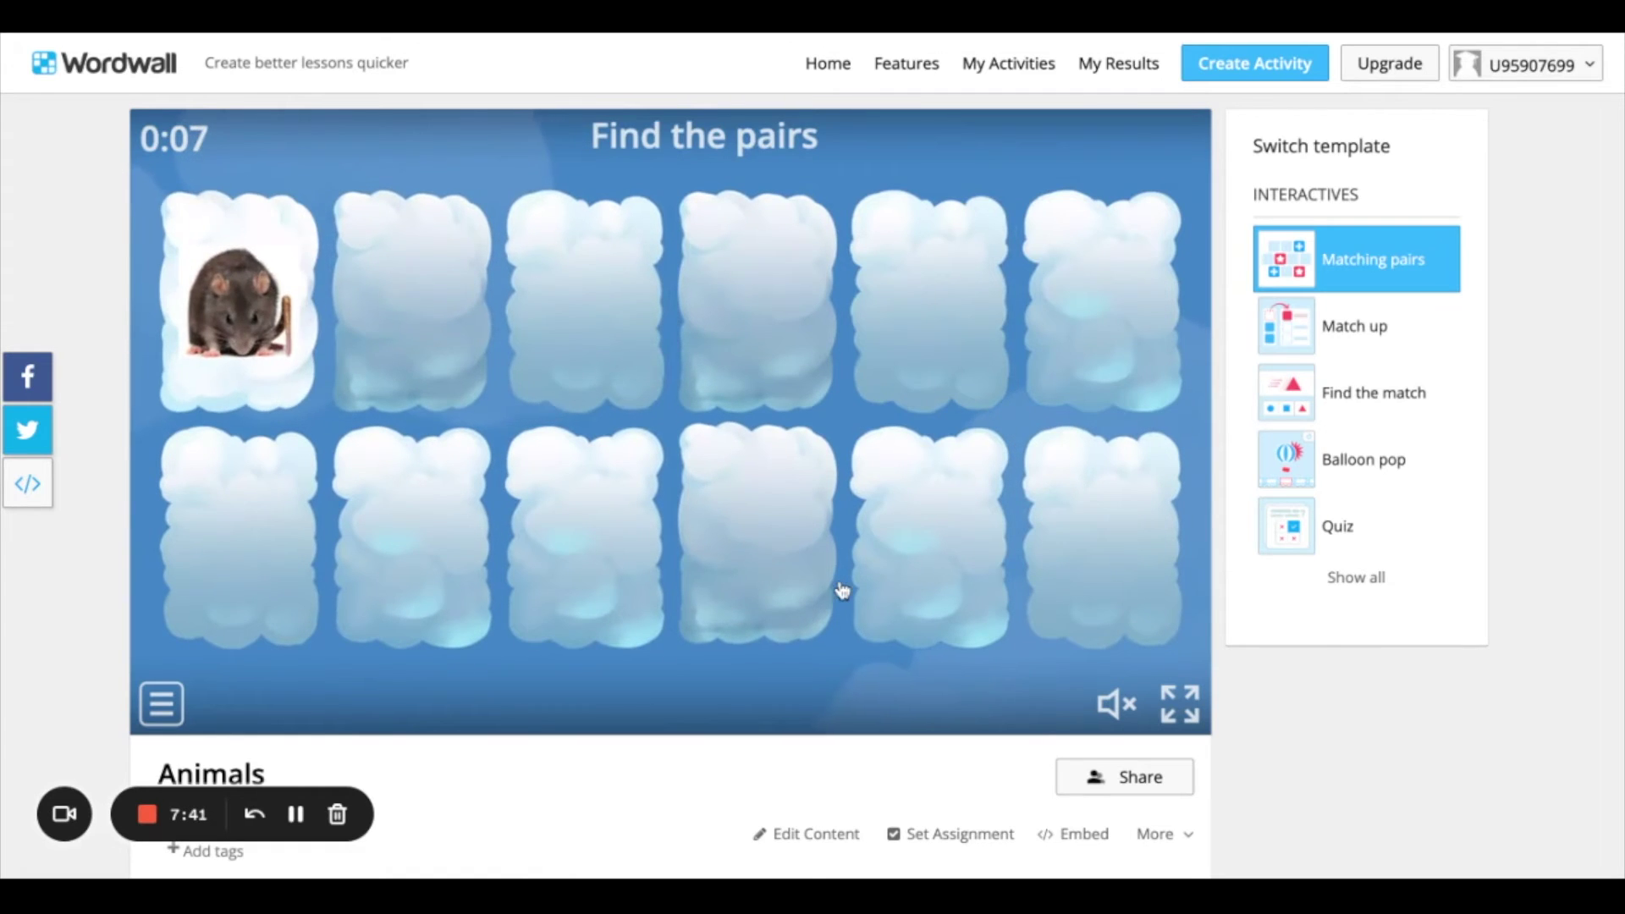
{"action": "left_click", "coordinate": [787, 587]}
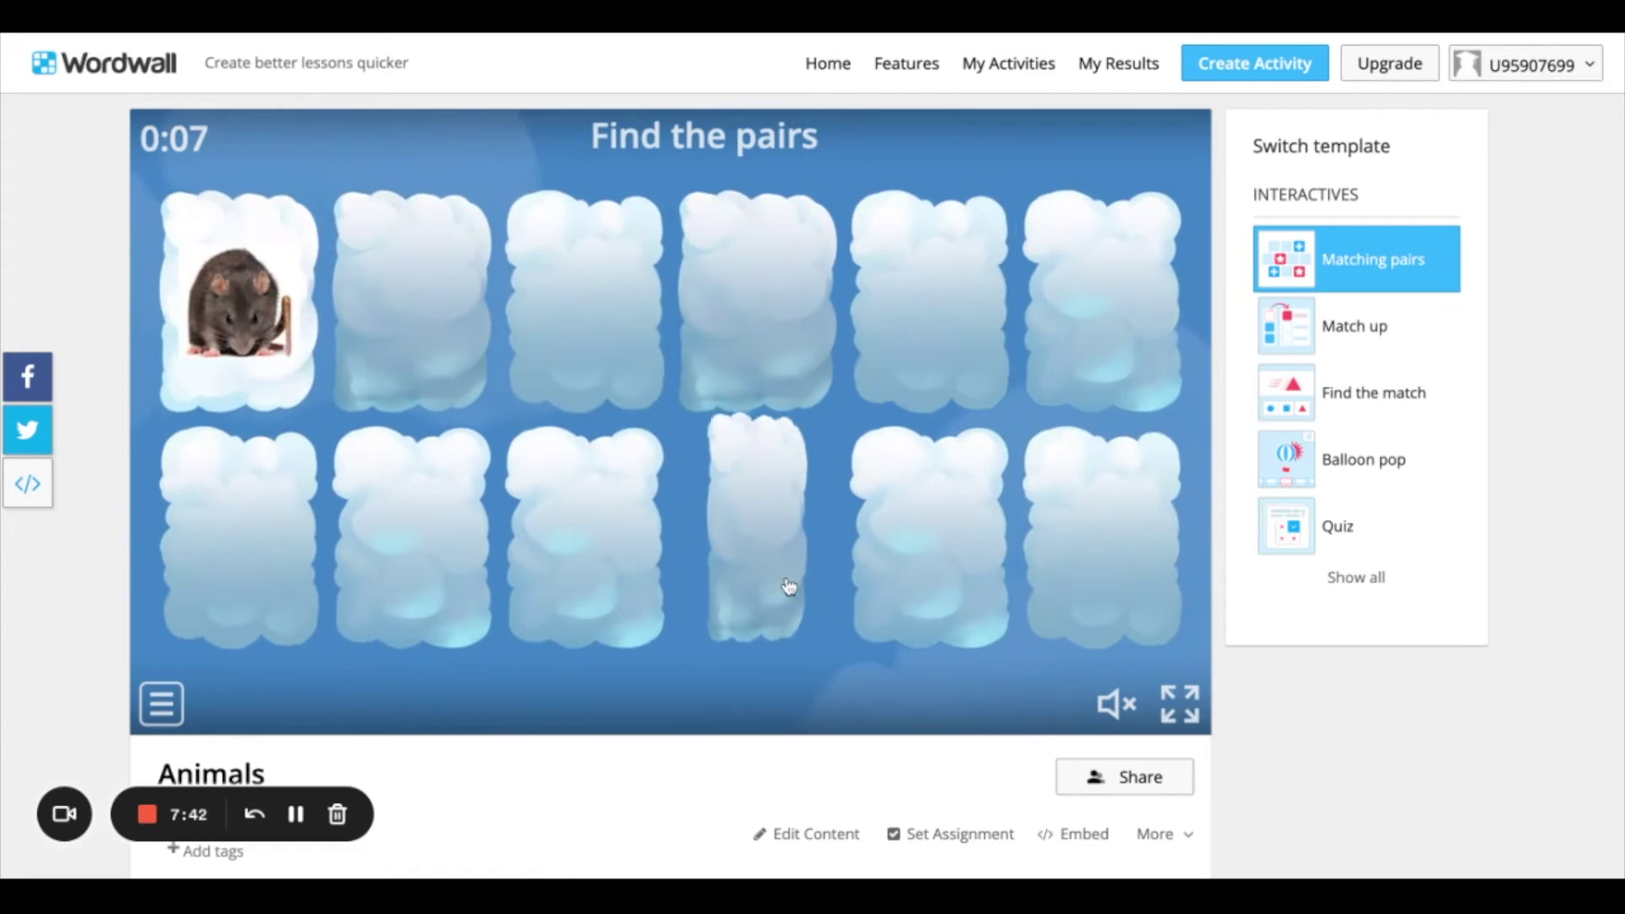
{"action": "left_click", "coordinate": [435, 337]}
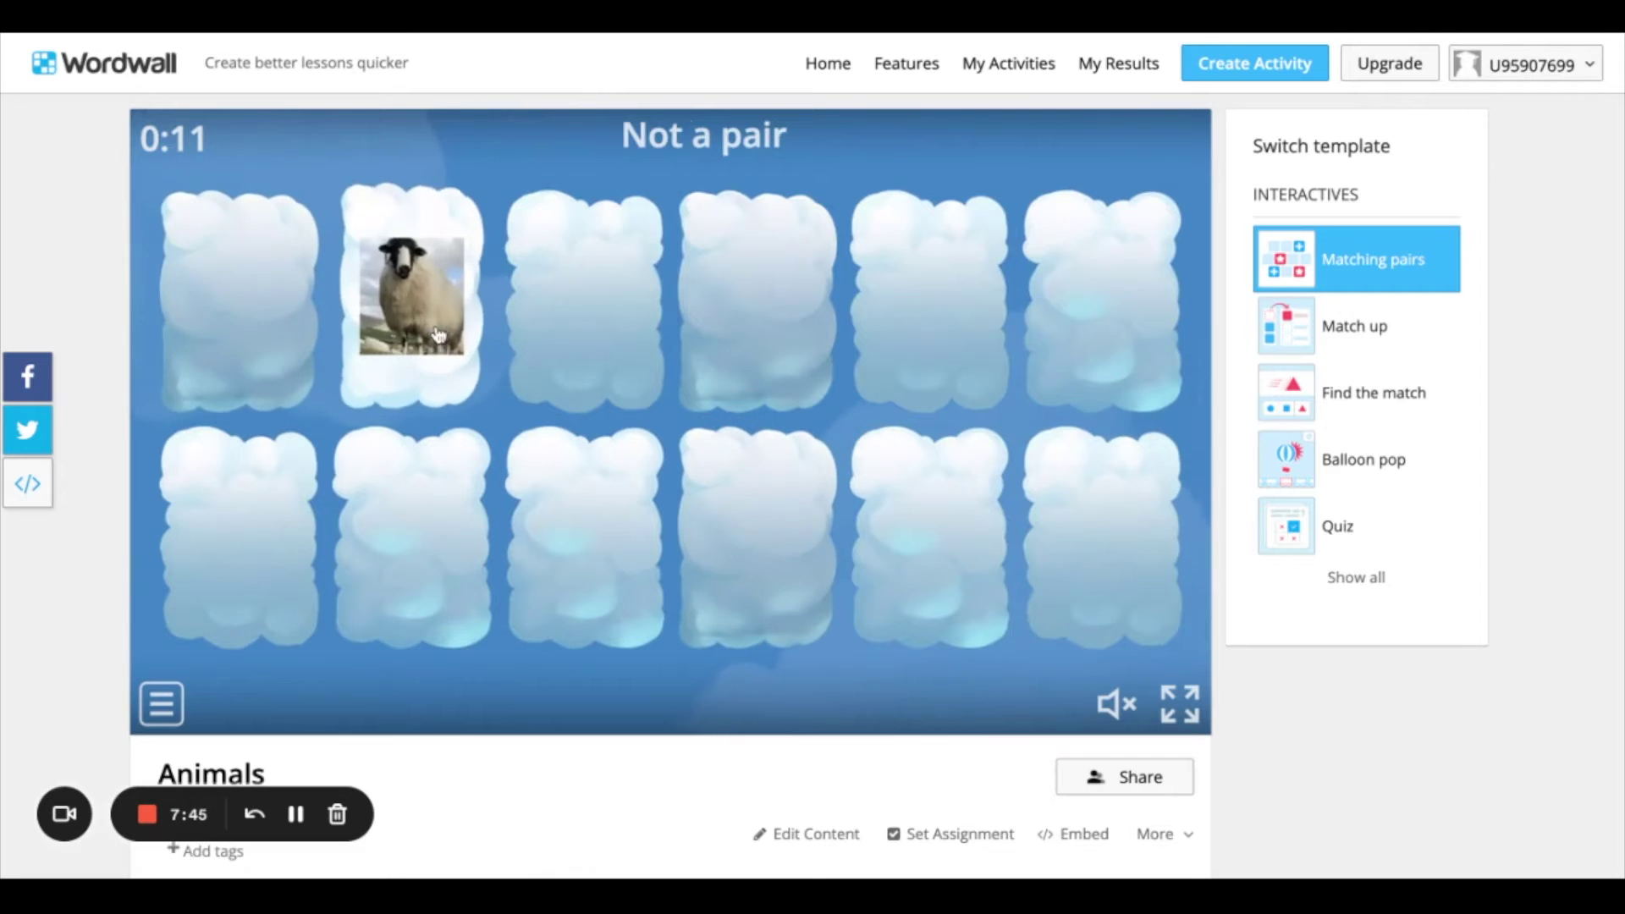
{"action": "left_click", "coordinate": [562, 346]}
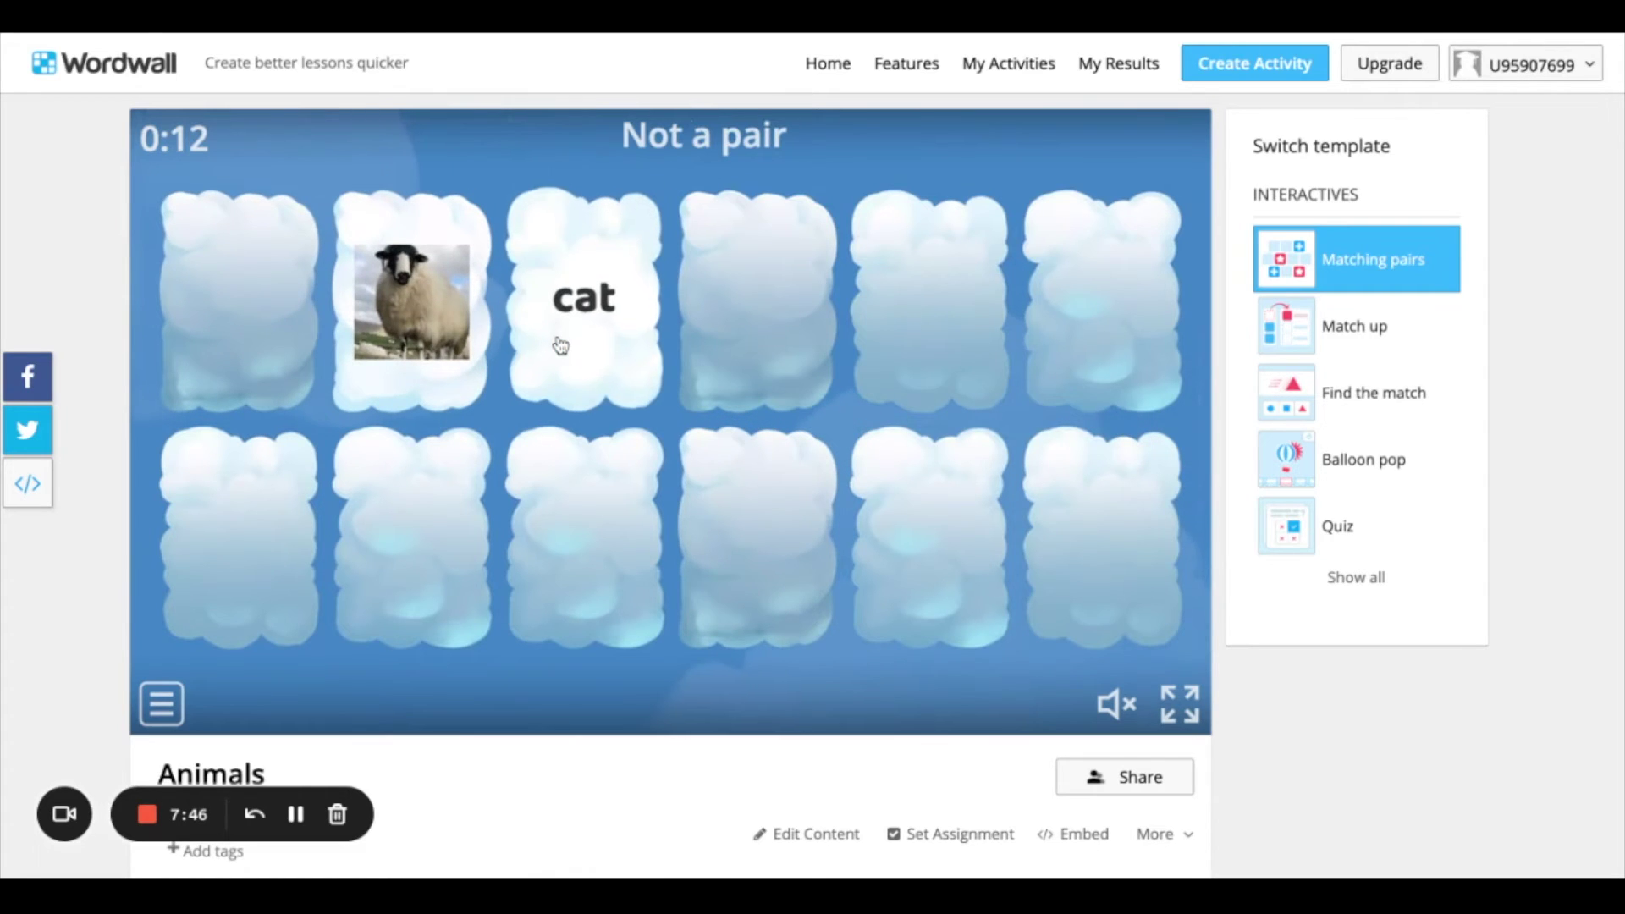
{"action": "left_click", "coordinate": [295, 814]}
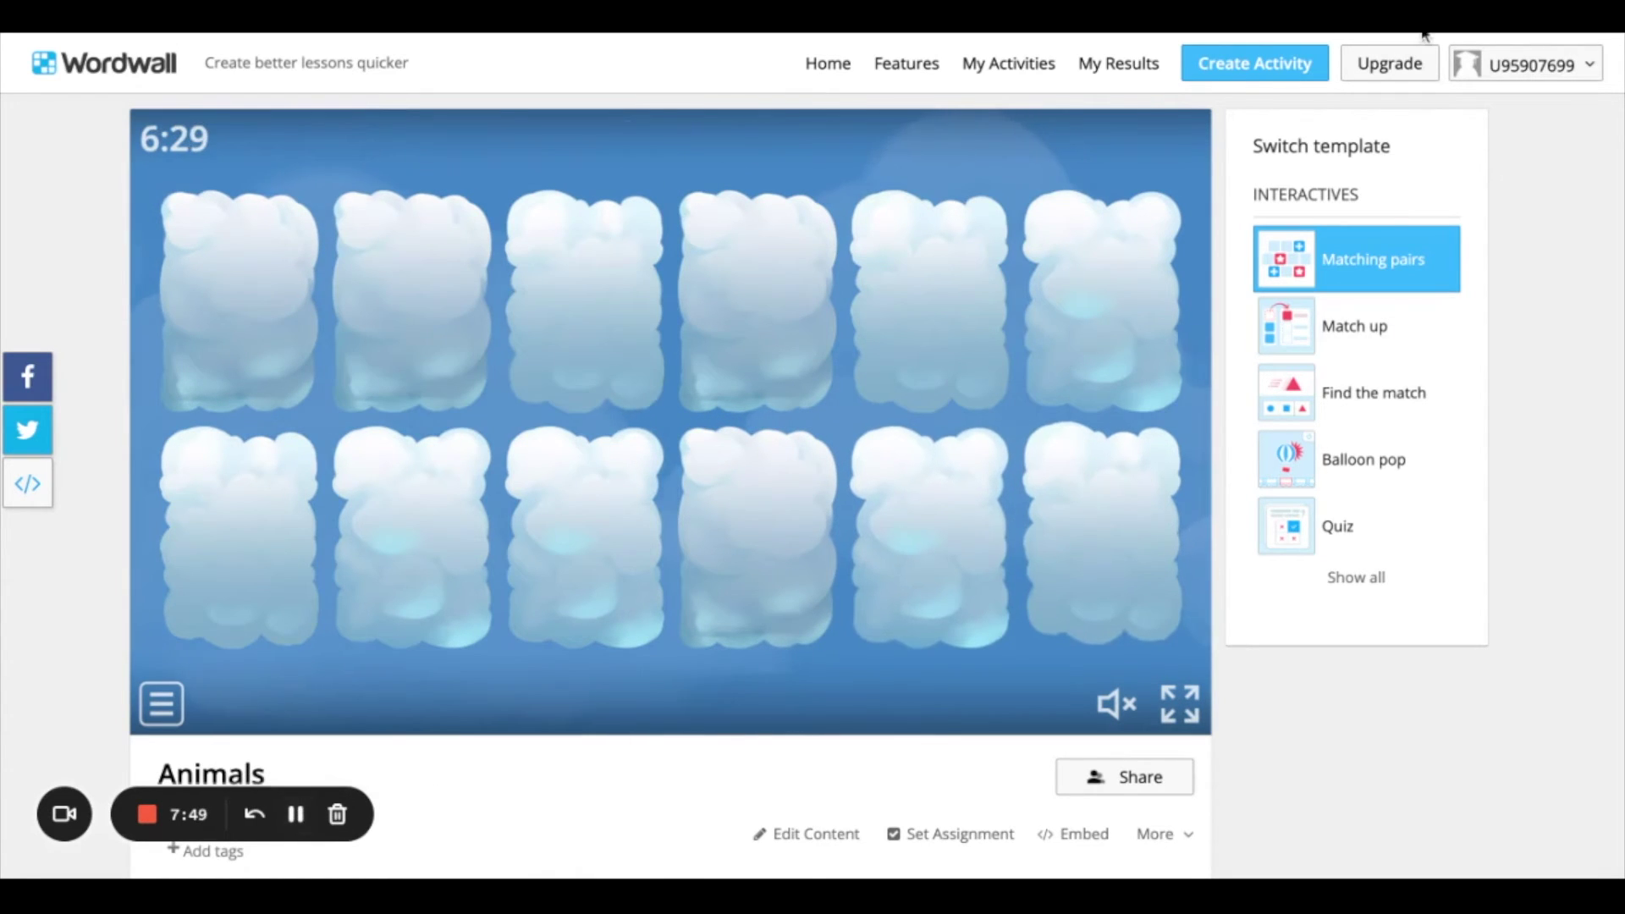
{"action": "left_click", "coordinate": [1264, 67]}
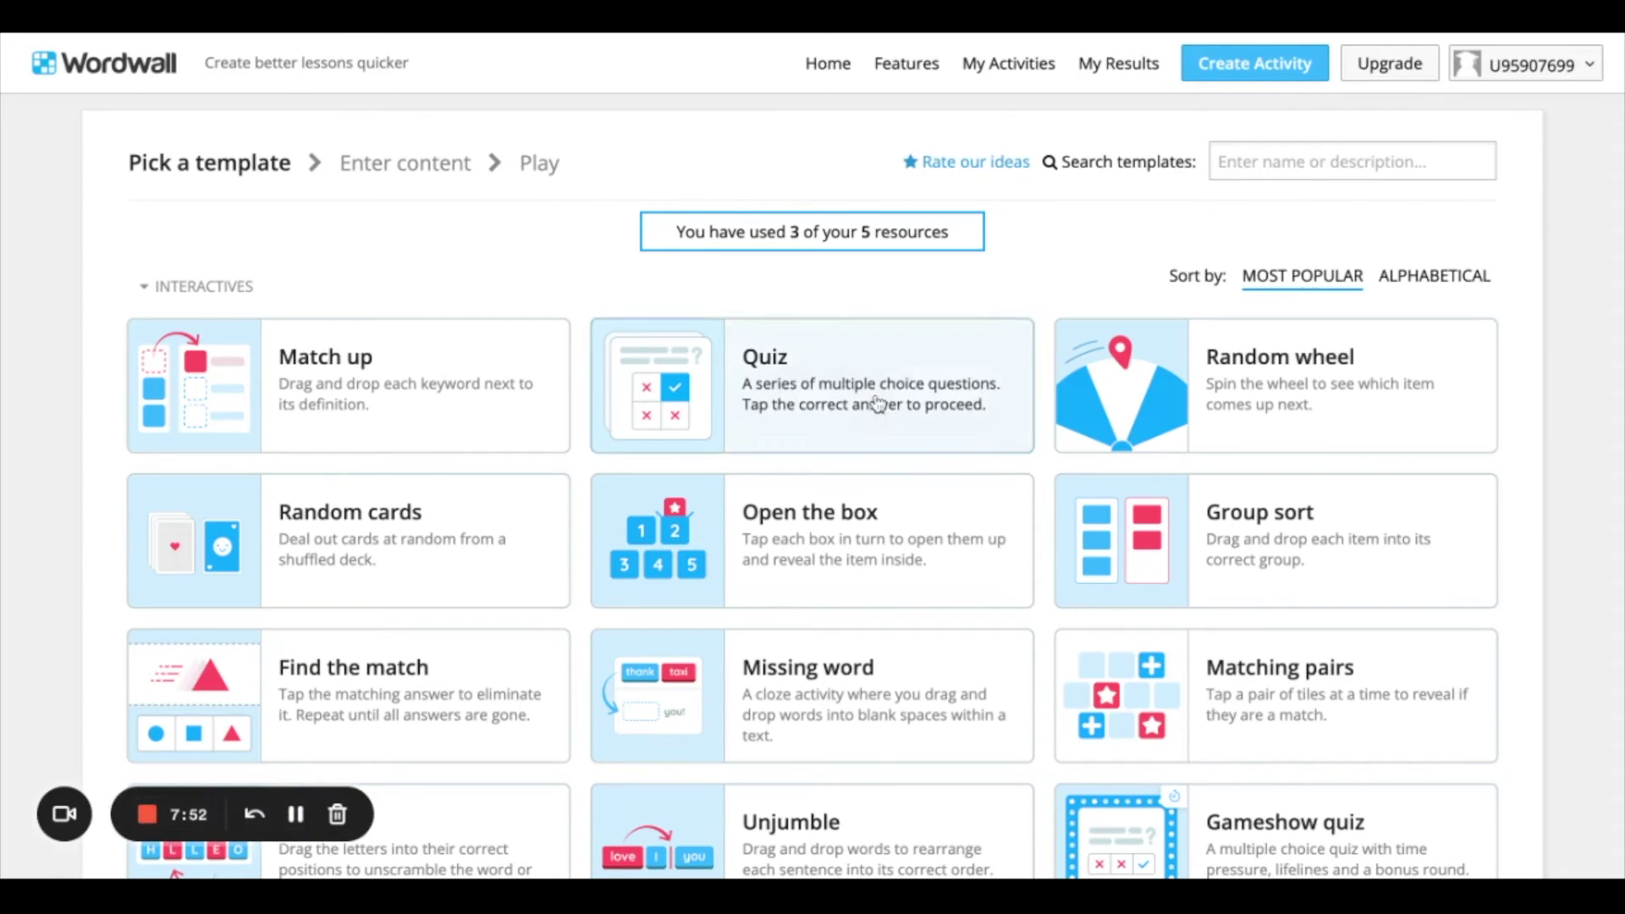
Choose the Matching pairs template and replace the Untitled4 title with Animals.
{"action": "scroll", "coordinate": [937, 472], "scroll_direction": "down", "scroll_amount": 1}
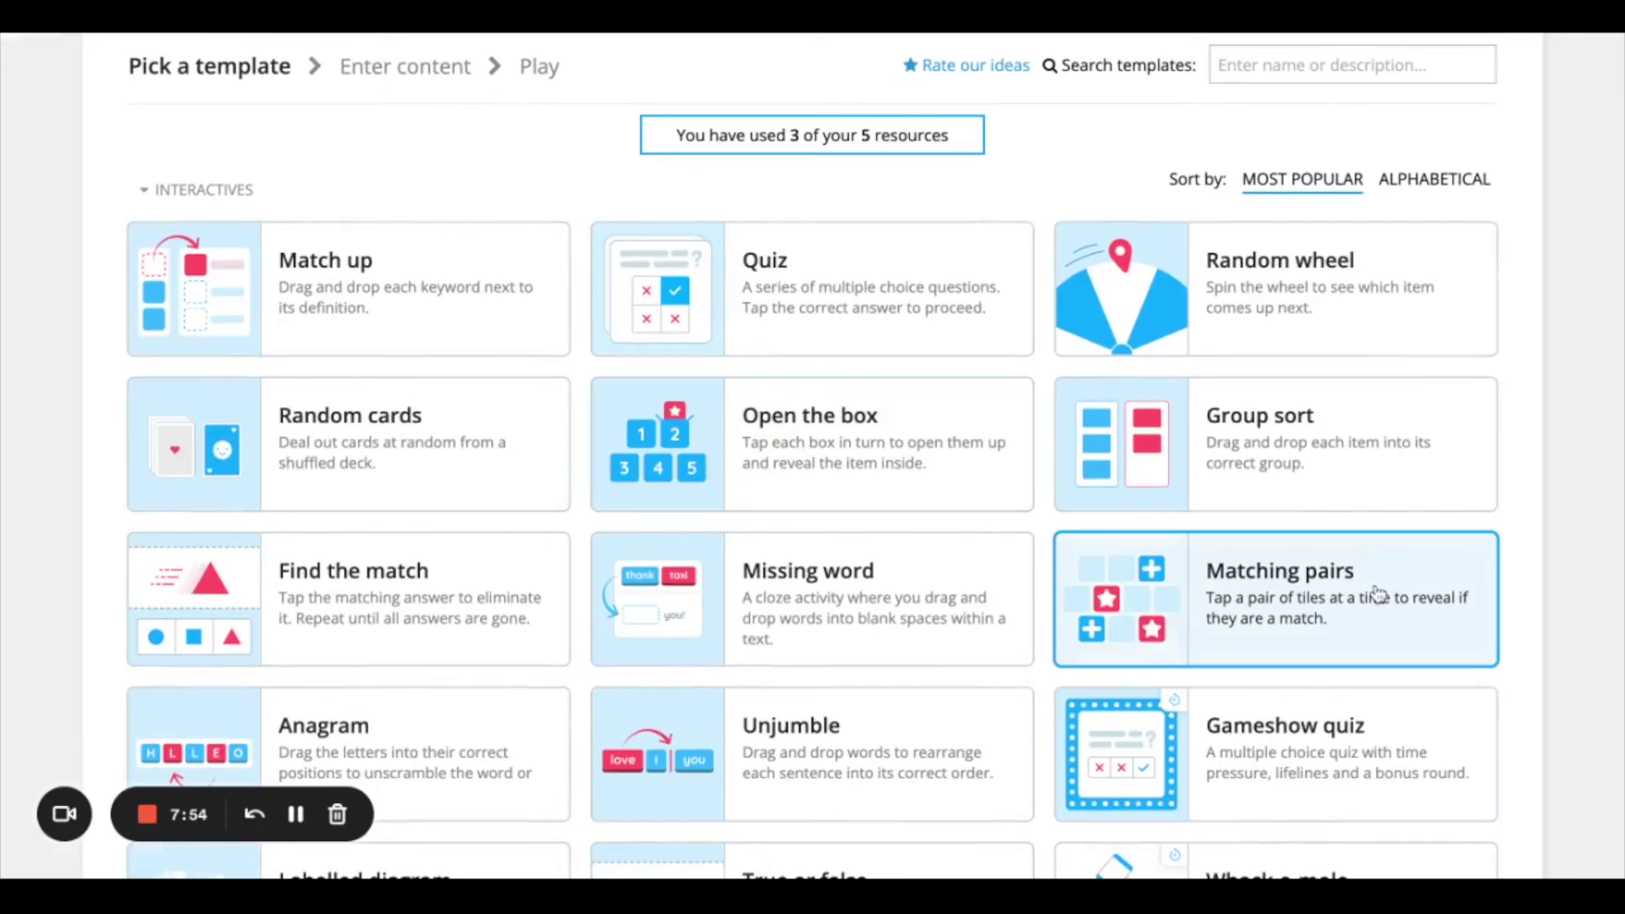
{"action": "left_click", "coordinate": [1378, 595]}
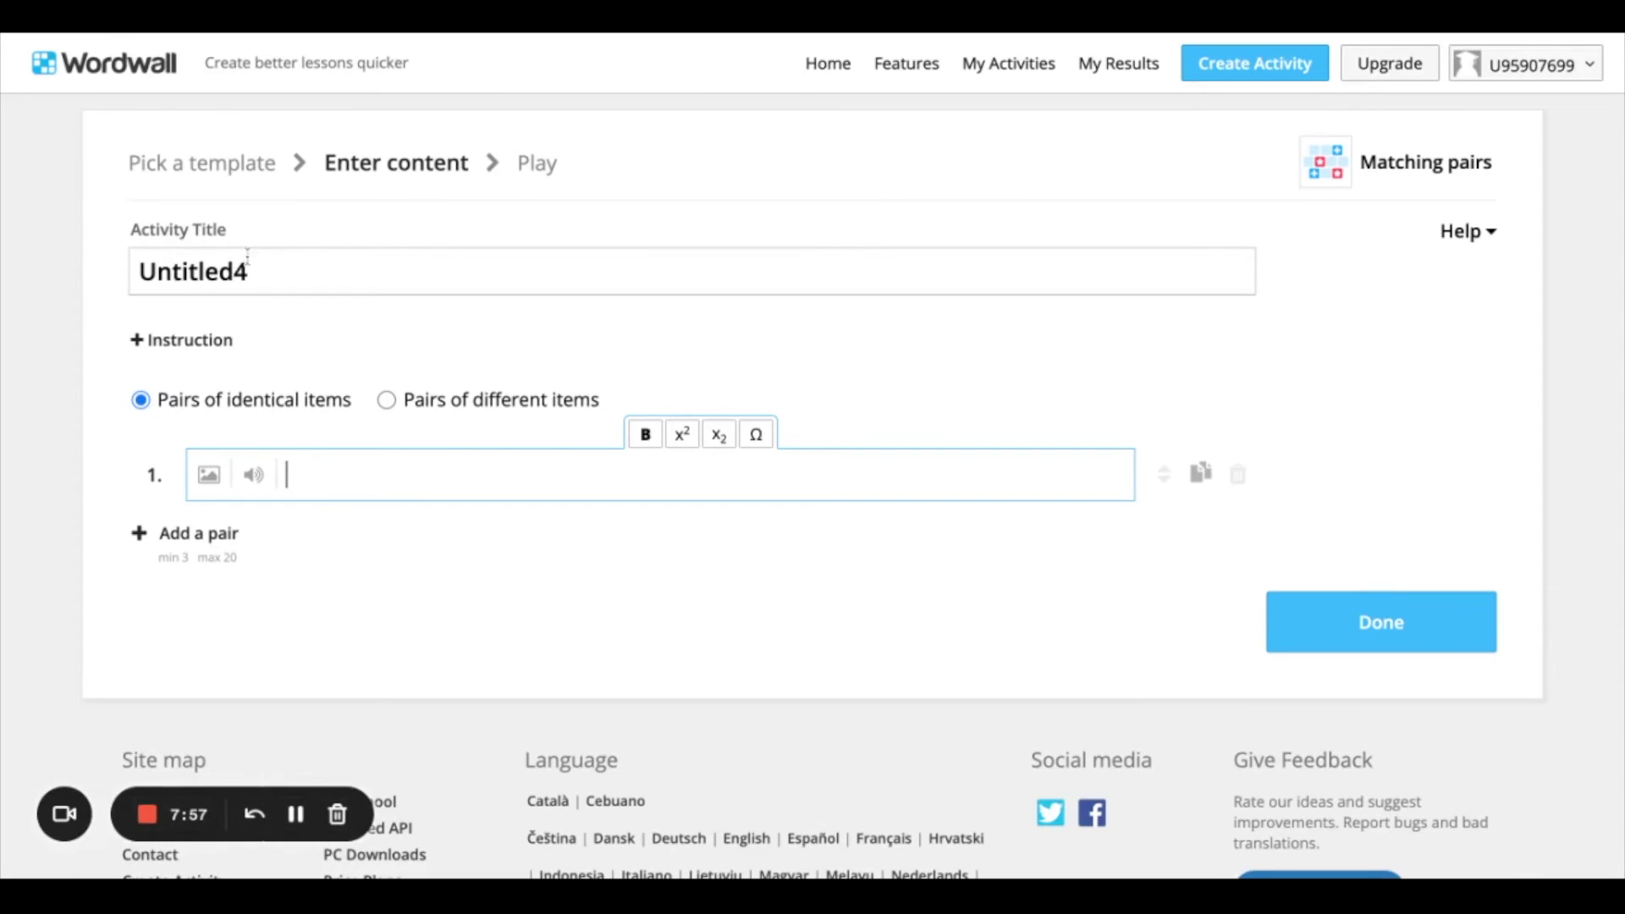
{"action": "left_click", "coordinate": [267, 268]}
{"action": "key", "text": "ctrl+a"}
{"action": "type", "text": "An"}
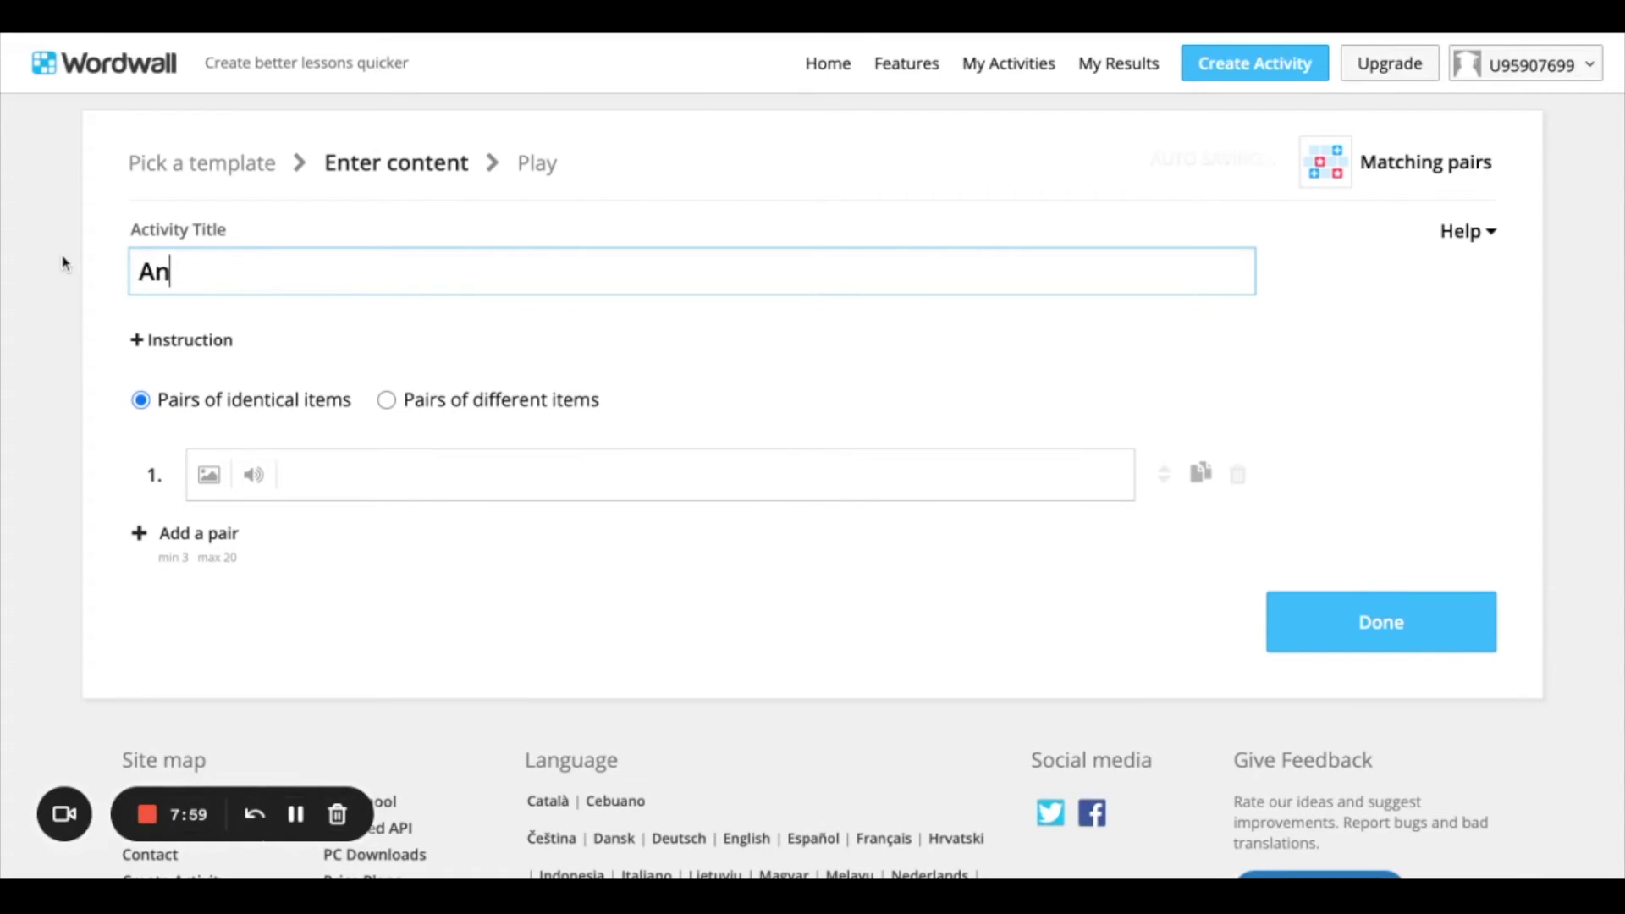
Enter cat as the first pair, add another pair, and save with Done.
{"action": "left_click", "coordinate": [319, 462]}
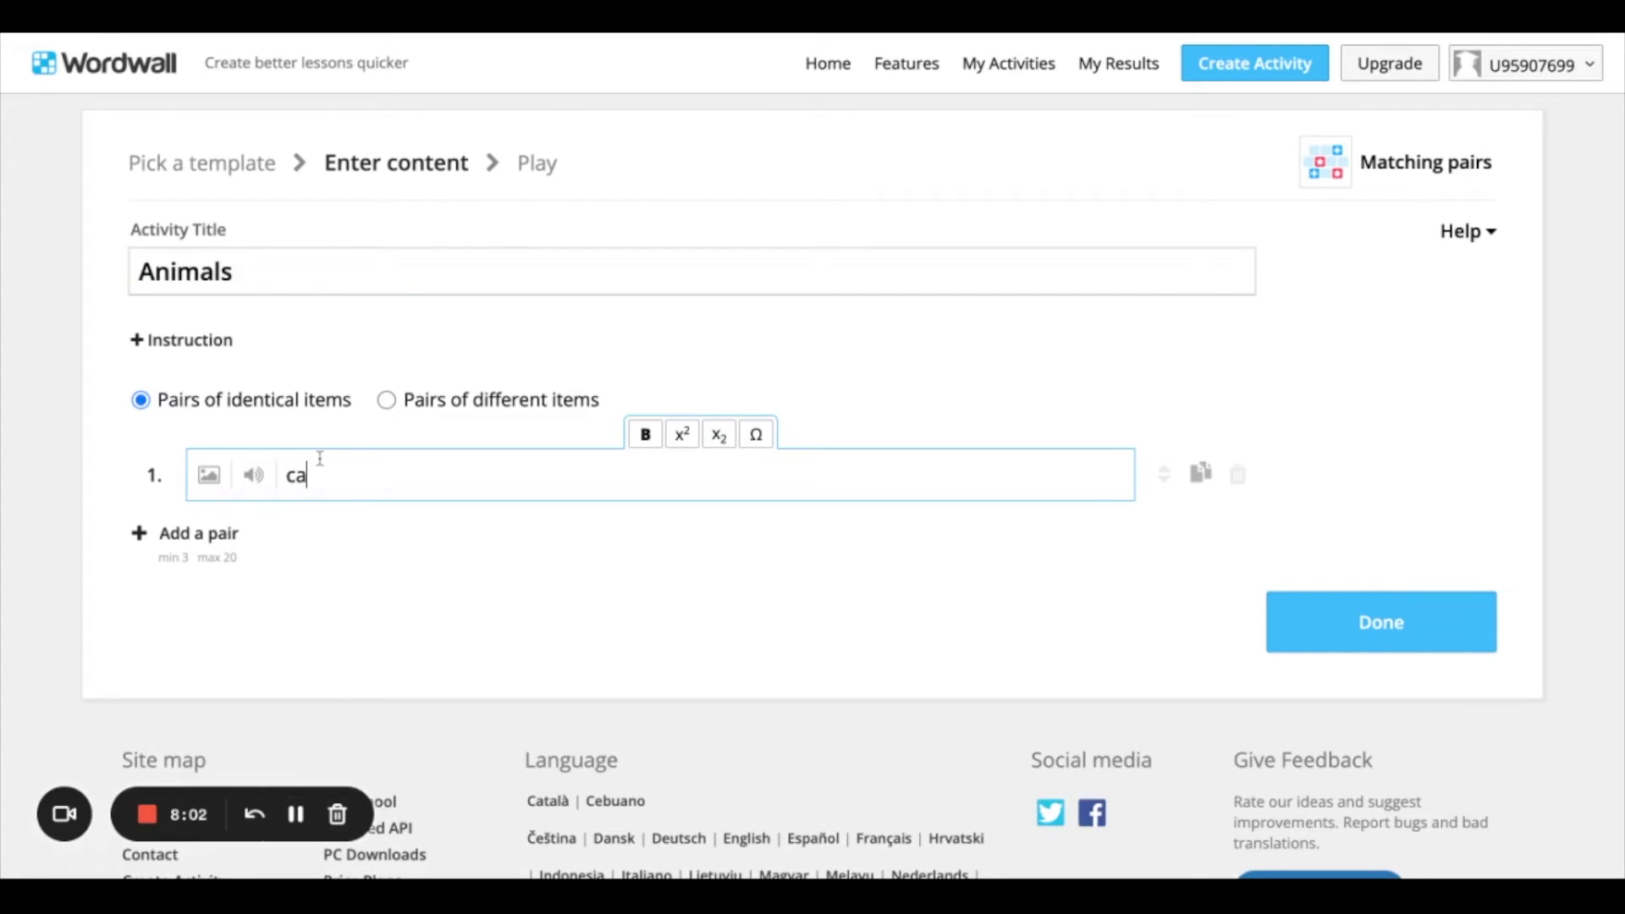
{"action": "left_click", "coordinate": [218, 531]}
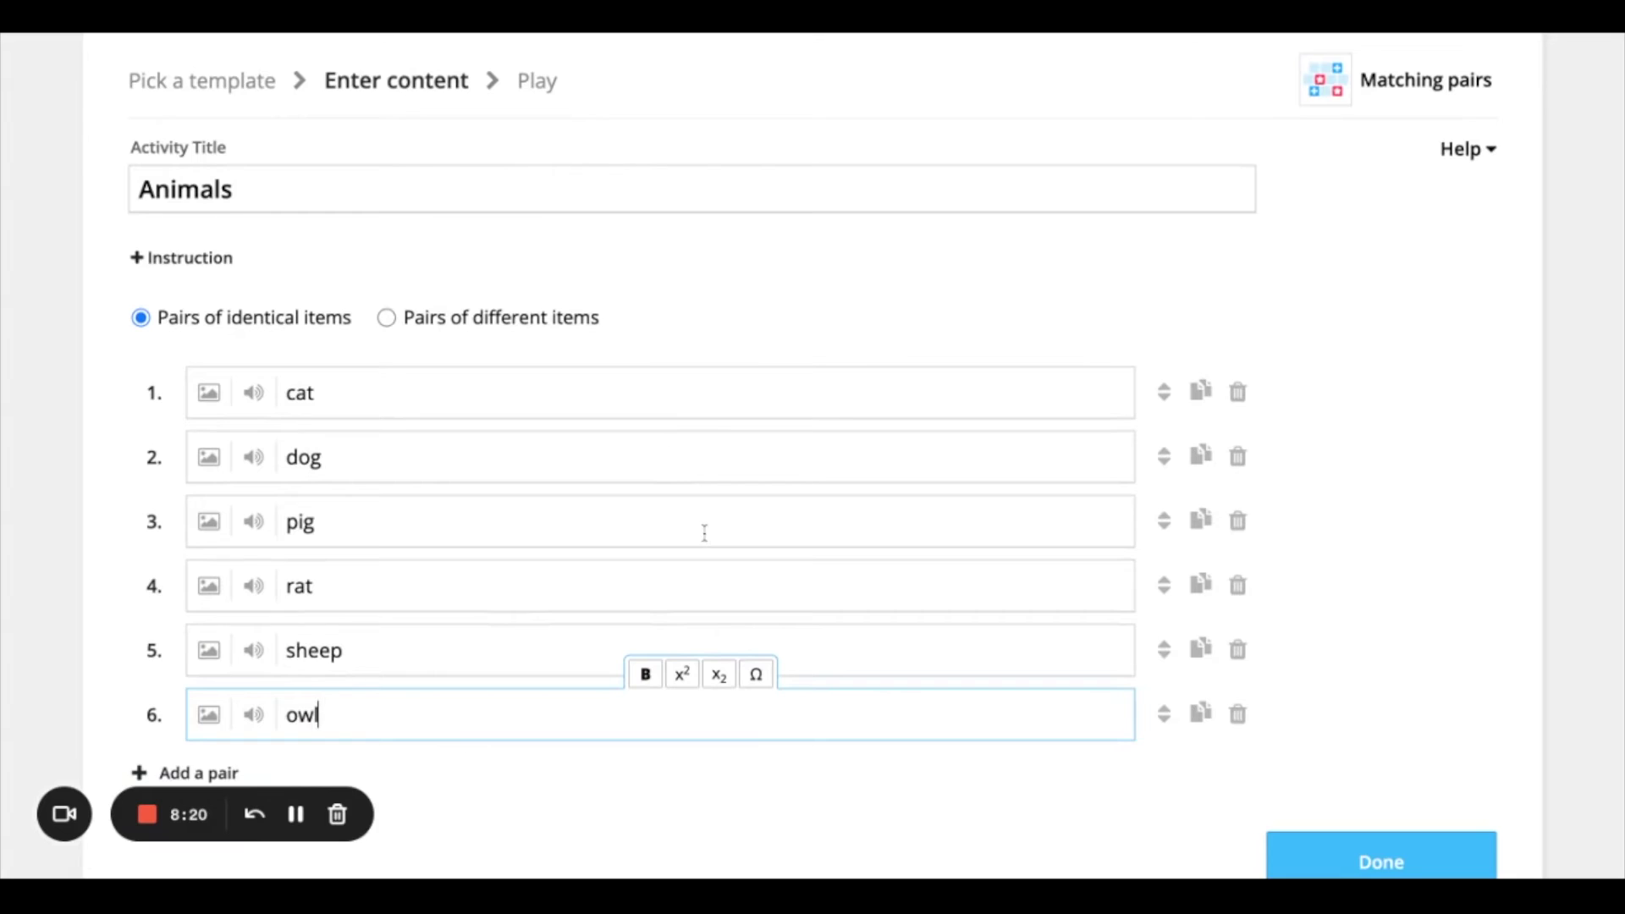
{"action": "scroll", "coordinate": [704, 533], "scroll_direction": "down", "scroll_amount": 1}
{"action": "left_click", "coordinate": [1324, 832]}
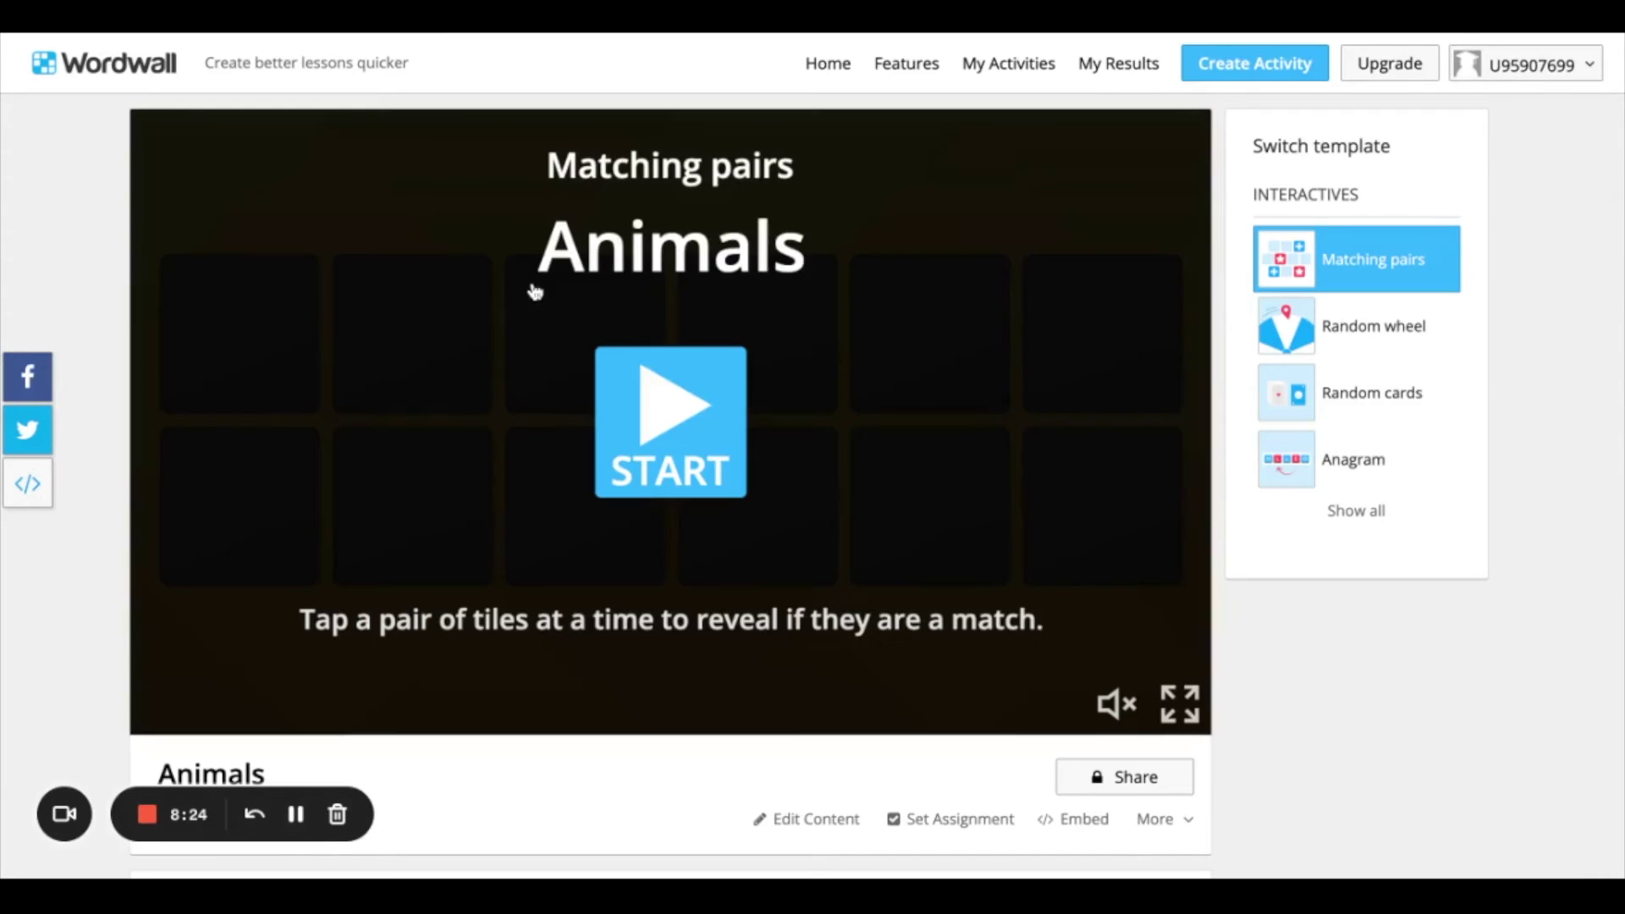
Start the new Animals game and flip tiles (pig, cat, pig) until the pig pair matches.
{"action": "left_click", "coordinate": [664, 364]}
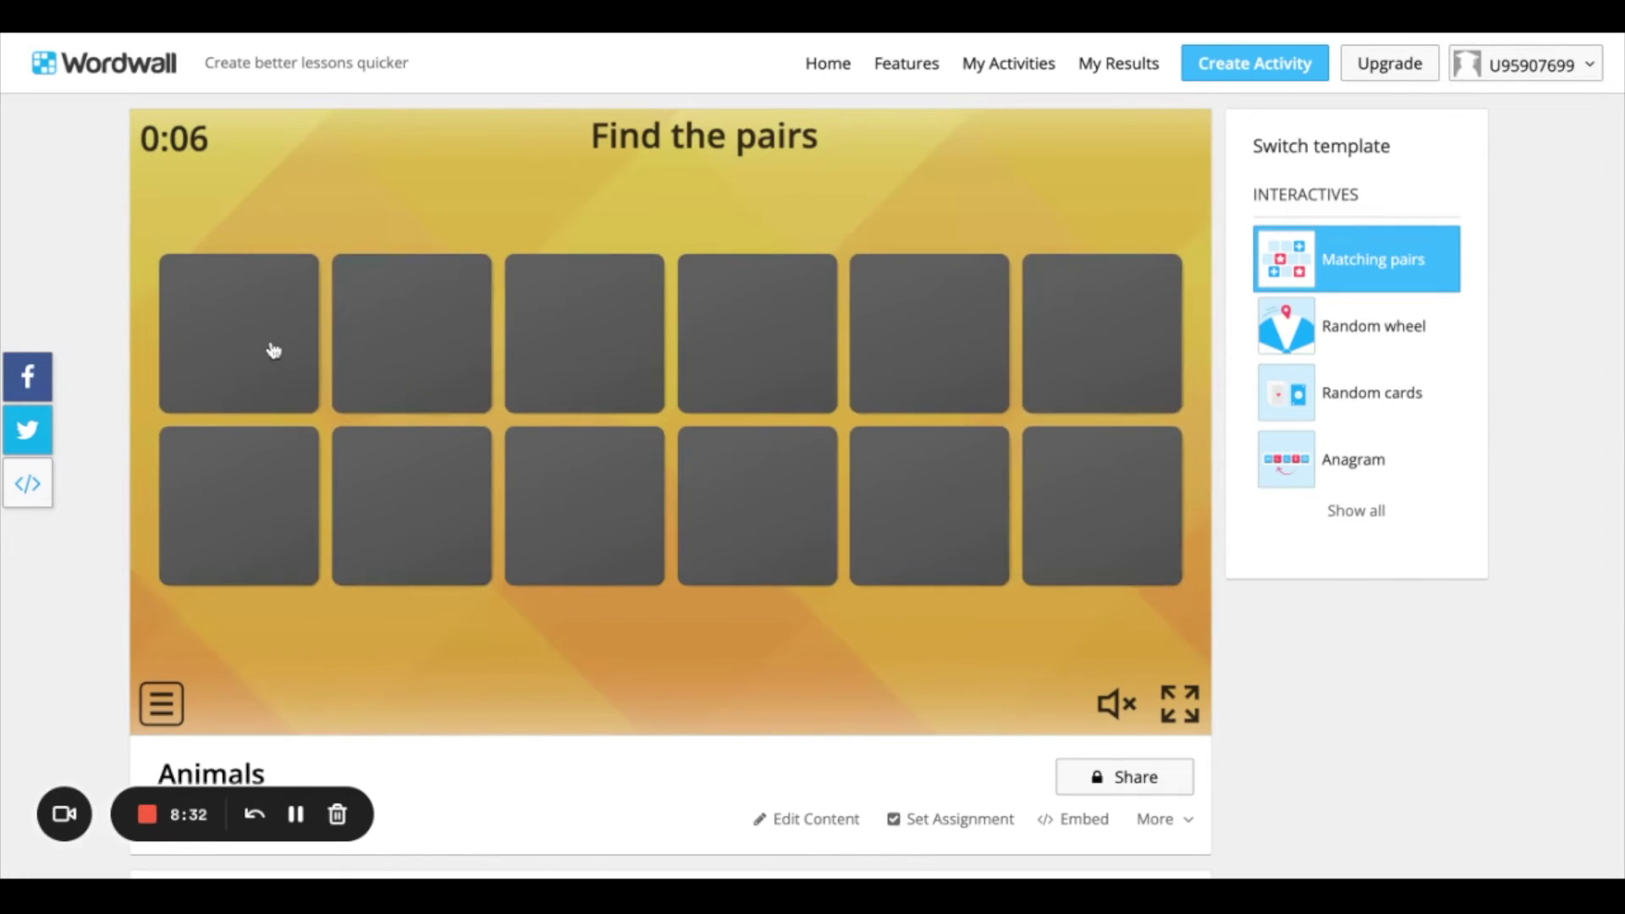
{"action": "left_click", "coordinate": [275, 349]}
{"action": "left_click", "coordinate": [718, 506]}
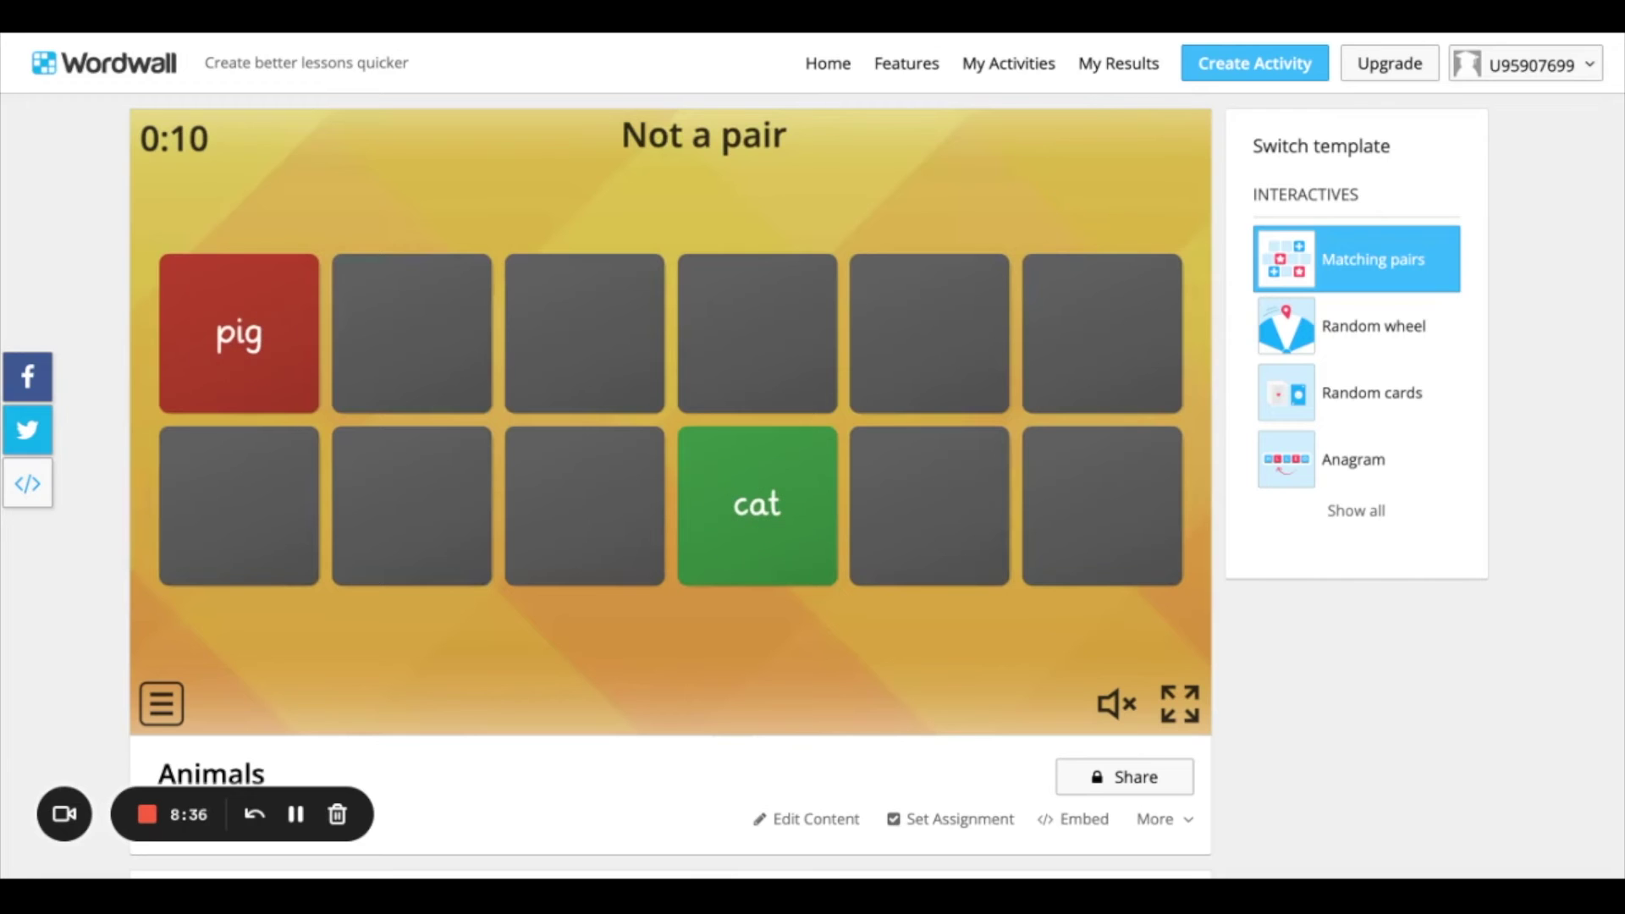
{"action": "left_click", "coordinate": [532, 344]}
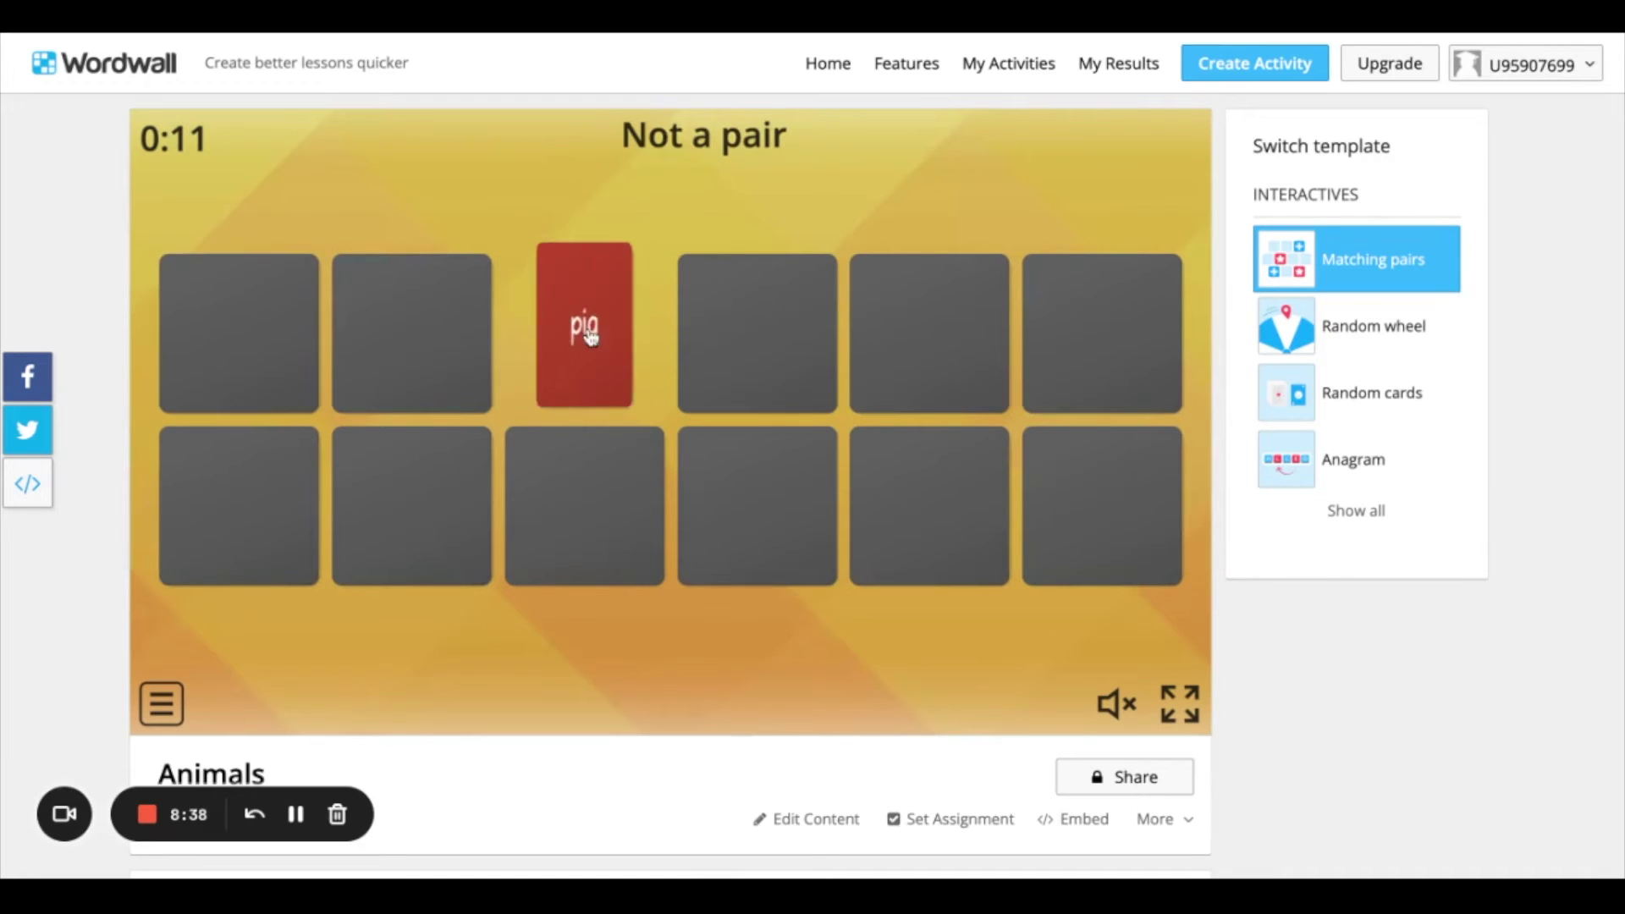
{"action": "left_click", "coordinate": [311, 347]}
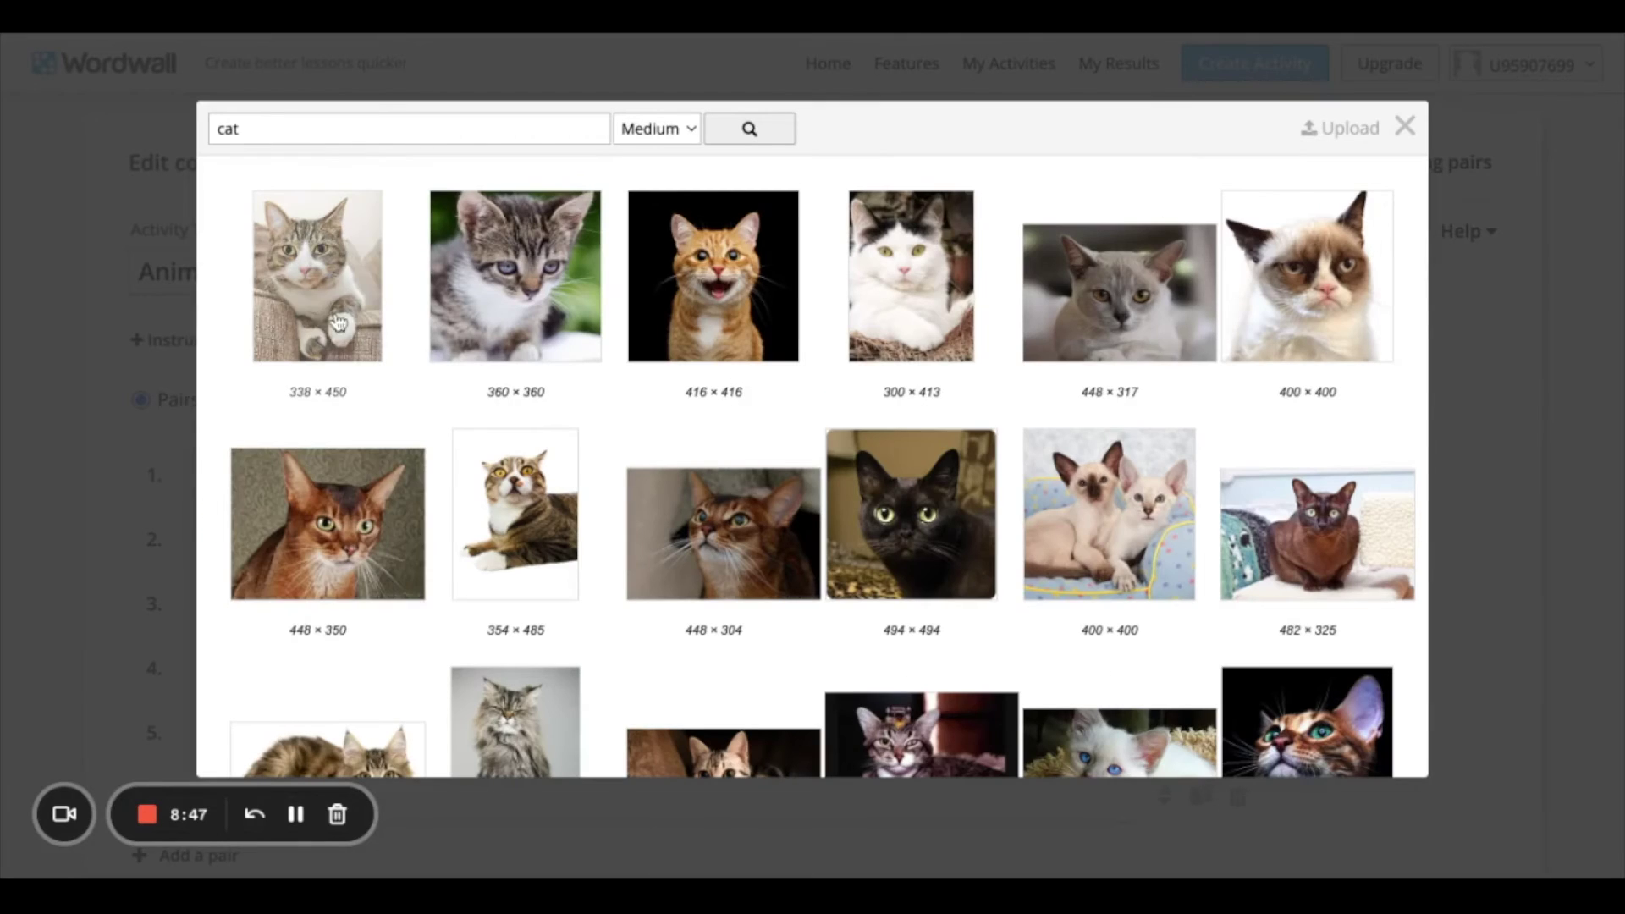
Give cat a cat picture, dog a golden retriever and pig a pig picture, then save.
{"action": "left_click", "coordinate": [335, 322]}
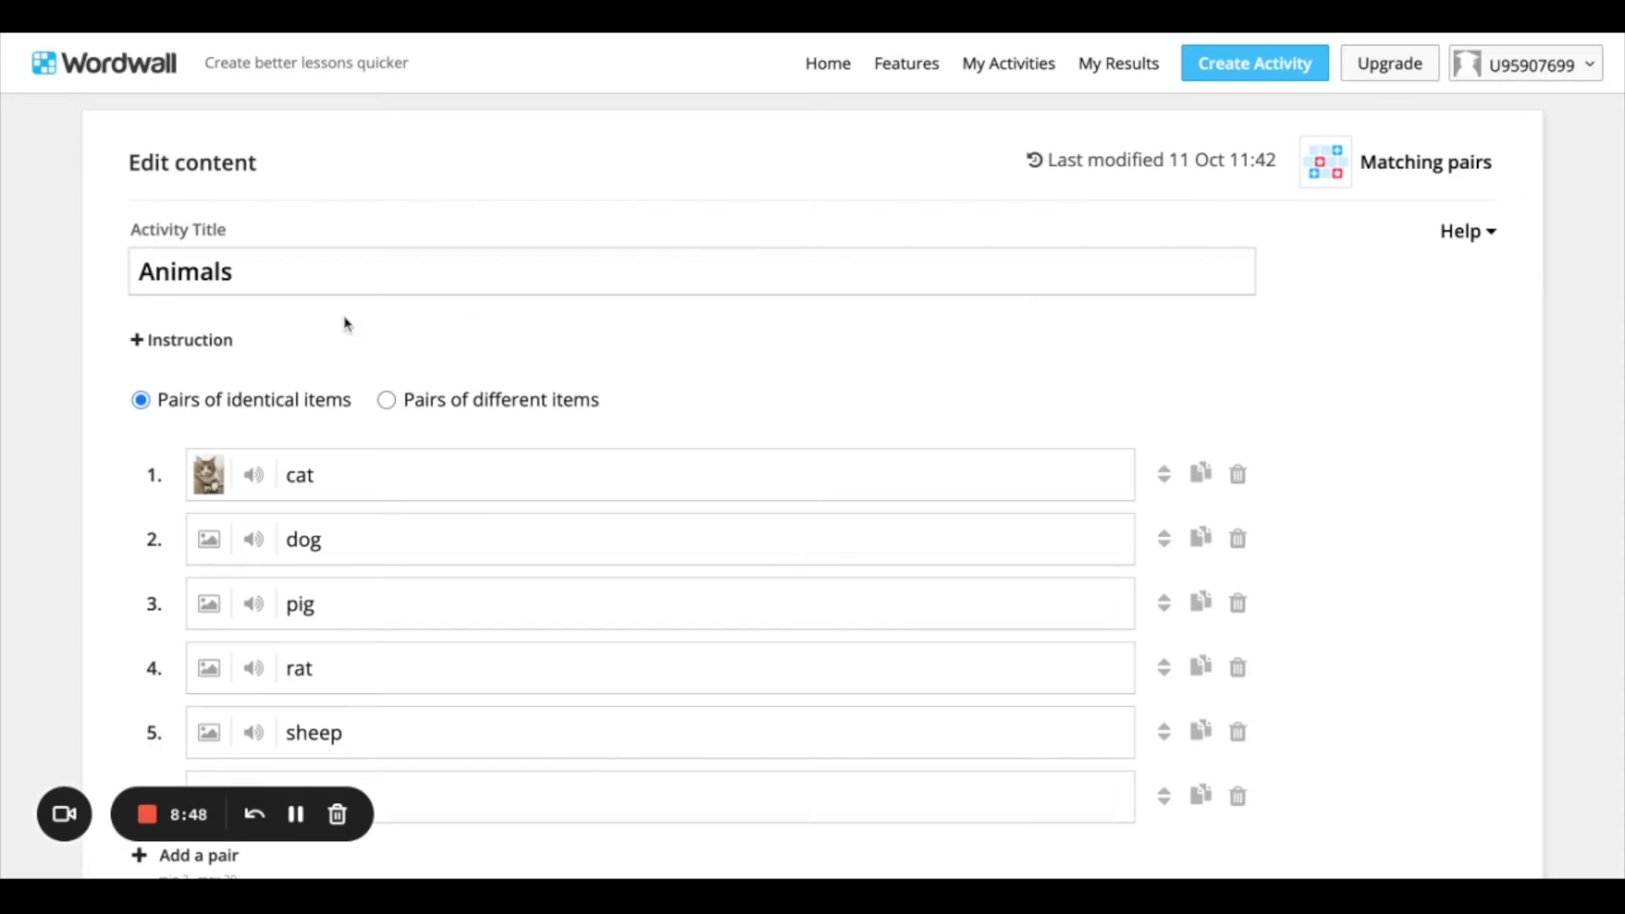
{"action": "left_click", "coordinate": [206, 538]}
{"action": "left_click", "coordinate": [548, 347]}
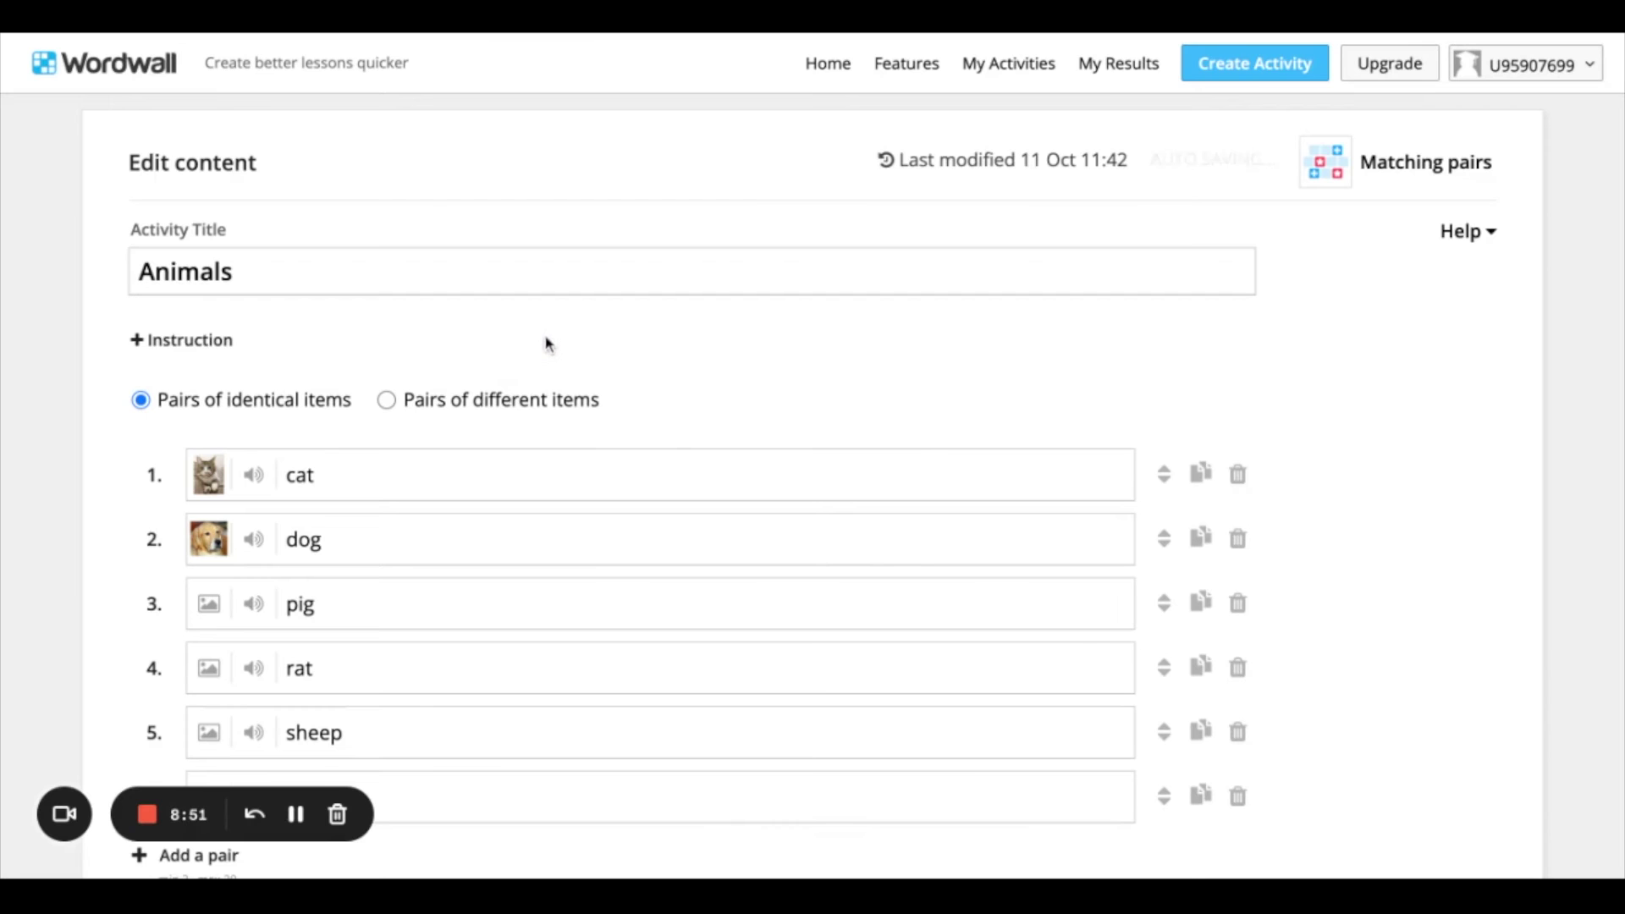
{"action": "left_click", "coordinate": [211, 617]}
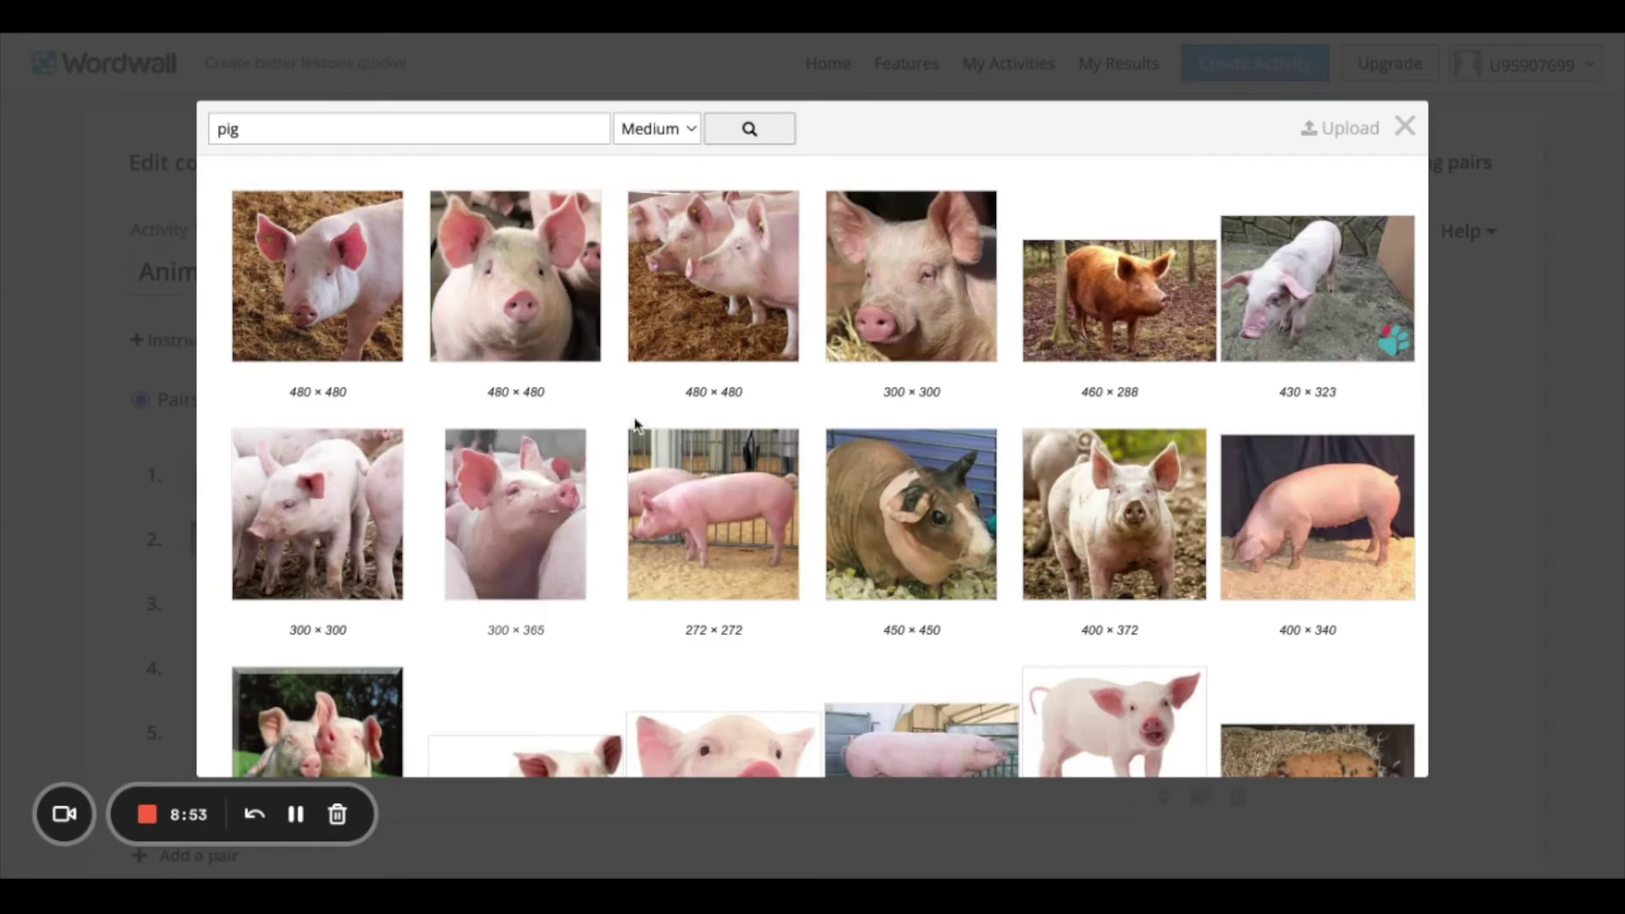
{"action": "left_click", "coordinate": [524, 337]}
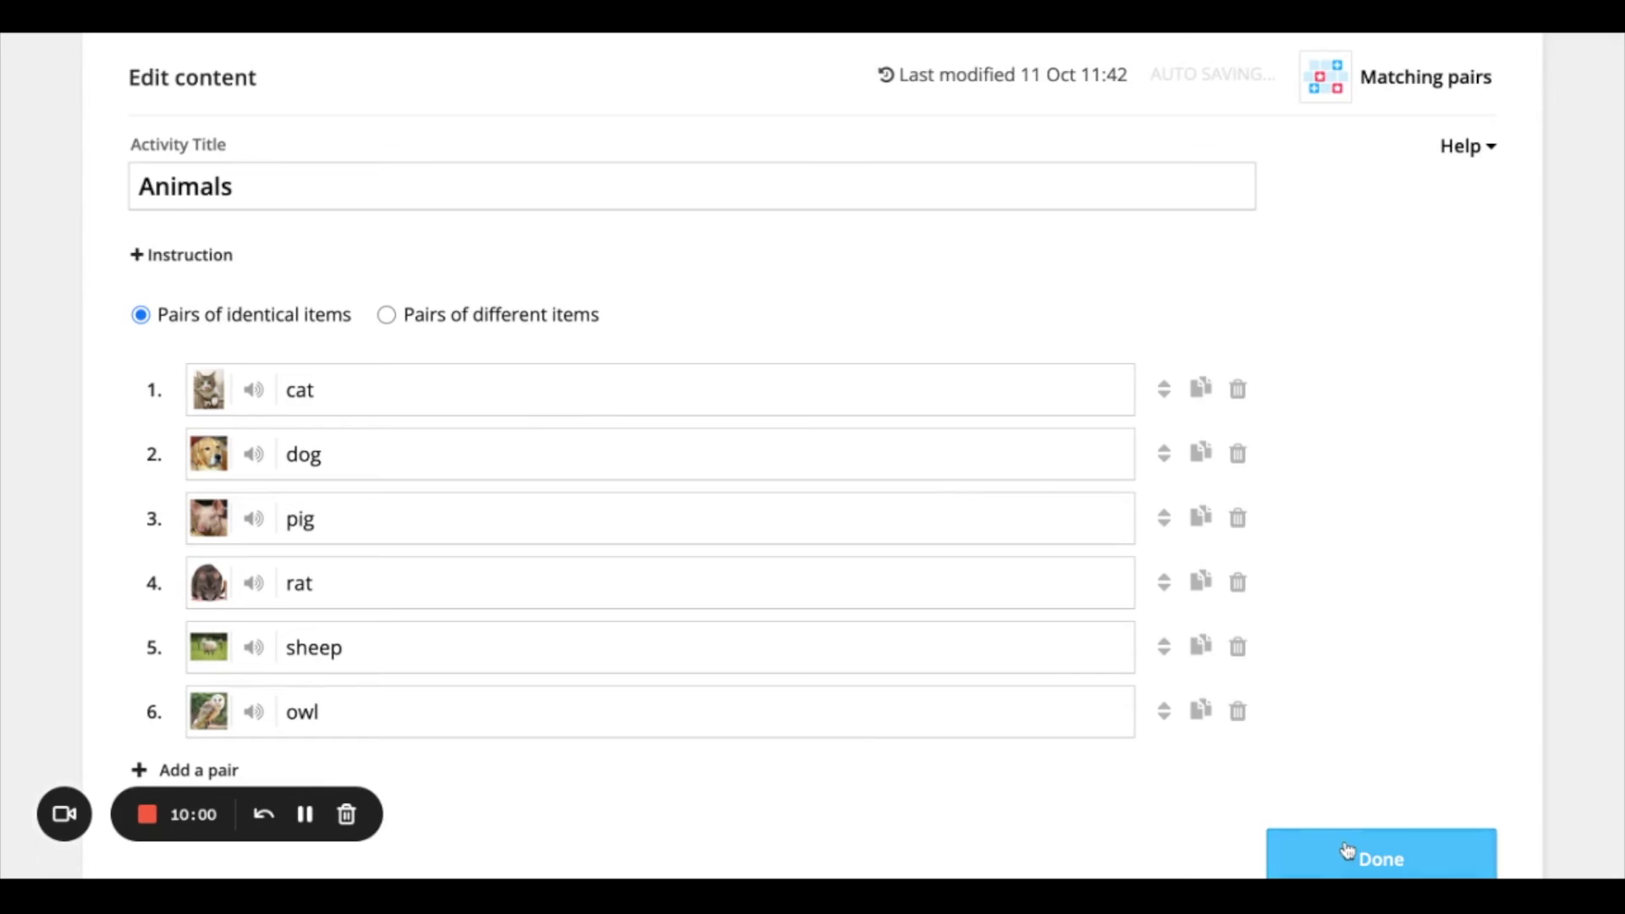
{"action": "left_click", "coordinate": [1346, 850]}
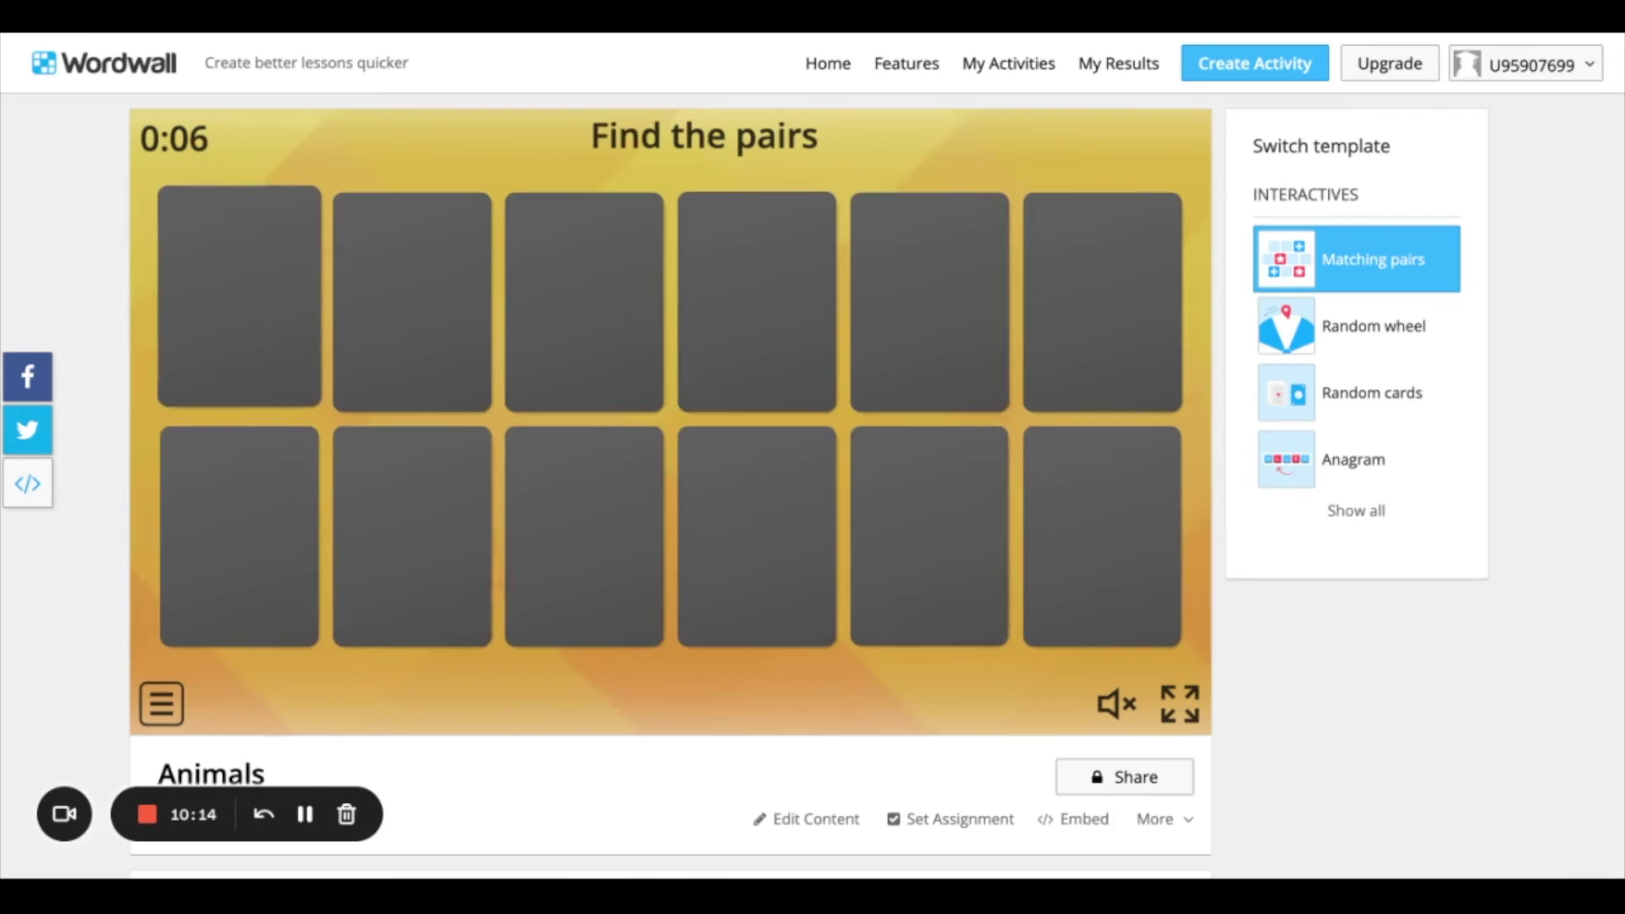
Flip the rat and owl tiles, then the second rat to complete the rat pair.
{"action": "left_click", "coordinate": [239, 302]}
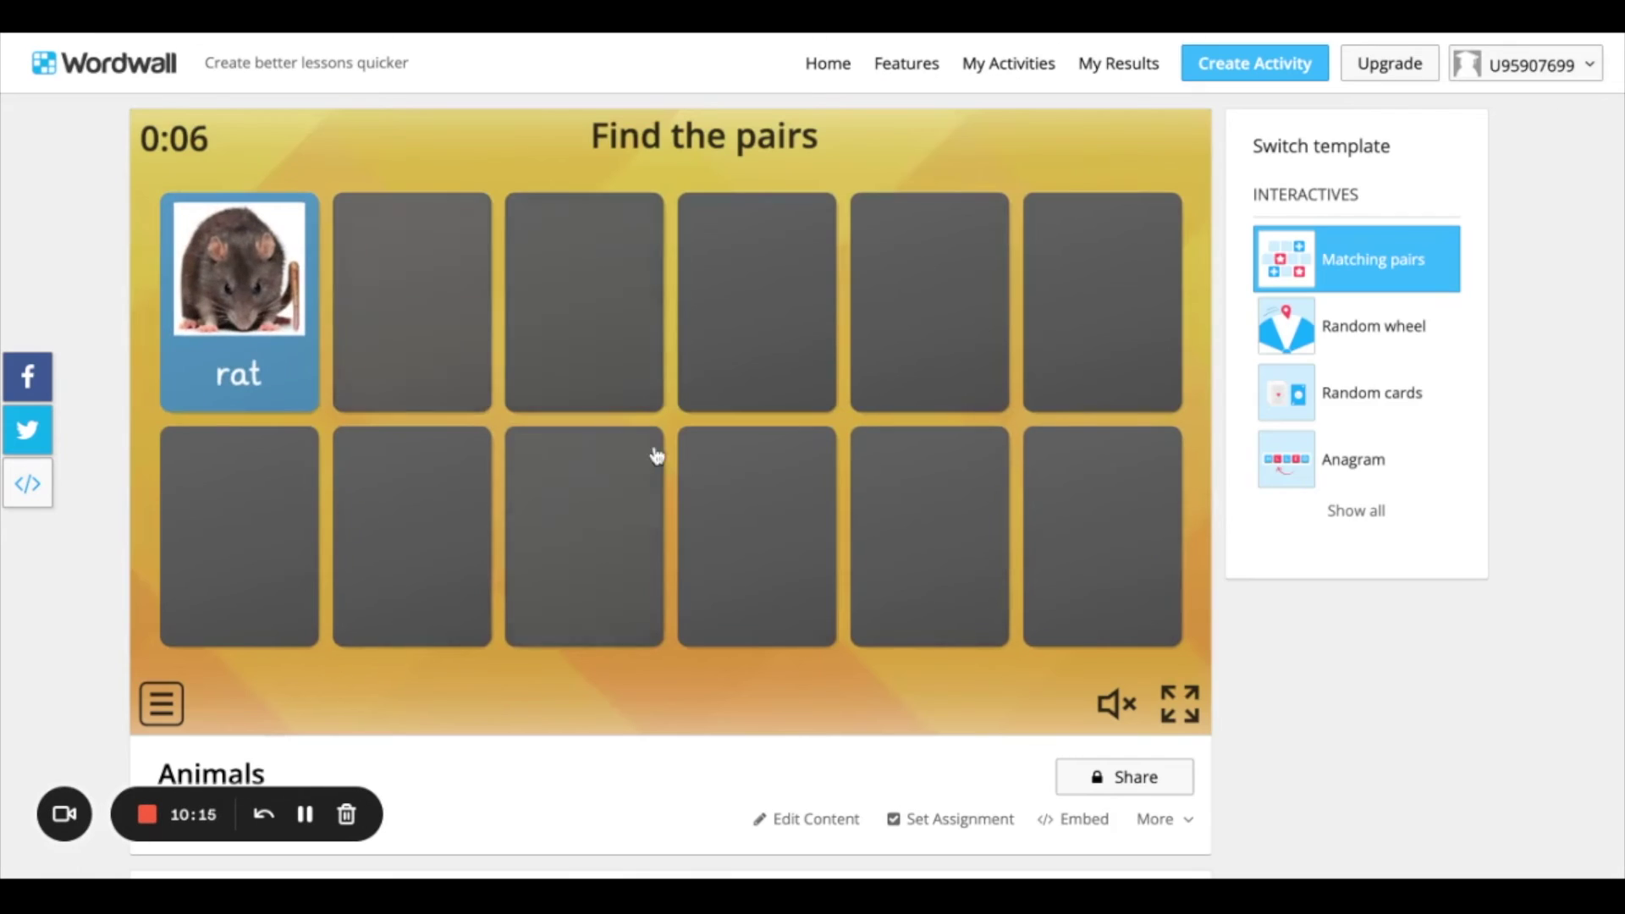
{"action": "left_click", "coordinate": [659, 457]}
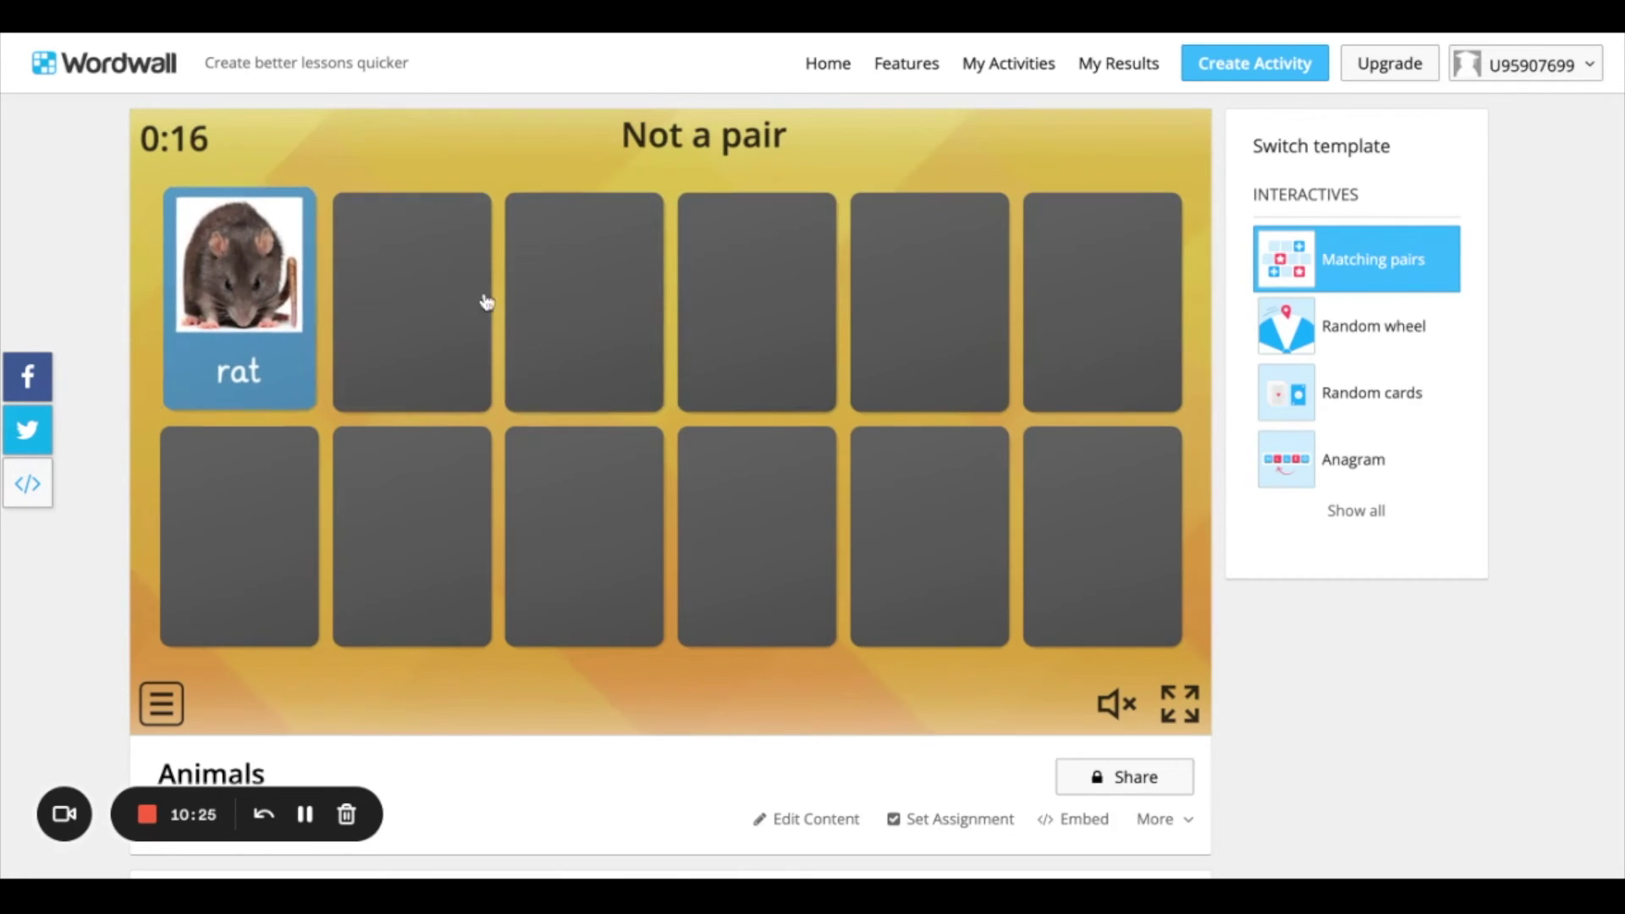
{"action": "left_click", "coordinate": [648, 309]}
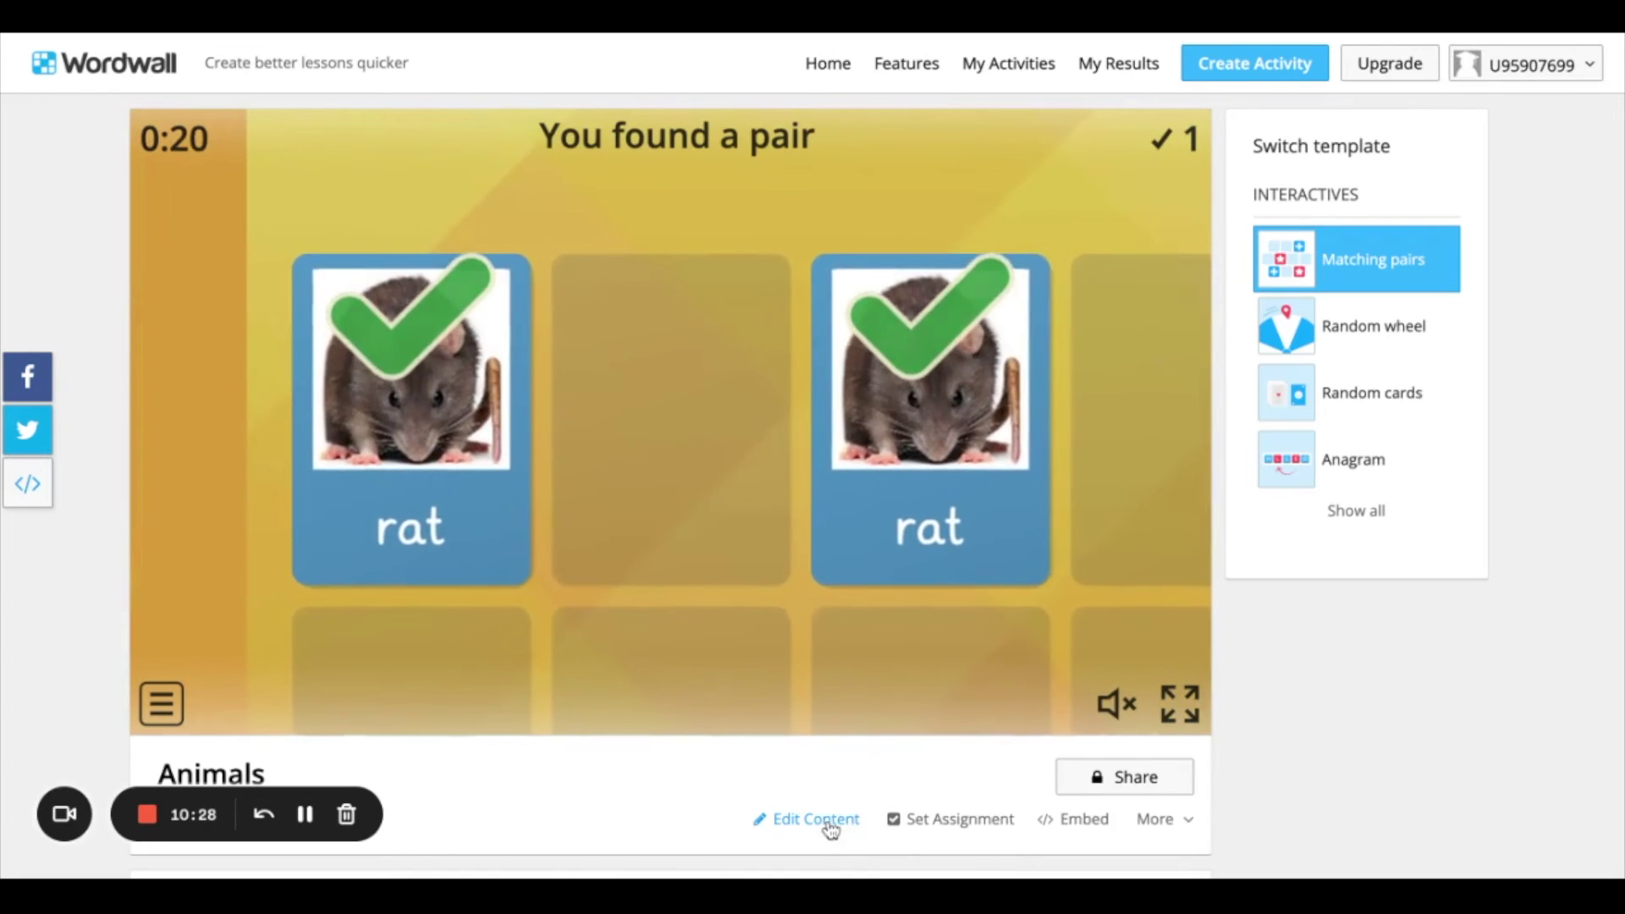
Return to the item editor and generate a spoken sound for the cat item.
{"action": "left_click", "coordinate": [821, 820]}
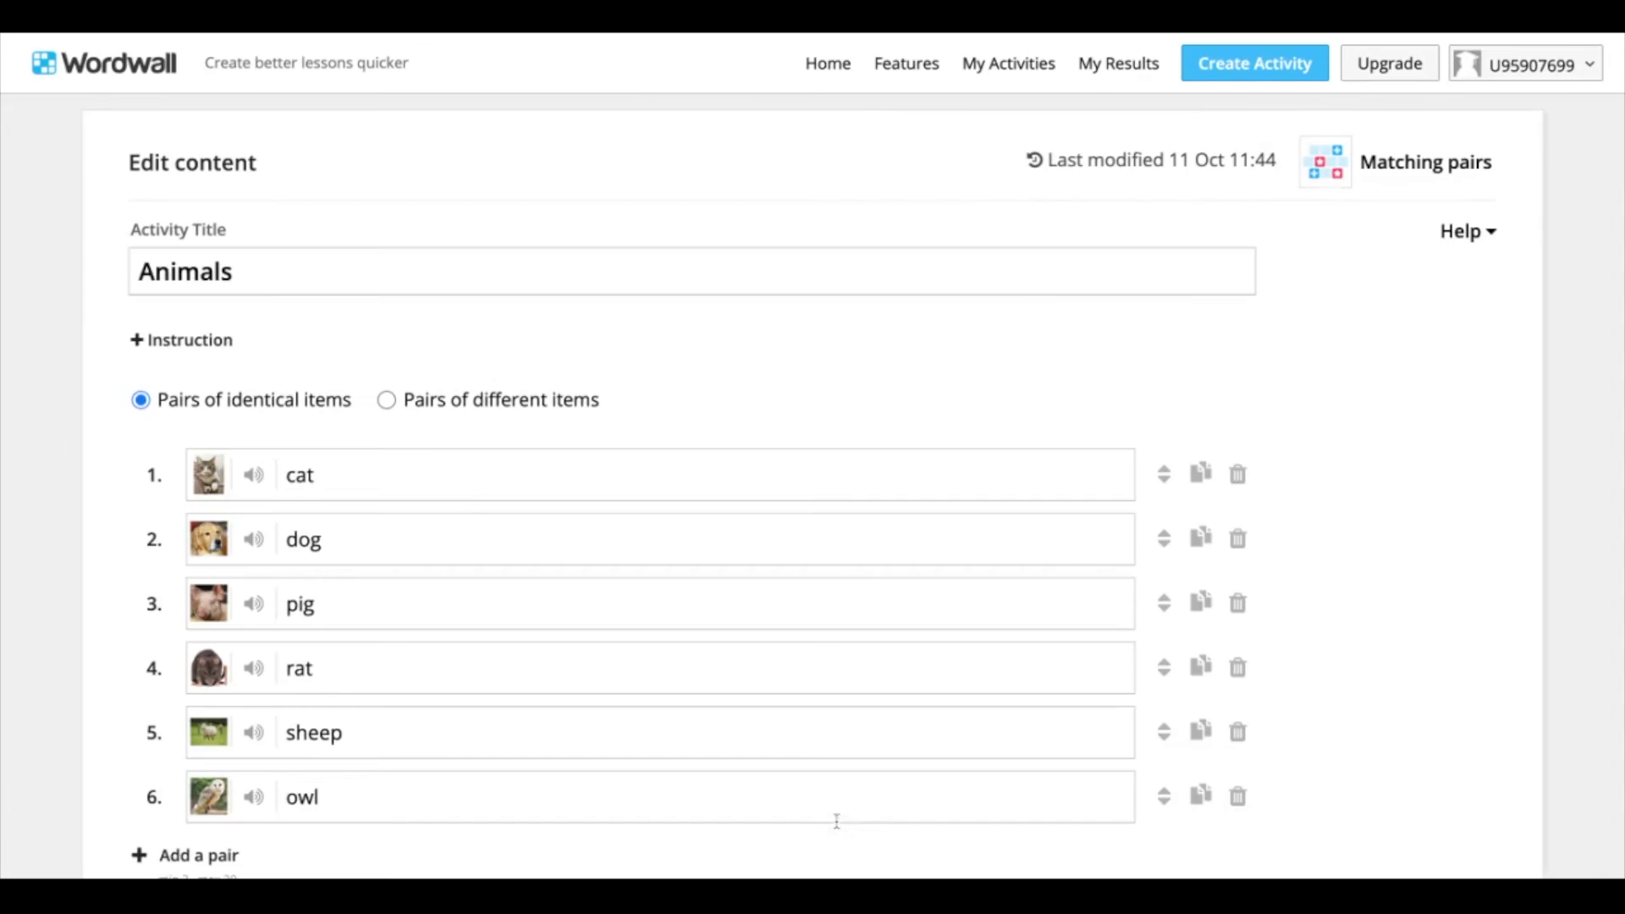
{"action": "left_click", "coordinate": [255, 479]}
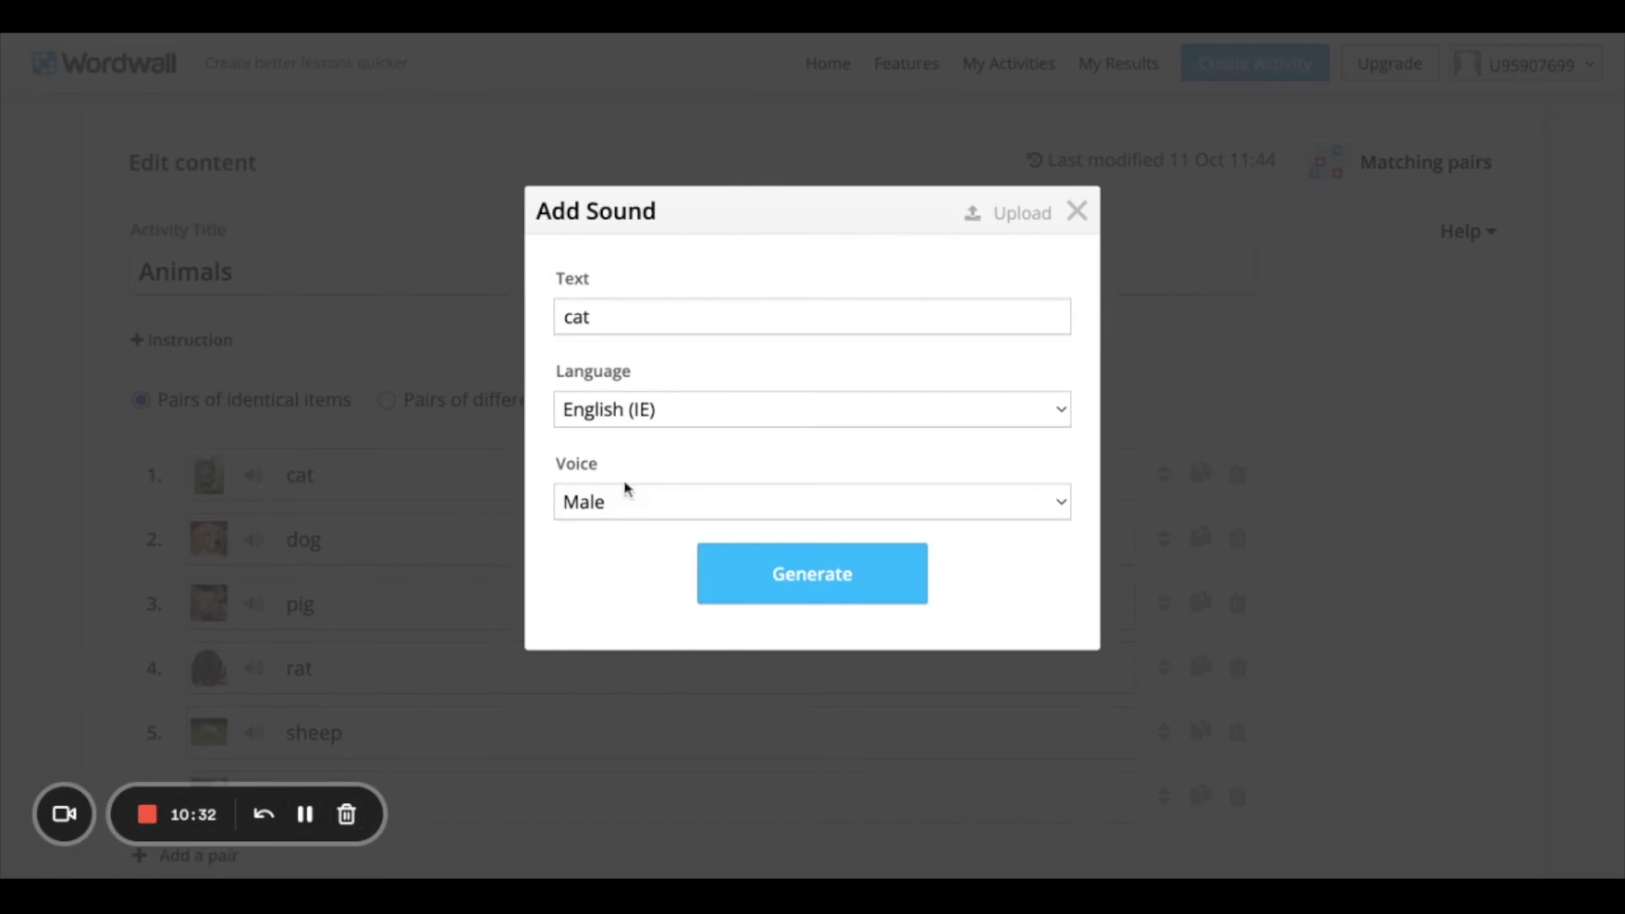
{"action": "left_click", "coordinate": [660, 506]}
{"action": "left_click", "coordinate": [761, 593]}
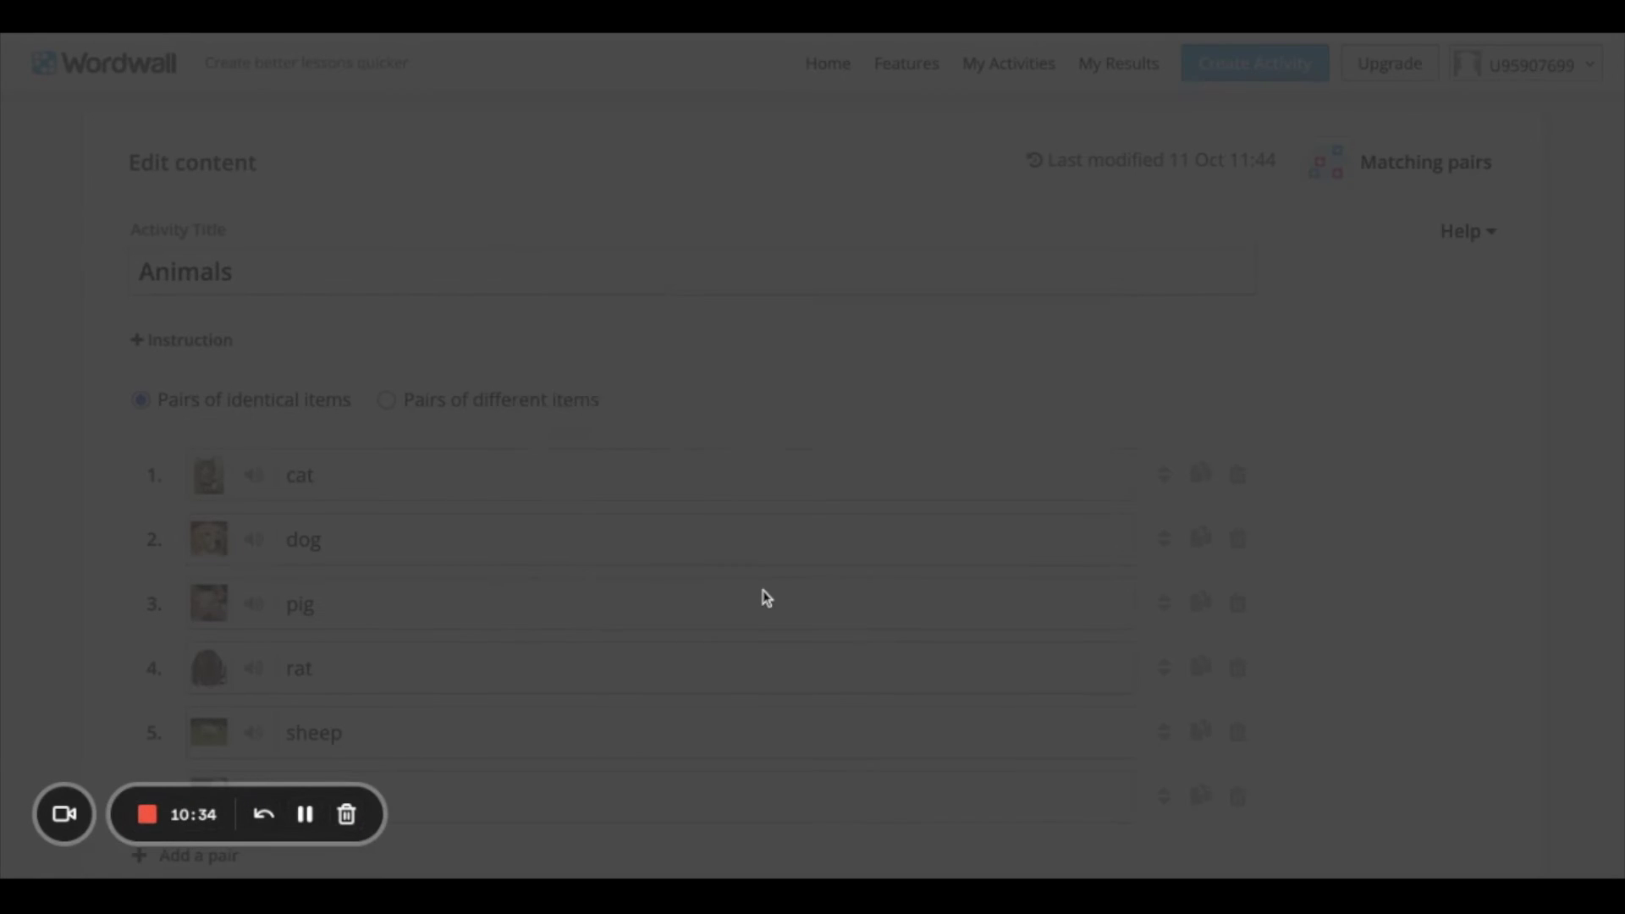
Keep cat's sound and start a voiced sound for the dog item.
{"action": "left_click", "coordinate": [926, 517]}
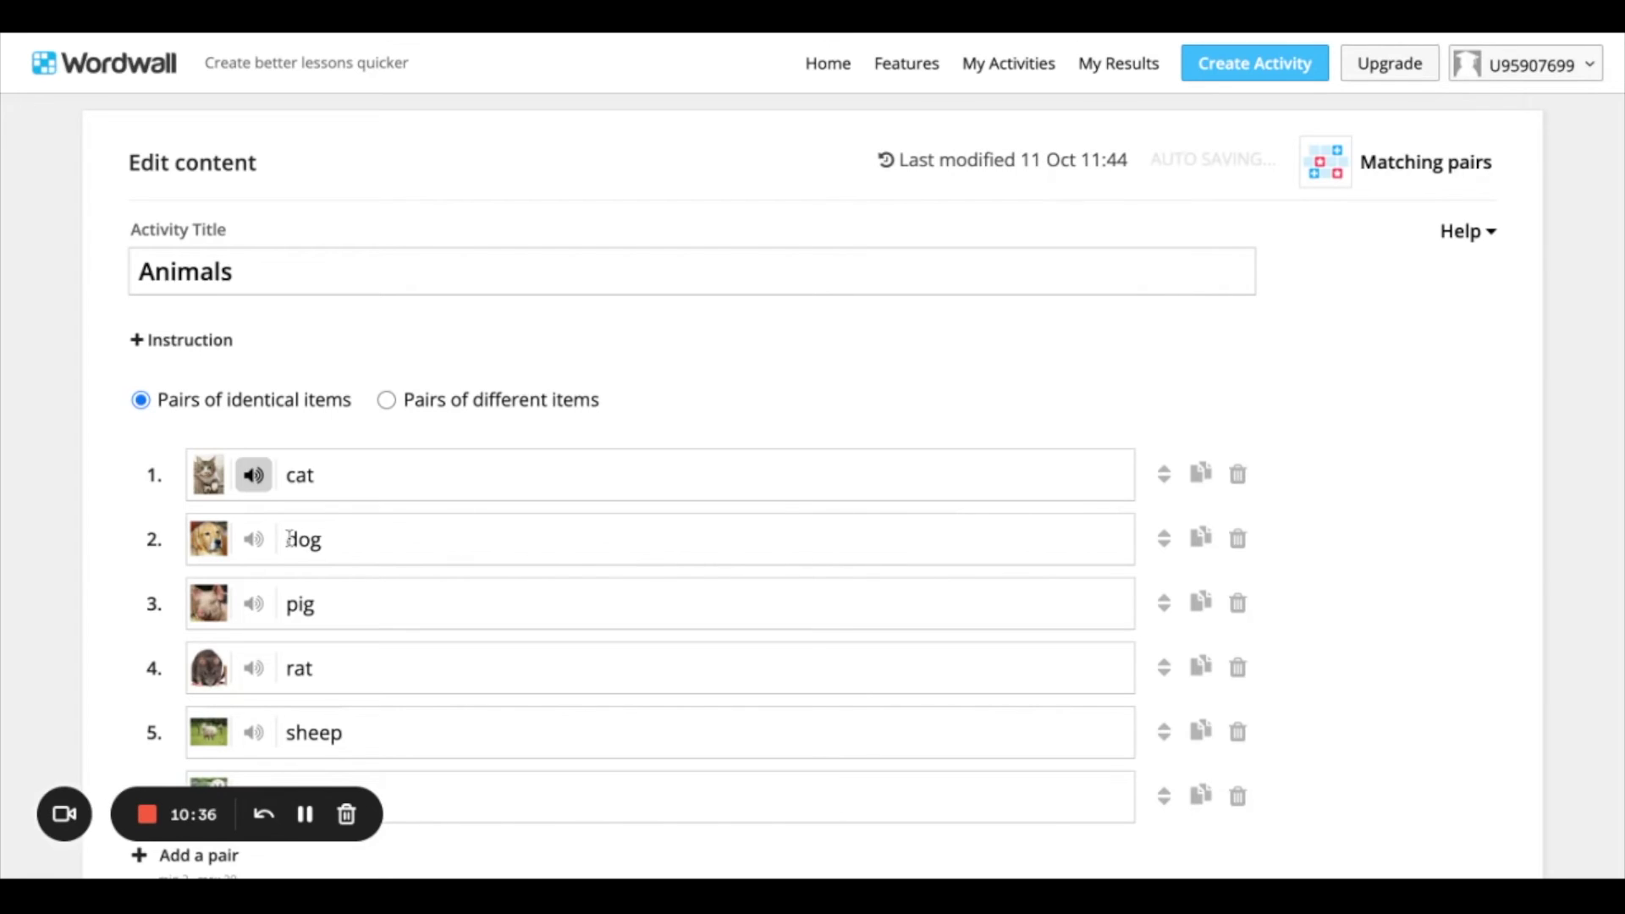
{"action": "left_click", "coordinate": [259, 544]}
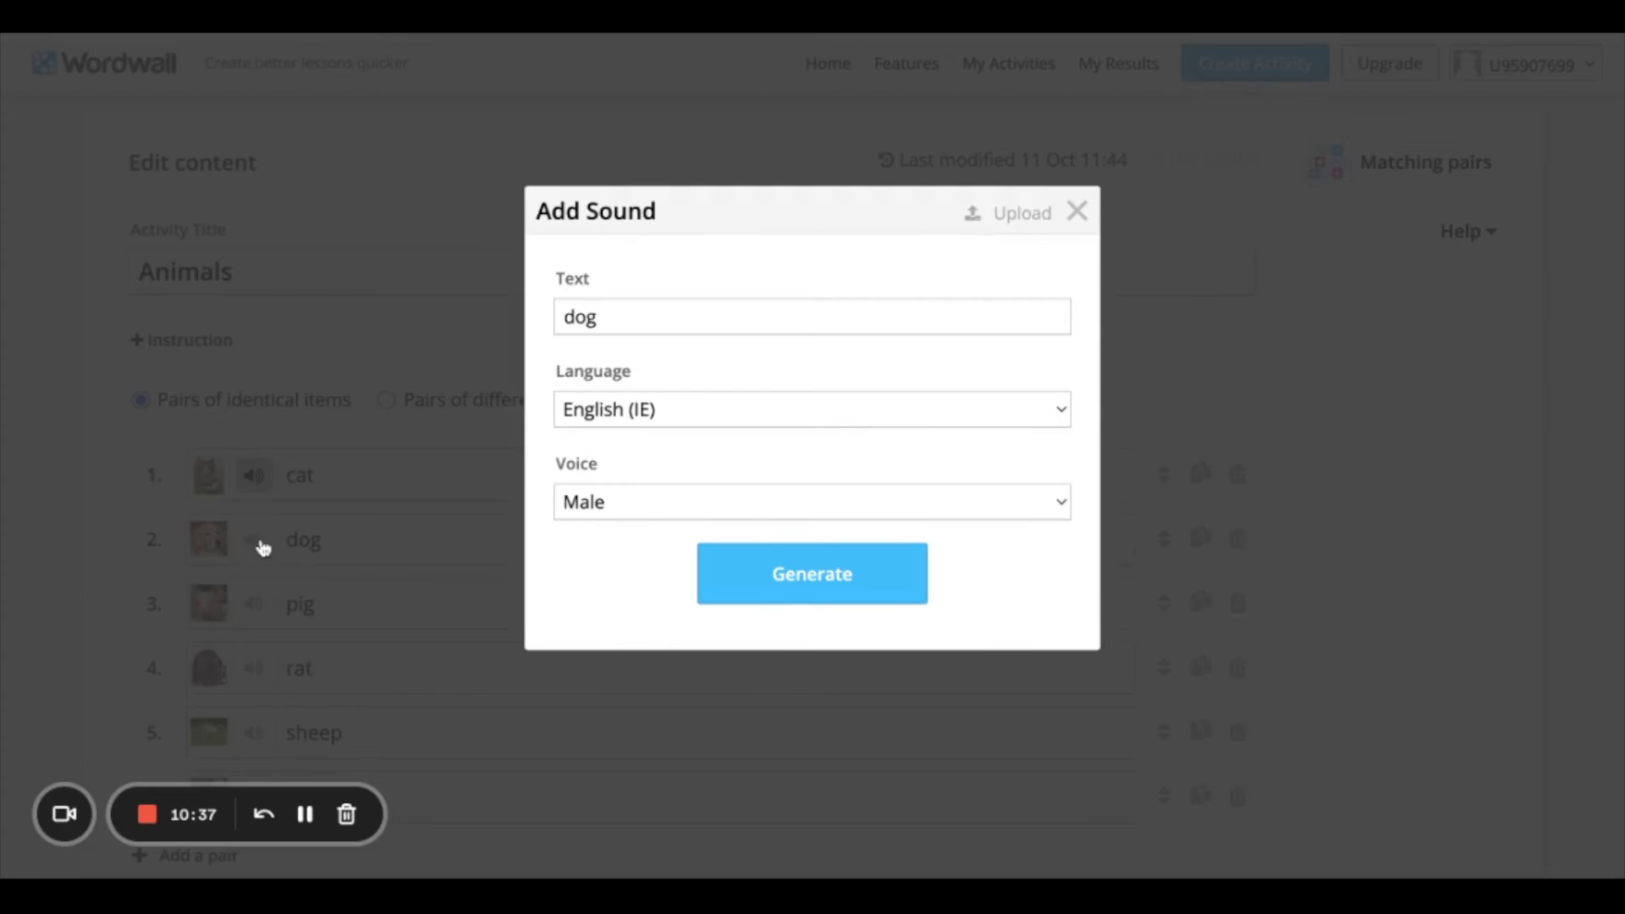
{"action": "left_click", "coordinate": [649, 514]}
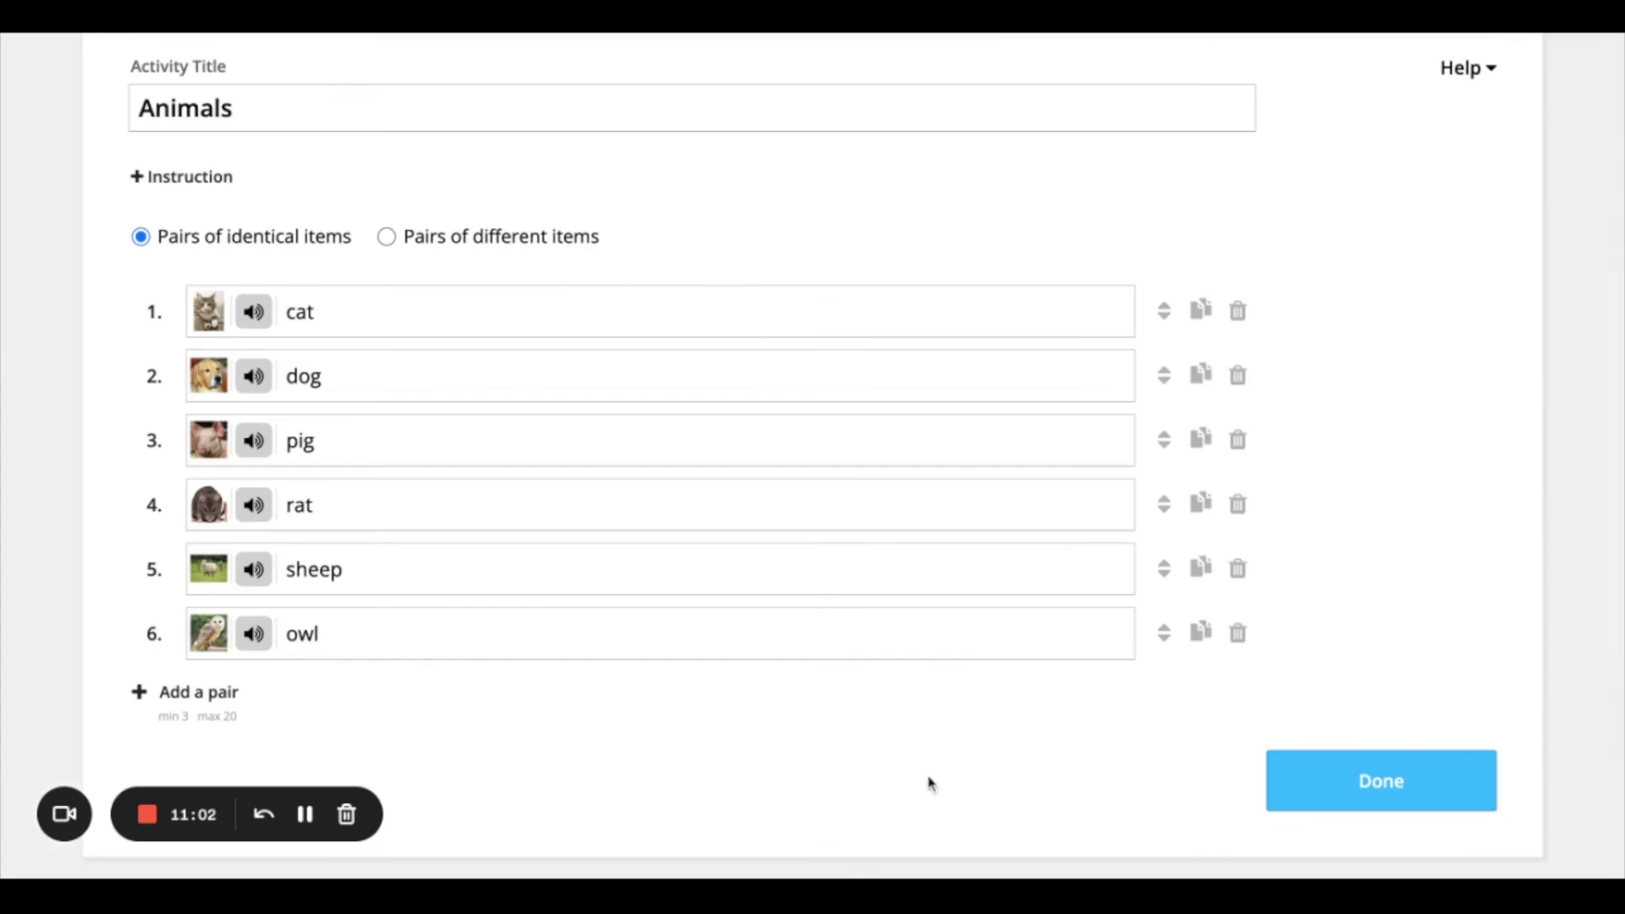
Save the Animals pairs, flip the sheep and pig cards, then reopen the activity for editing.
{"action": "left_click", "coordinate": [1309, 764]}
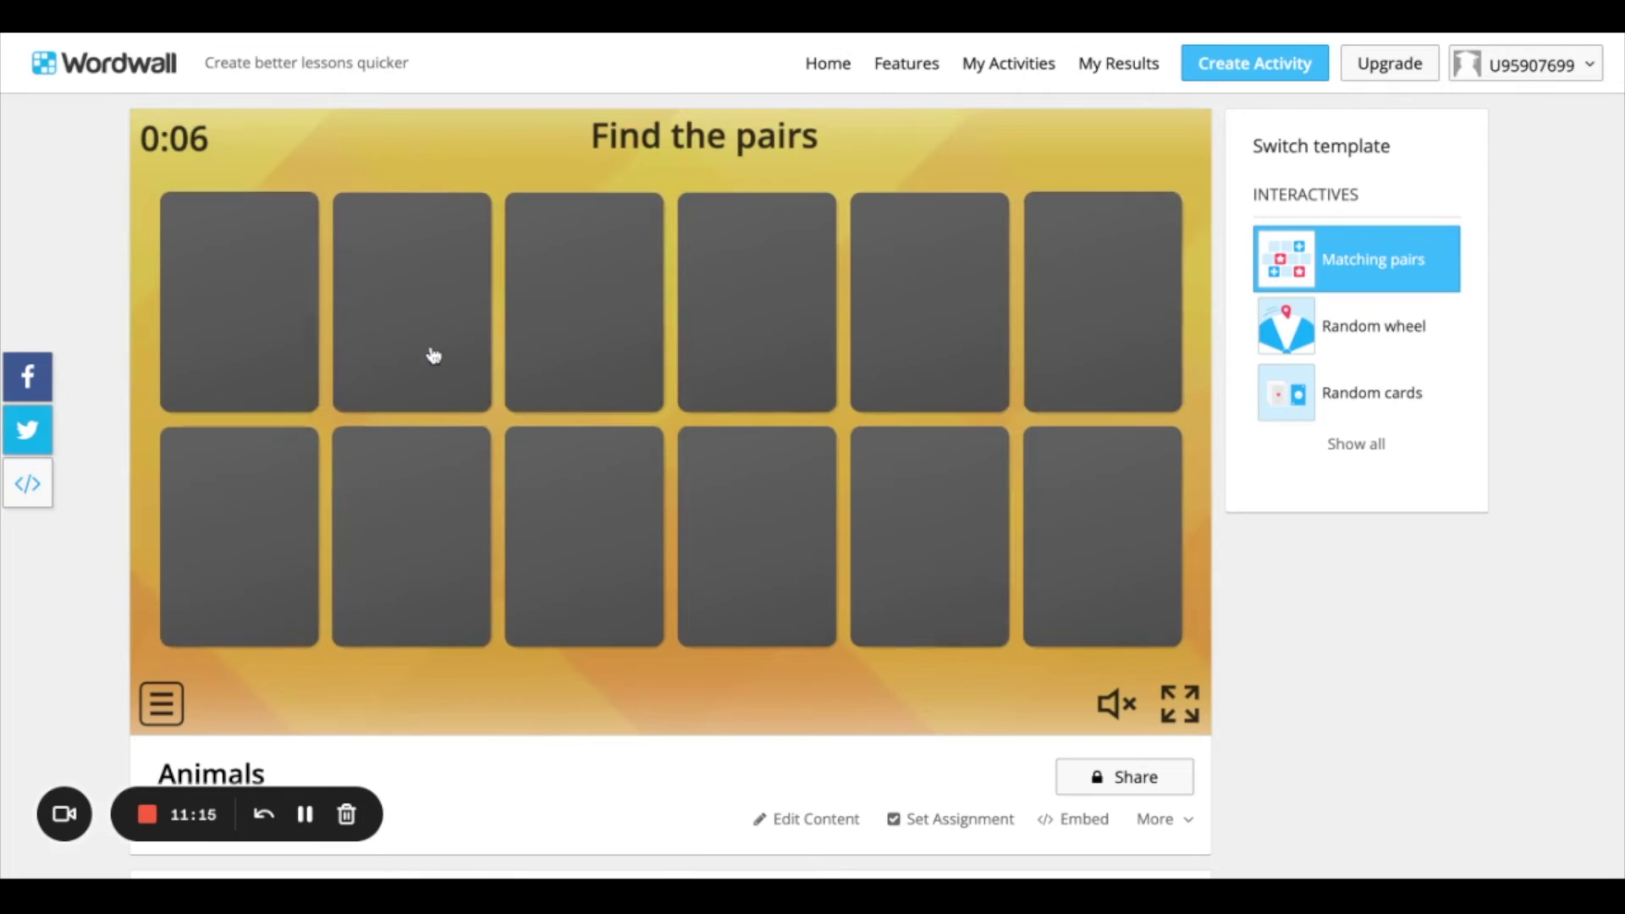
{"action": "left_click", "coordinate": [430, 351]}
{"action": "left_click", "coordinate": [780, 505]}
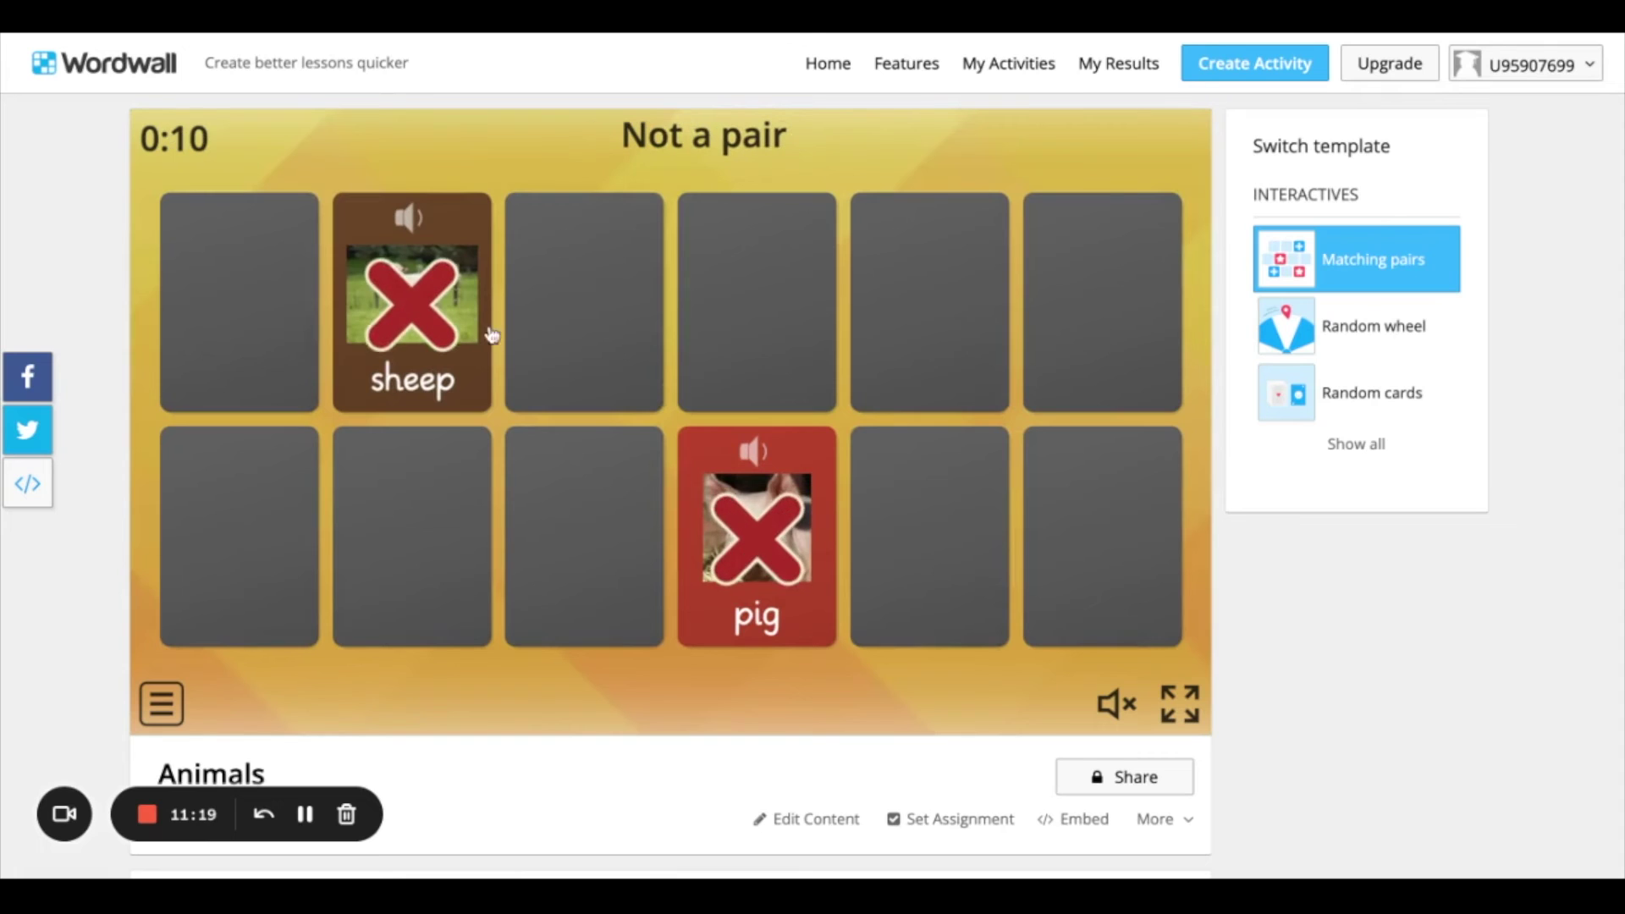
{"action": "left_click", "coordinate": [815, 820]}
Switch Animals to pairs of different items, moving the cat word to the second field, and save.
{"action": "left_click", "coordinate": [432, 403]}
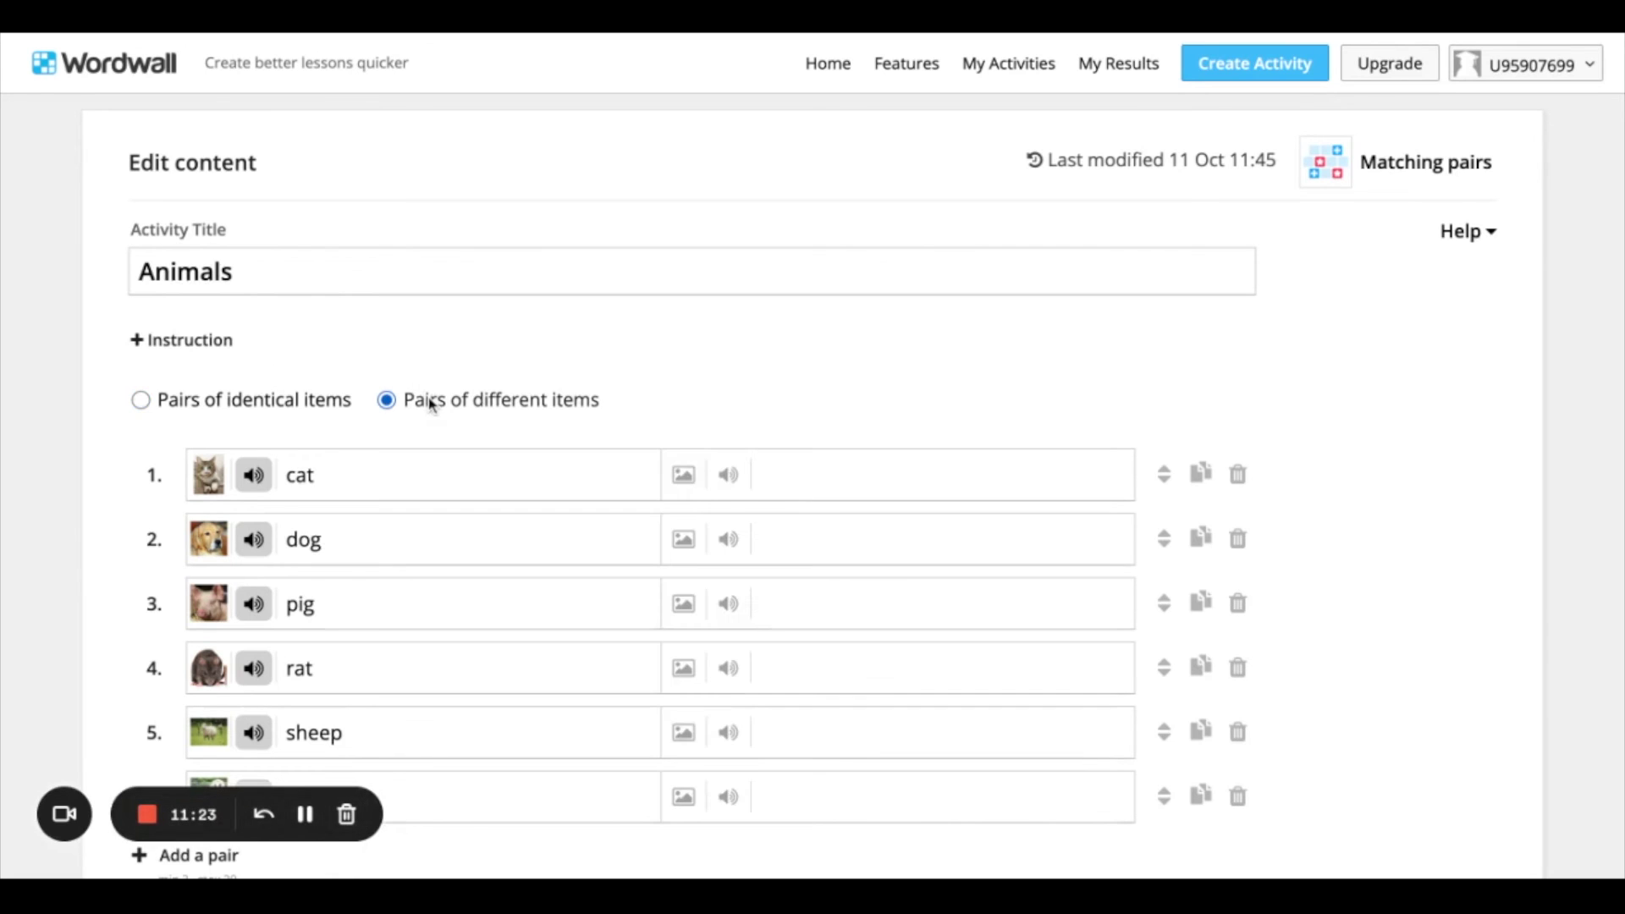
{"action": "left_click", "coordinate": [392, 477]}
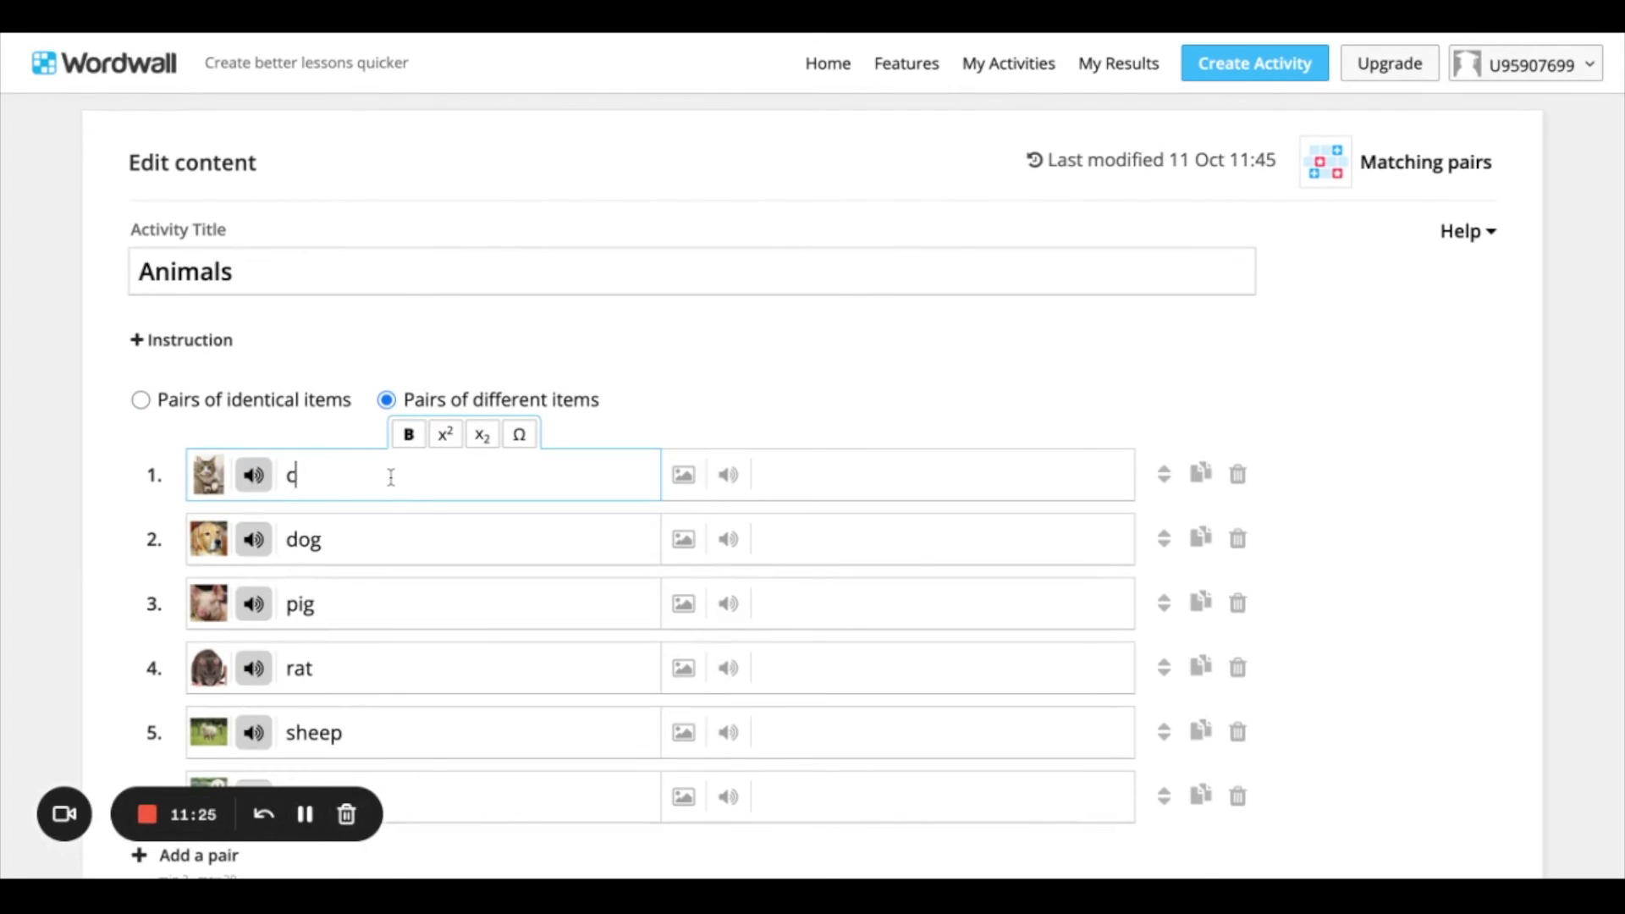
{"action": "left_click", "coordinate": [835, 475]}
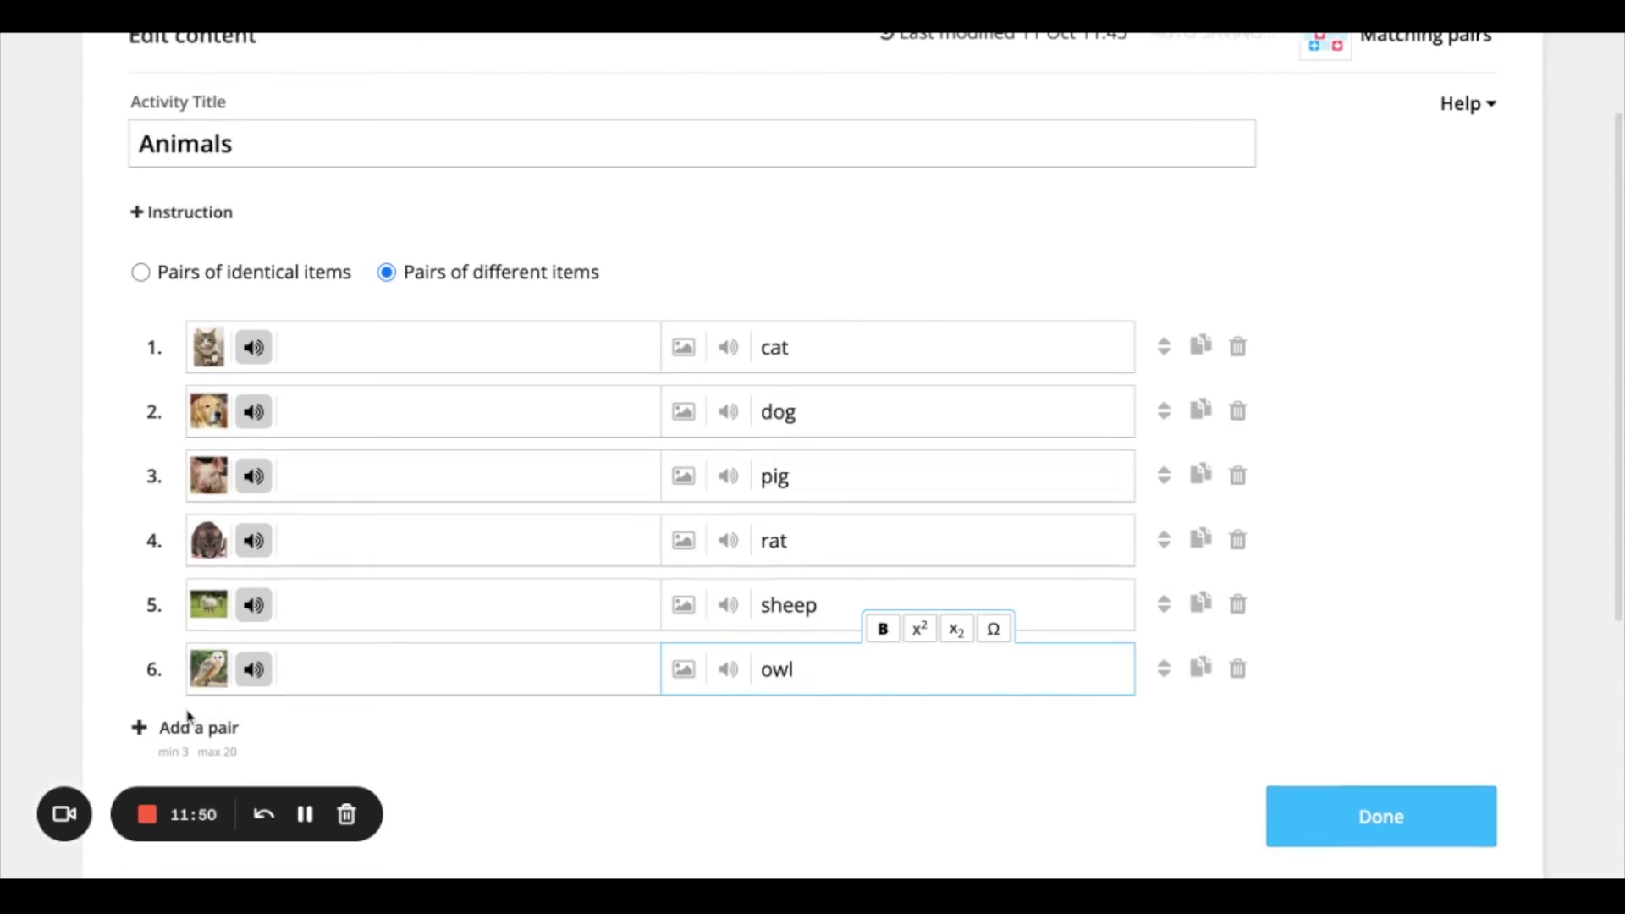
{"action": "left_click", "coordinate": [1354, 814]}
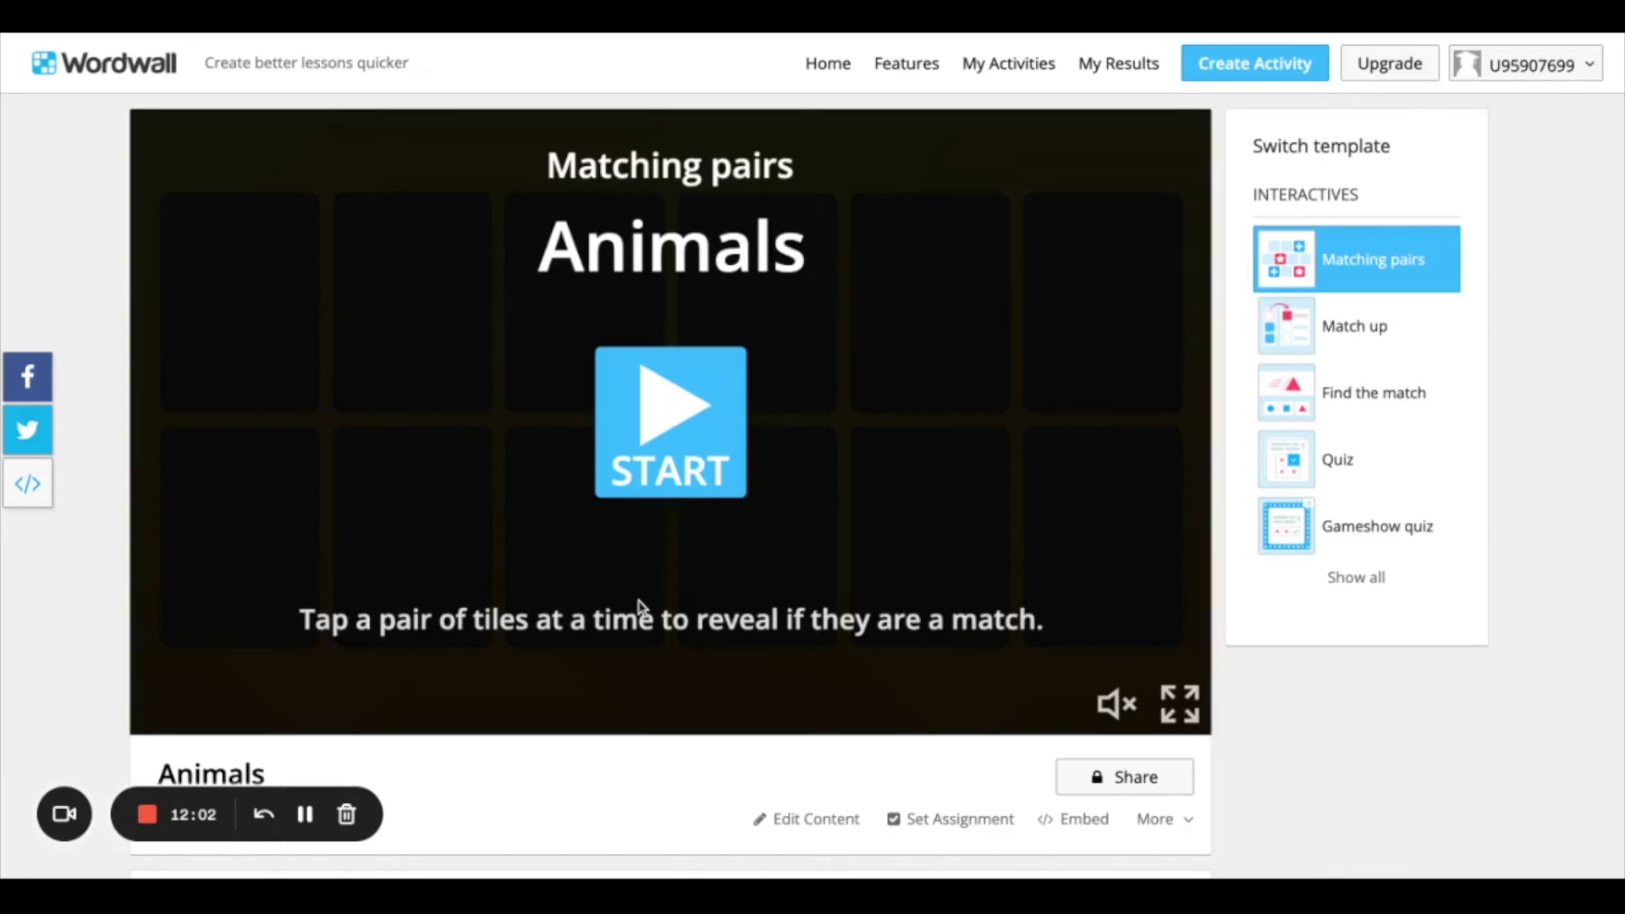
Start the game, reveal owl, then match the cat word with the cat photo.
{"action": "left_click", "coordinate": [642, 460]}
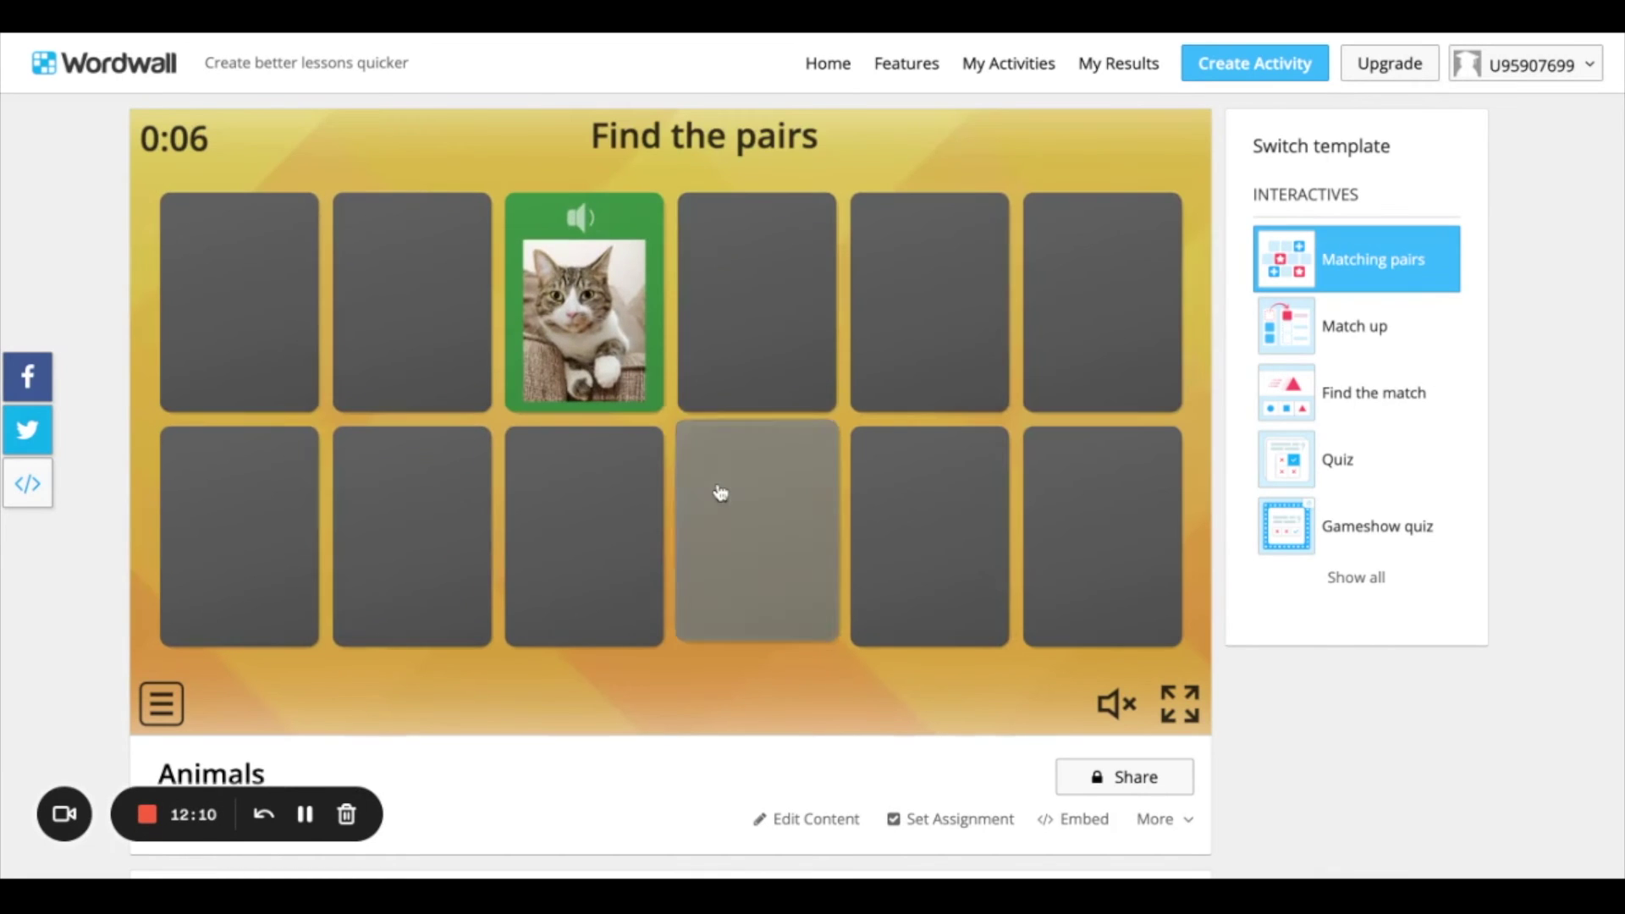
{"action": "left_click", "coordinate": [720, 485]}
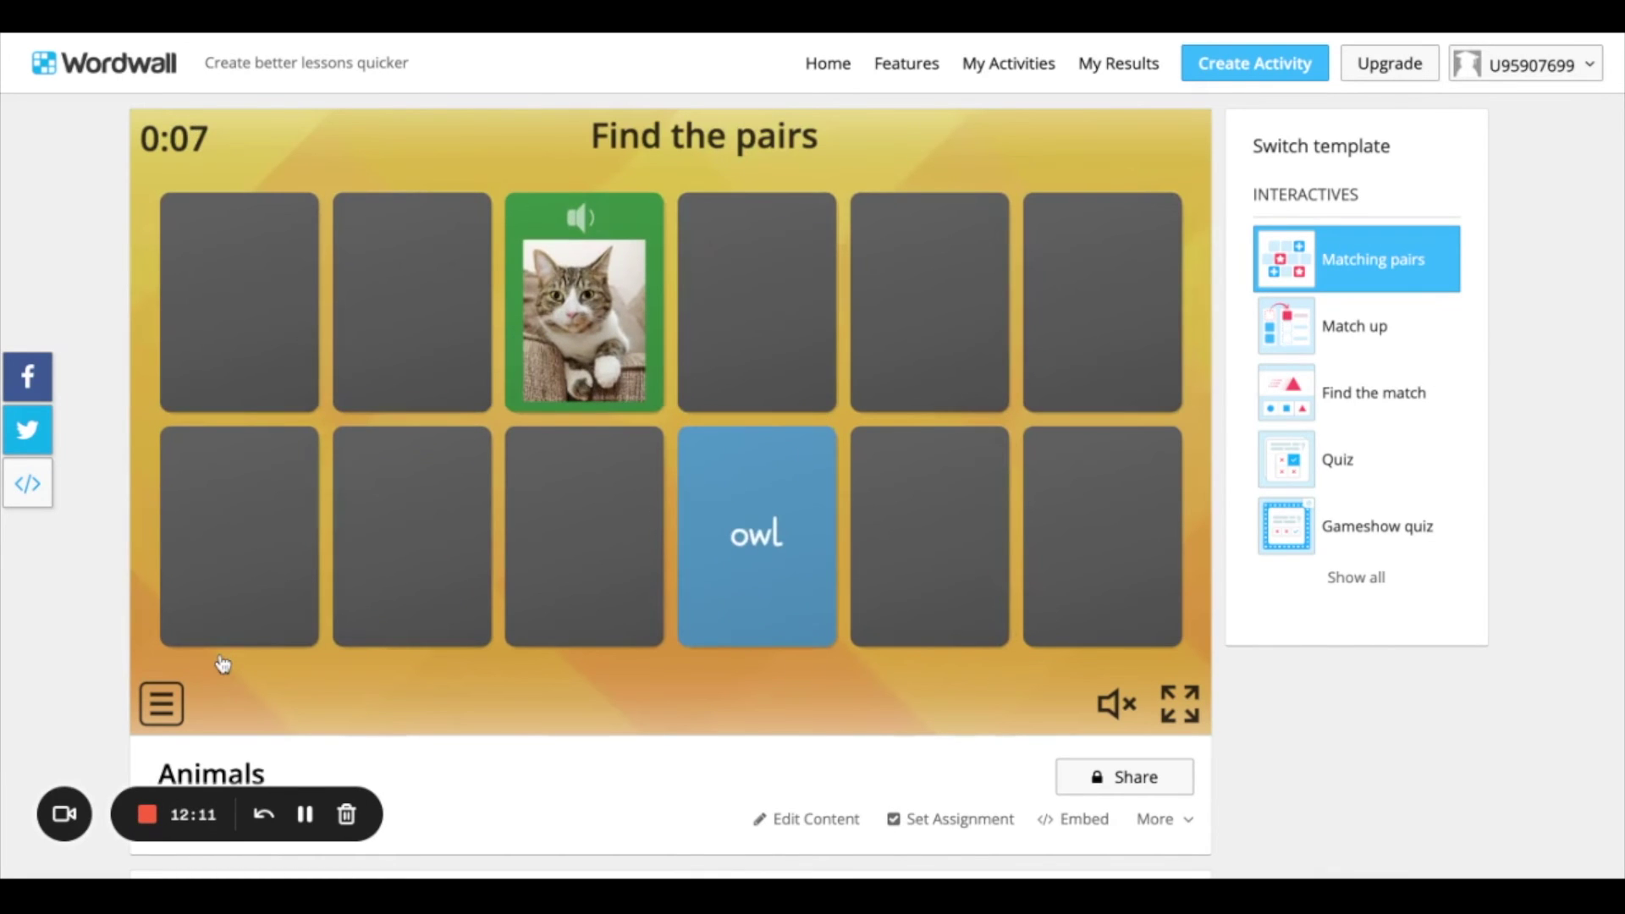
{"action": "left_click", "coordinate": [417, 327]}
{"action": "left_click", "coordinate": [598, 322]}
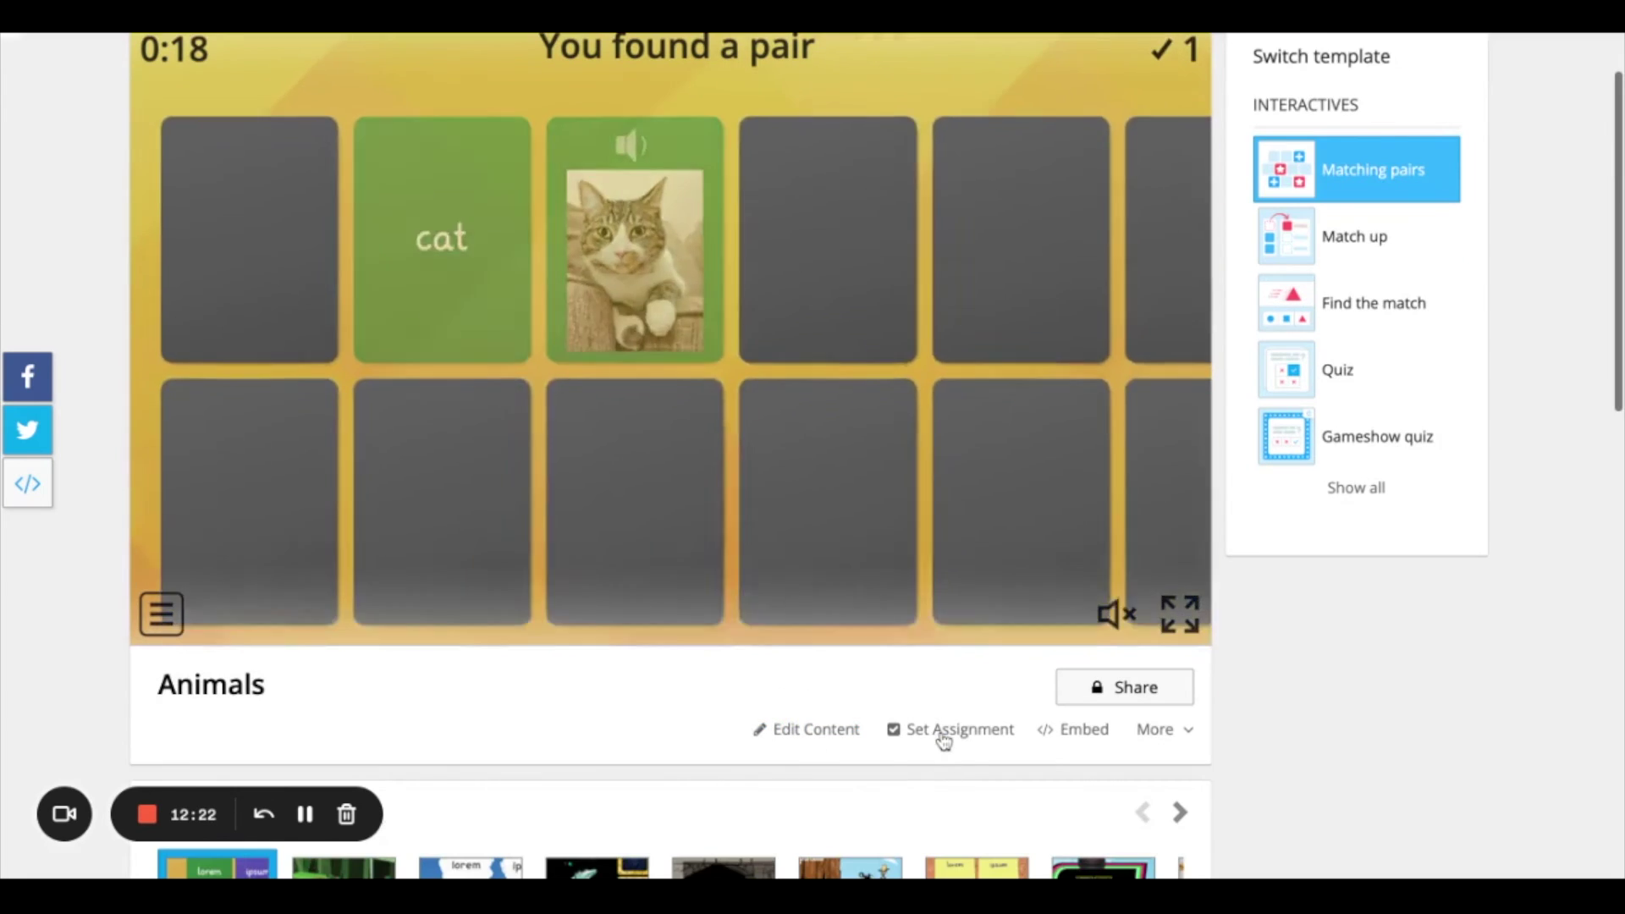
{"action": "left_click", "coordinate": [942, 738]}
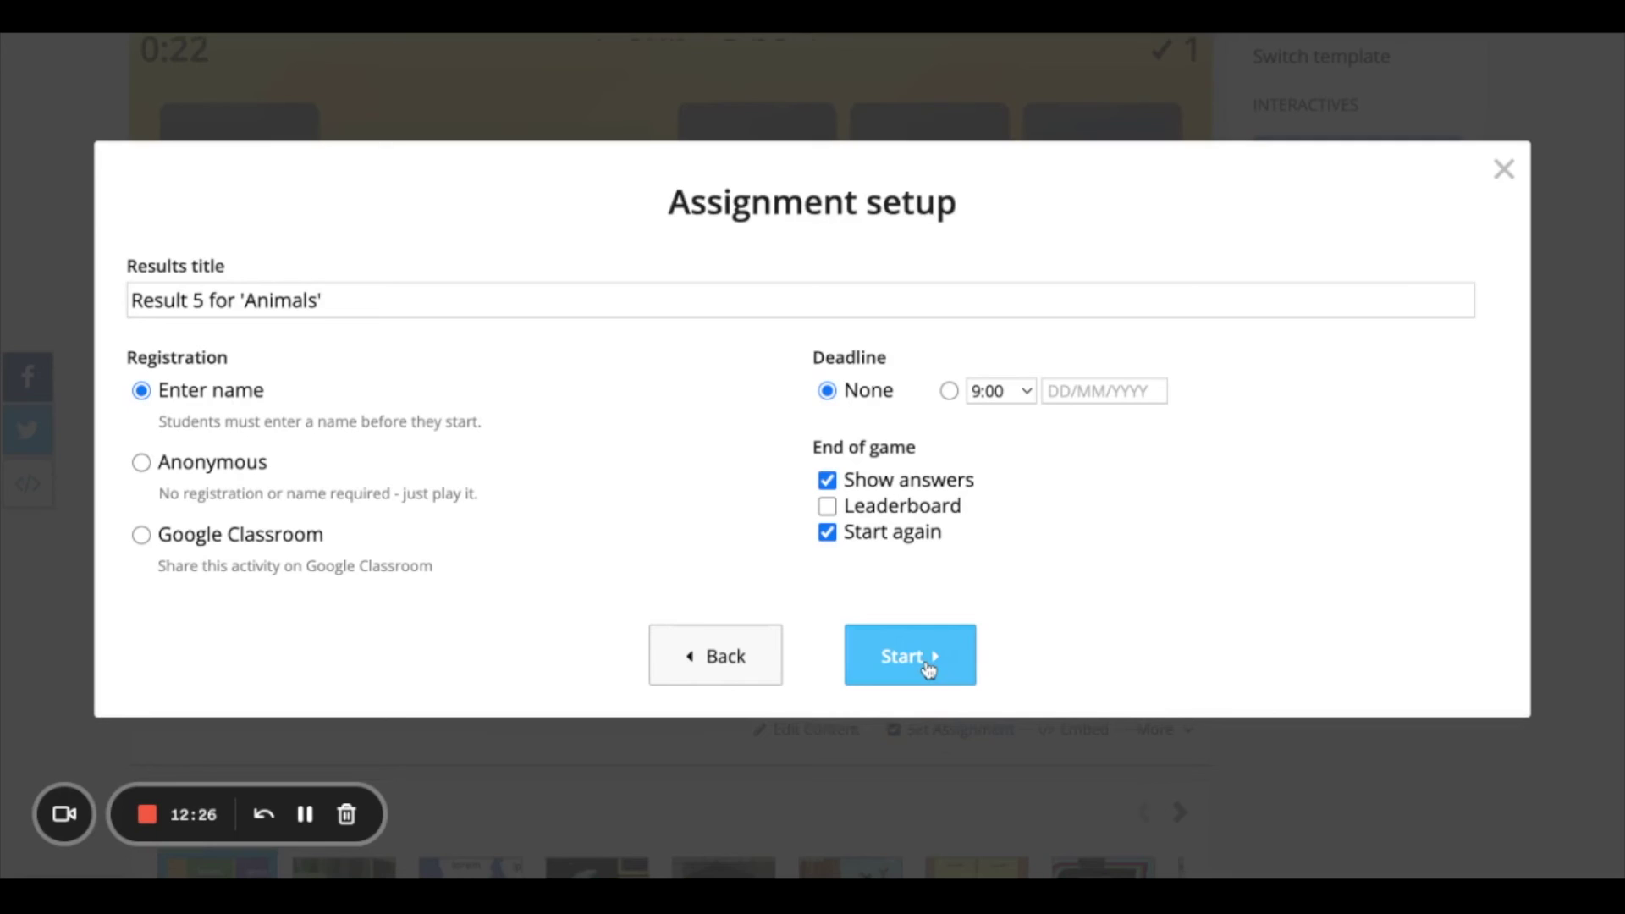
Create the Animals assignment with default settings, copy its student link, and display its QR code.
{"action": "left_click", "coordinate": [929, 669]}
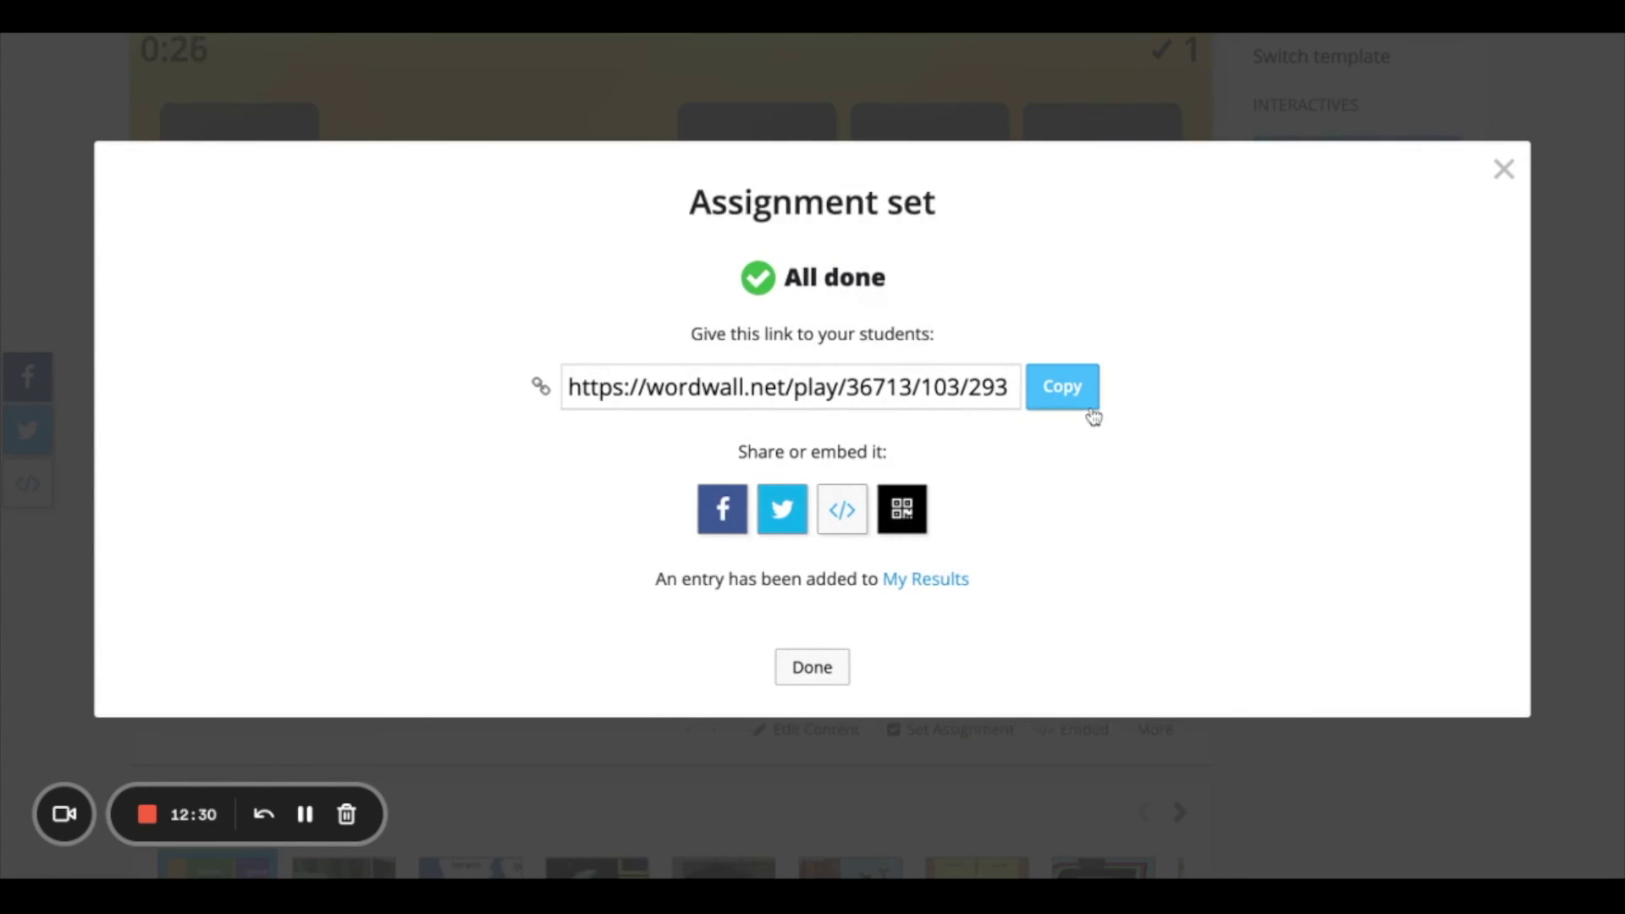
{"action": "left_click", "coordinate": [1092, 408]}
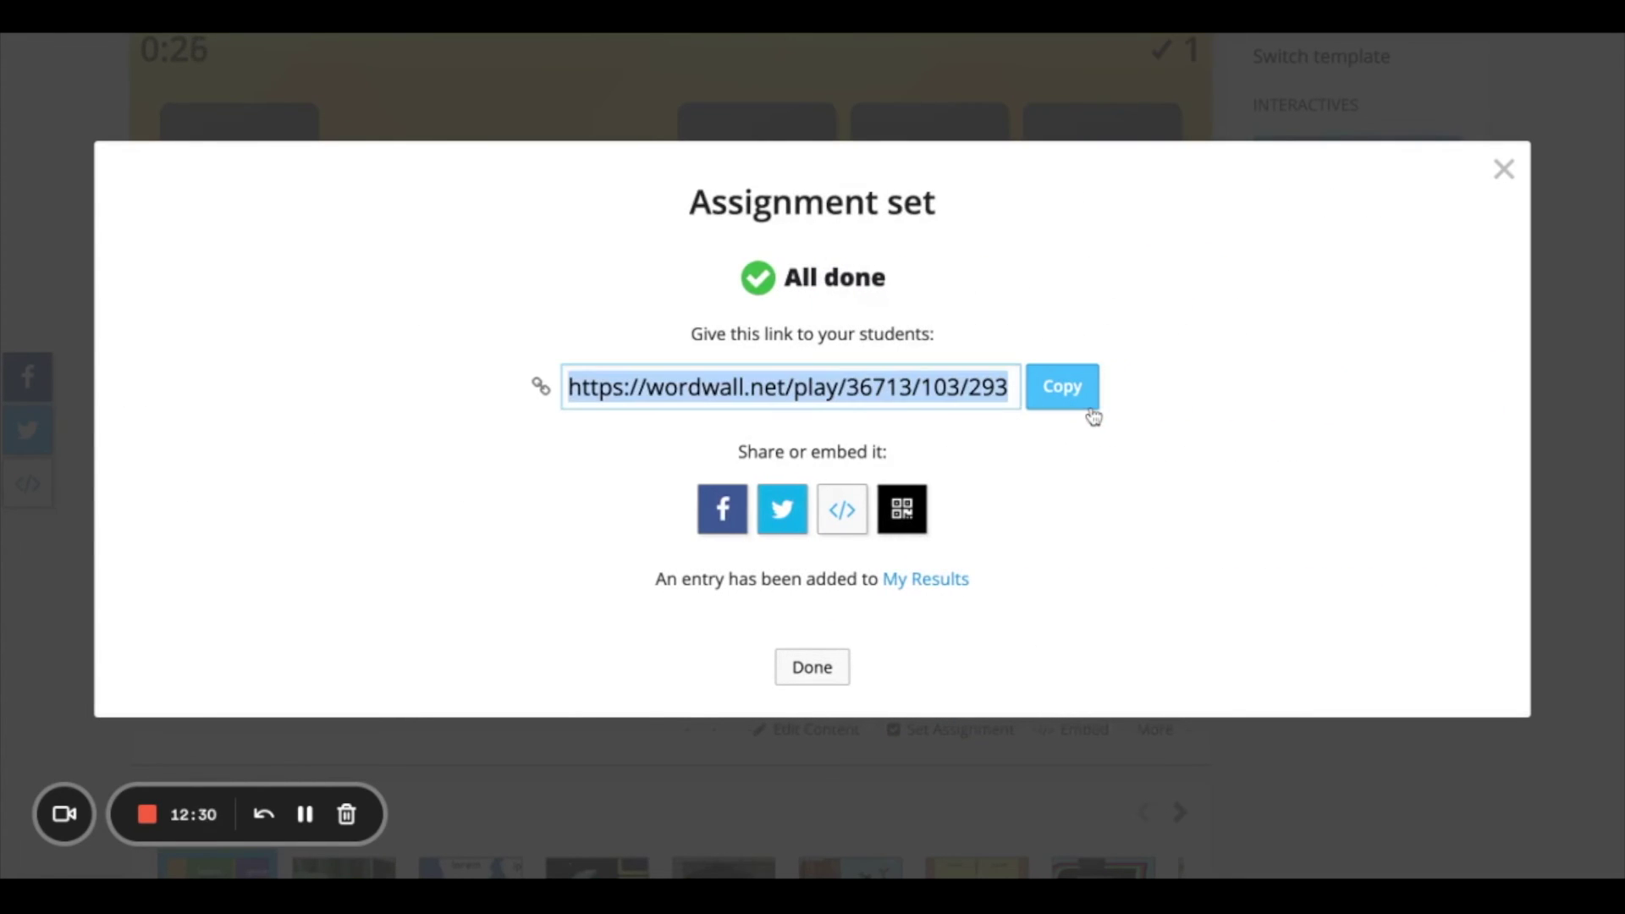
{"action": "left_click", "coordinate": [904, 525]}
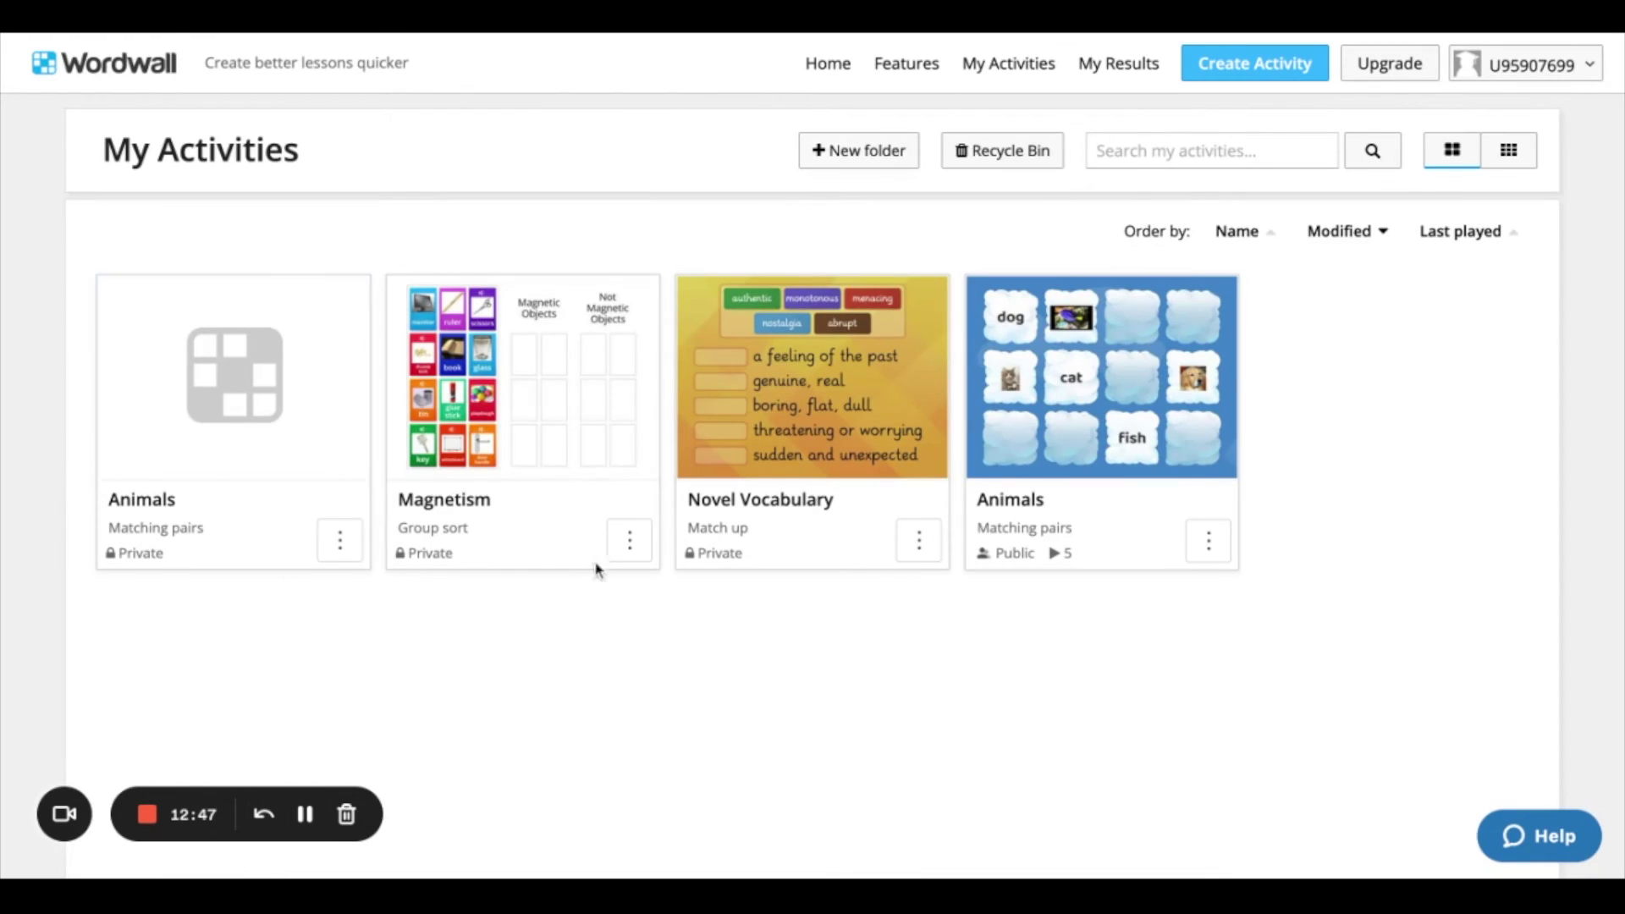
Open the Magnetism card's options, then scroll to the footer and open the Community collection.
{"action": "left_click", "coordinate": [630, 541]}
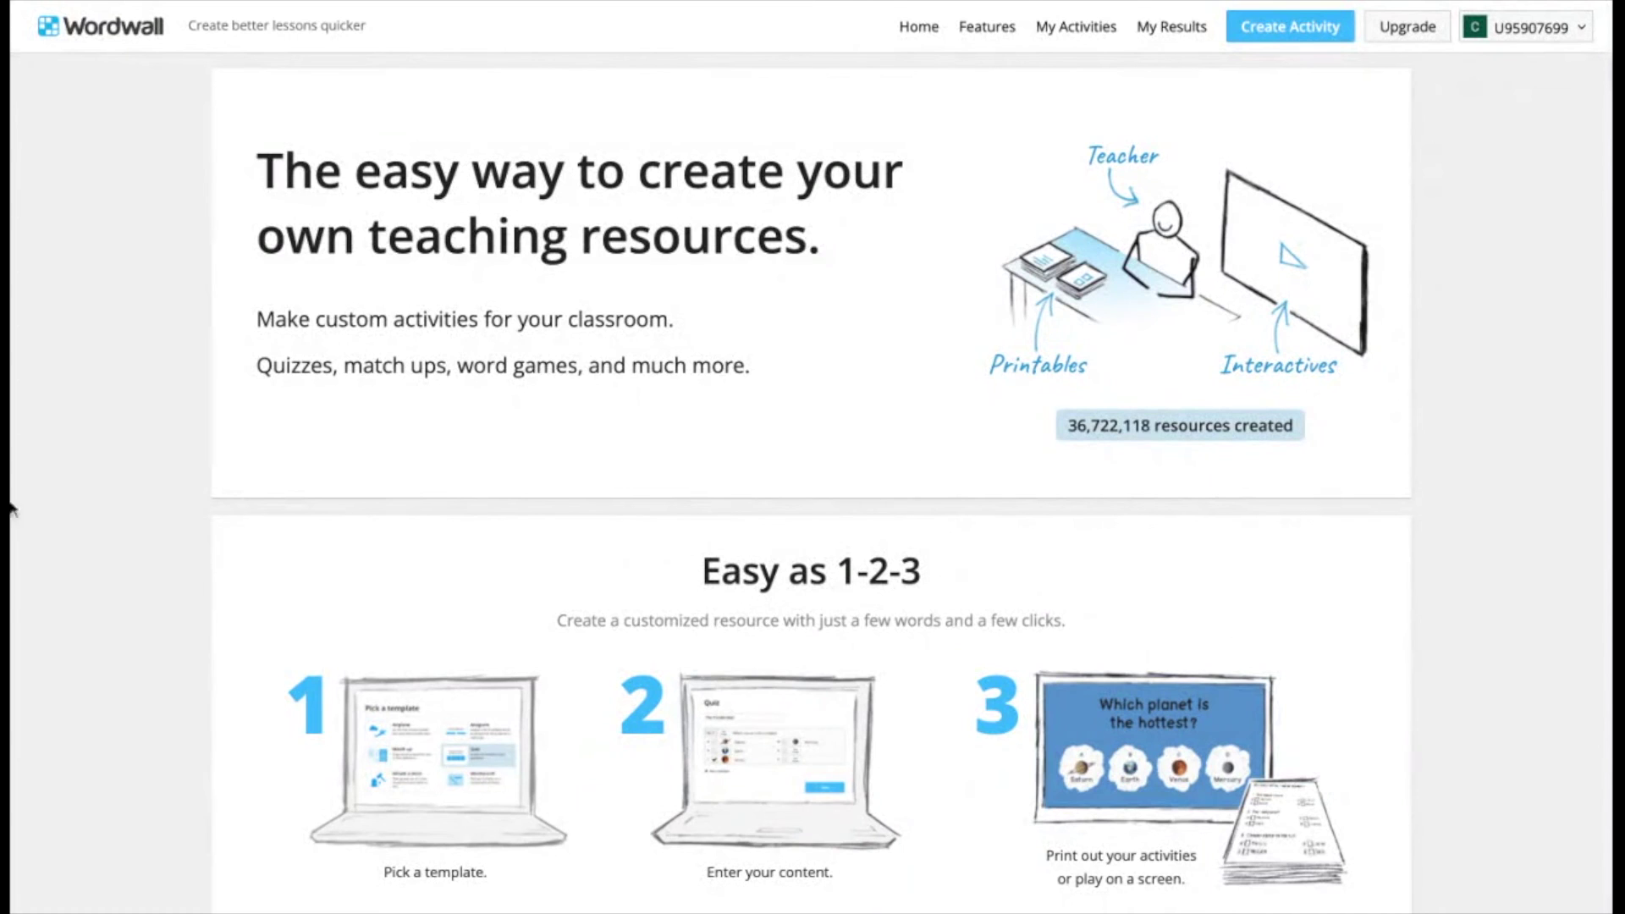
{"action": "scroll", "coordinate": [113, 690], "scroll_direction": "down", "scroll_amount": 10}
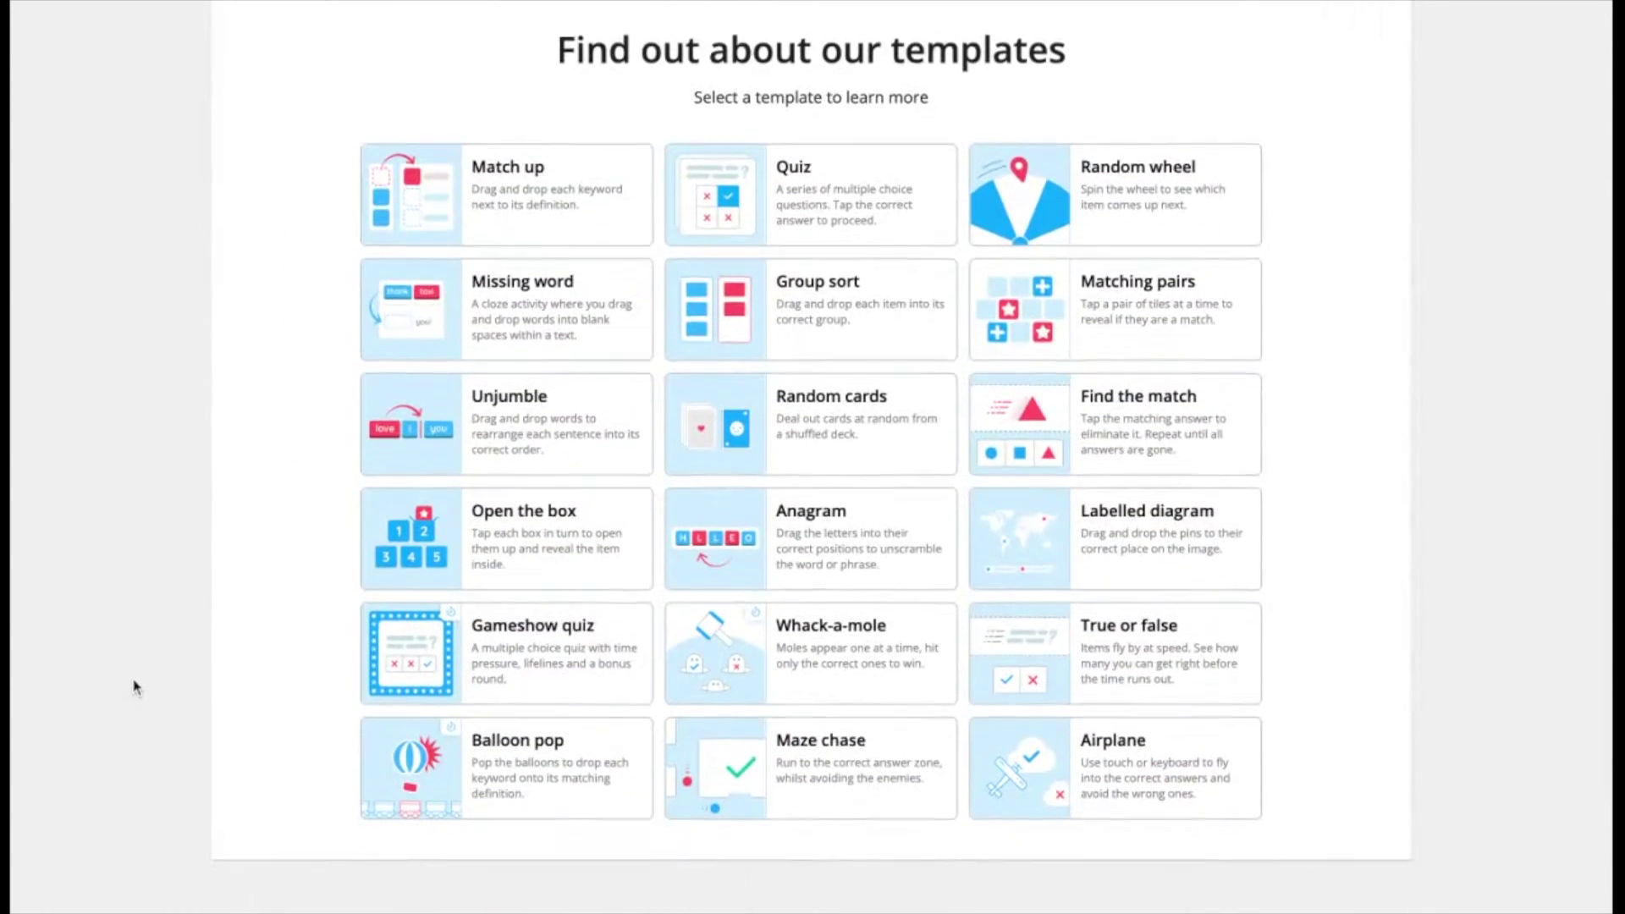
{"action": "scroll", "coordinate": [134, 687], "scroll_direction": "down", "scroll_amount": 4}
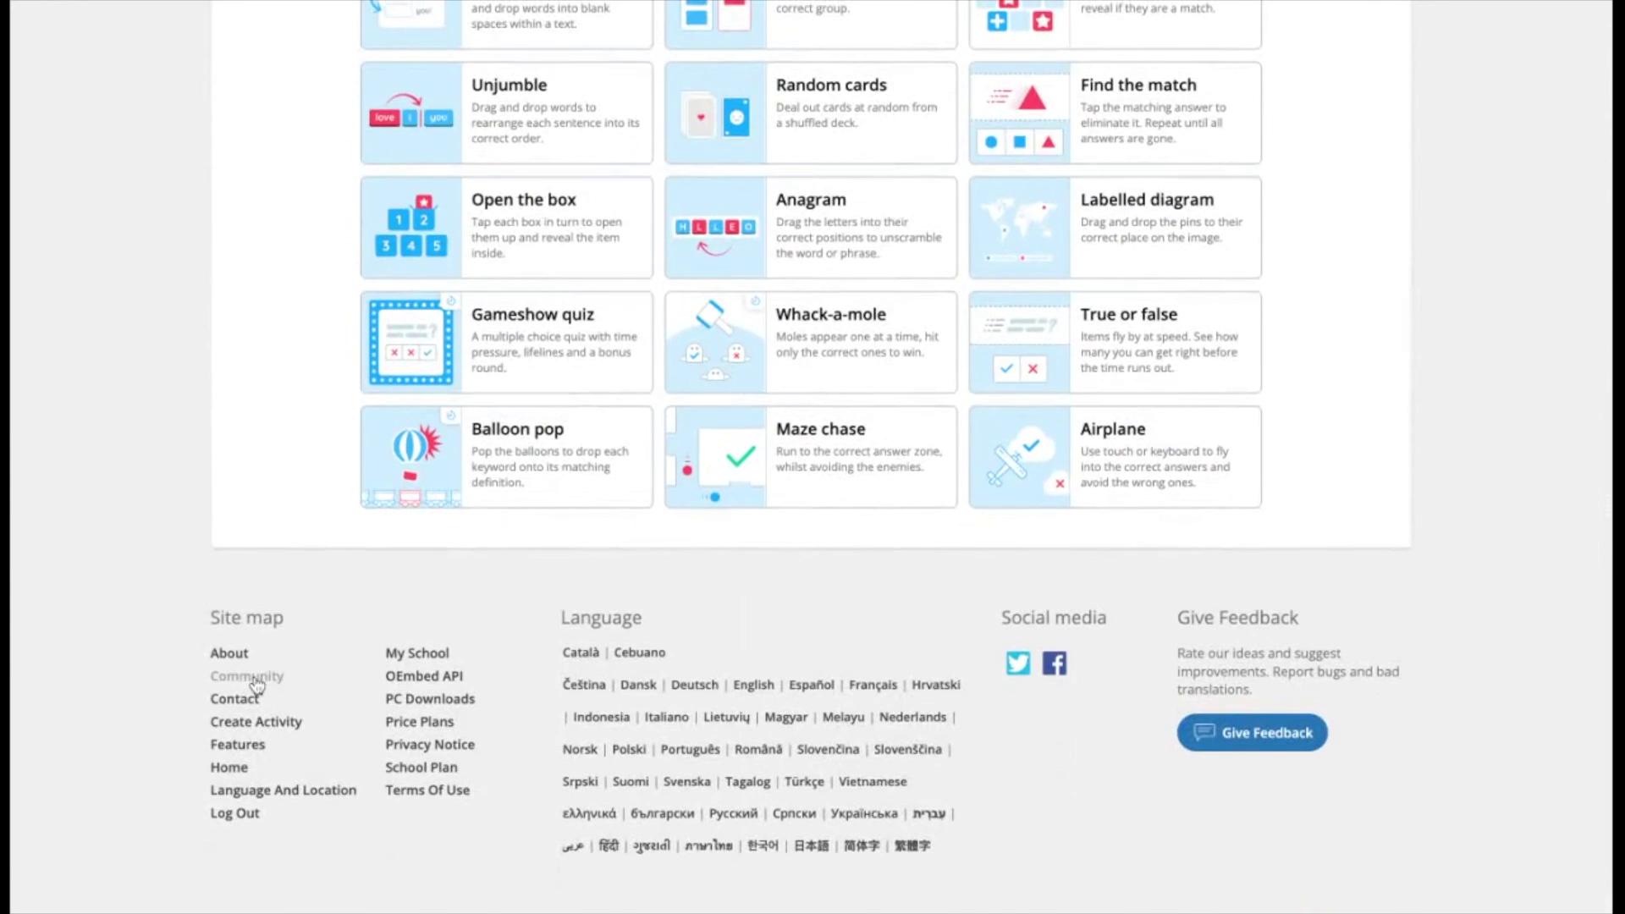
{"action": "left_click", "coordinate": [254, 676]}
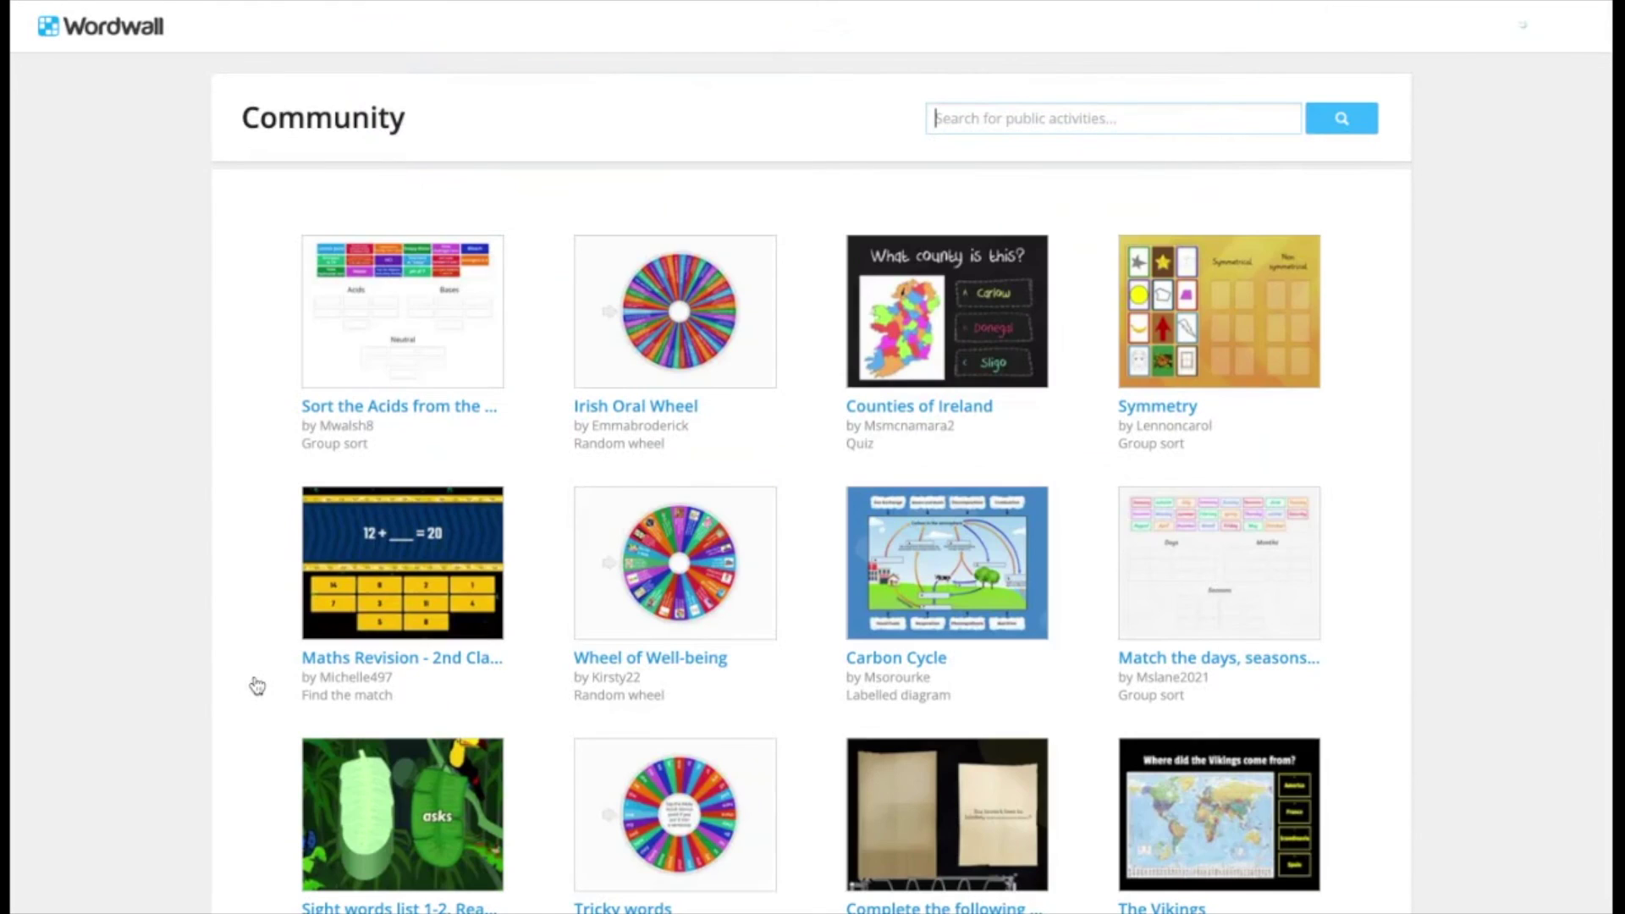
Search the community for '2D sha' and open the 2d shapes Group sort result.
{"action": "left_click", "coordinate": [1083, 127]}
{"action": "type", "text": "2D shapes"}
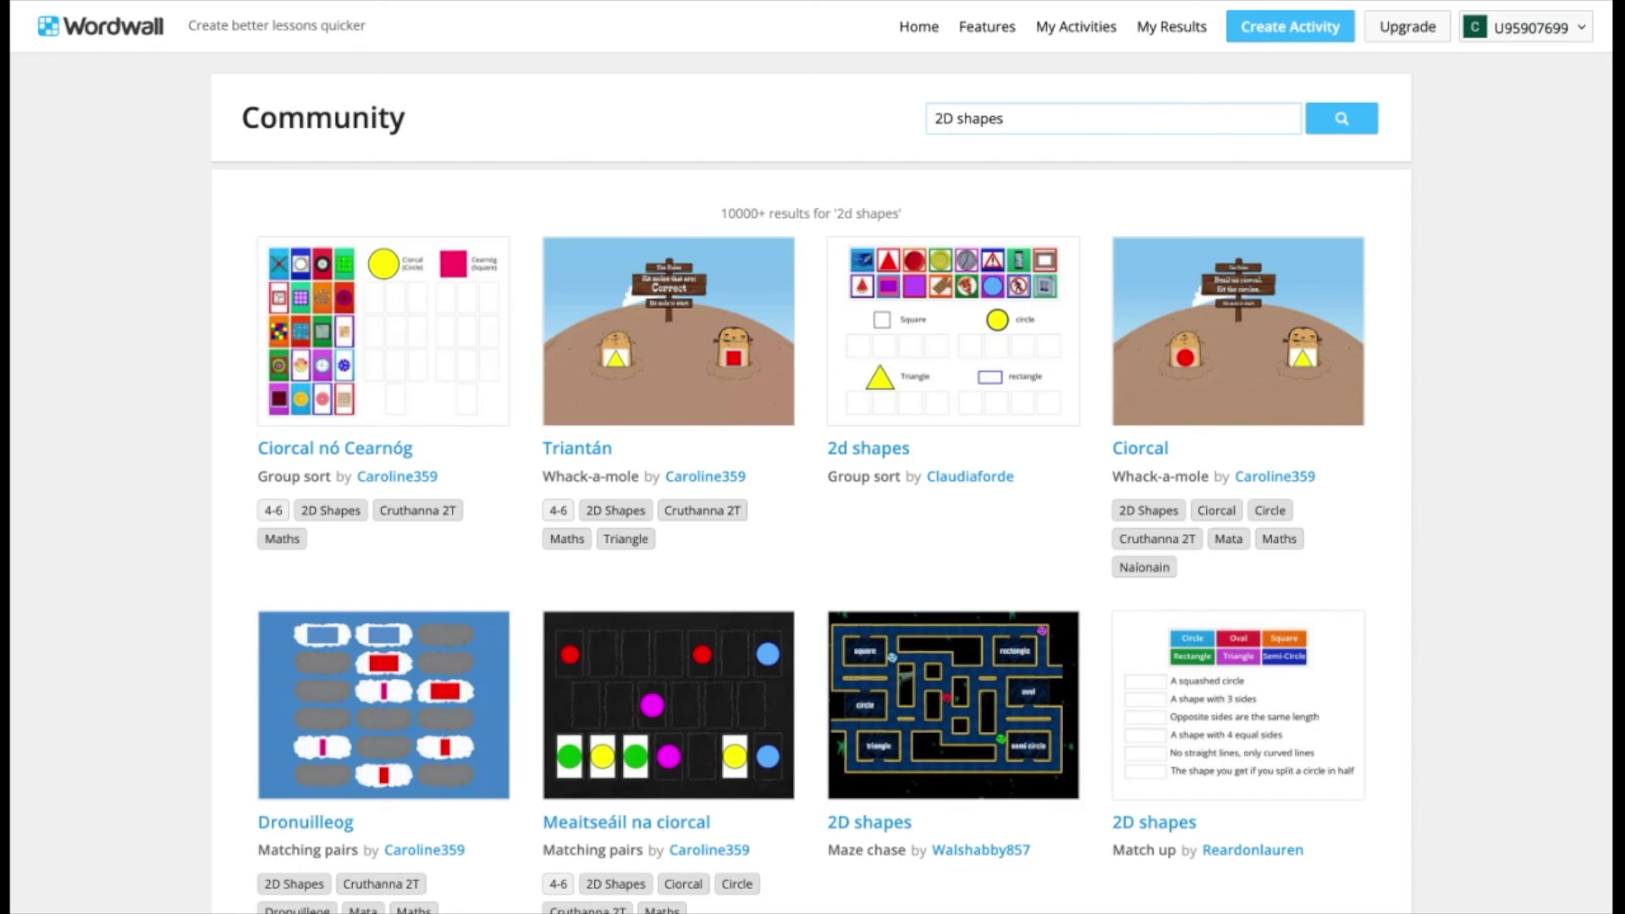
{"action": "left_click", "coordinate": [938, 359]}
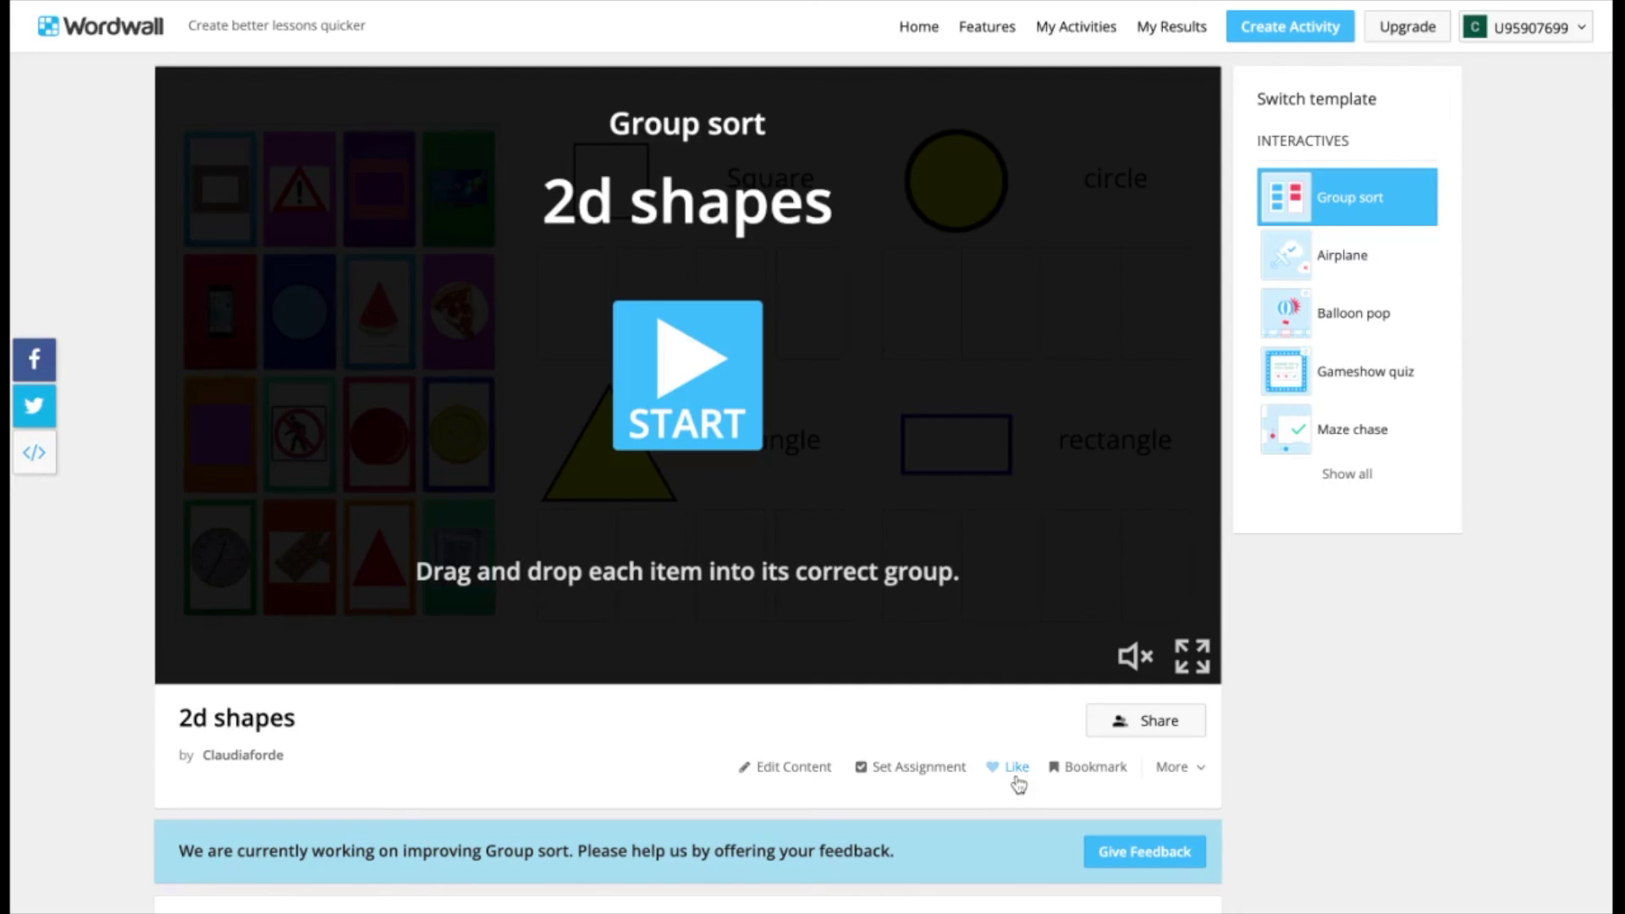
Bookmark 2d shapes, assign it with a student link and QR code, then make an editable copy.
{"action": "left_click", "coordinate": [1093, 771]}
{"action": "left_click", "coordinate": [922, 769]}
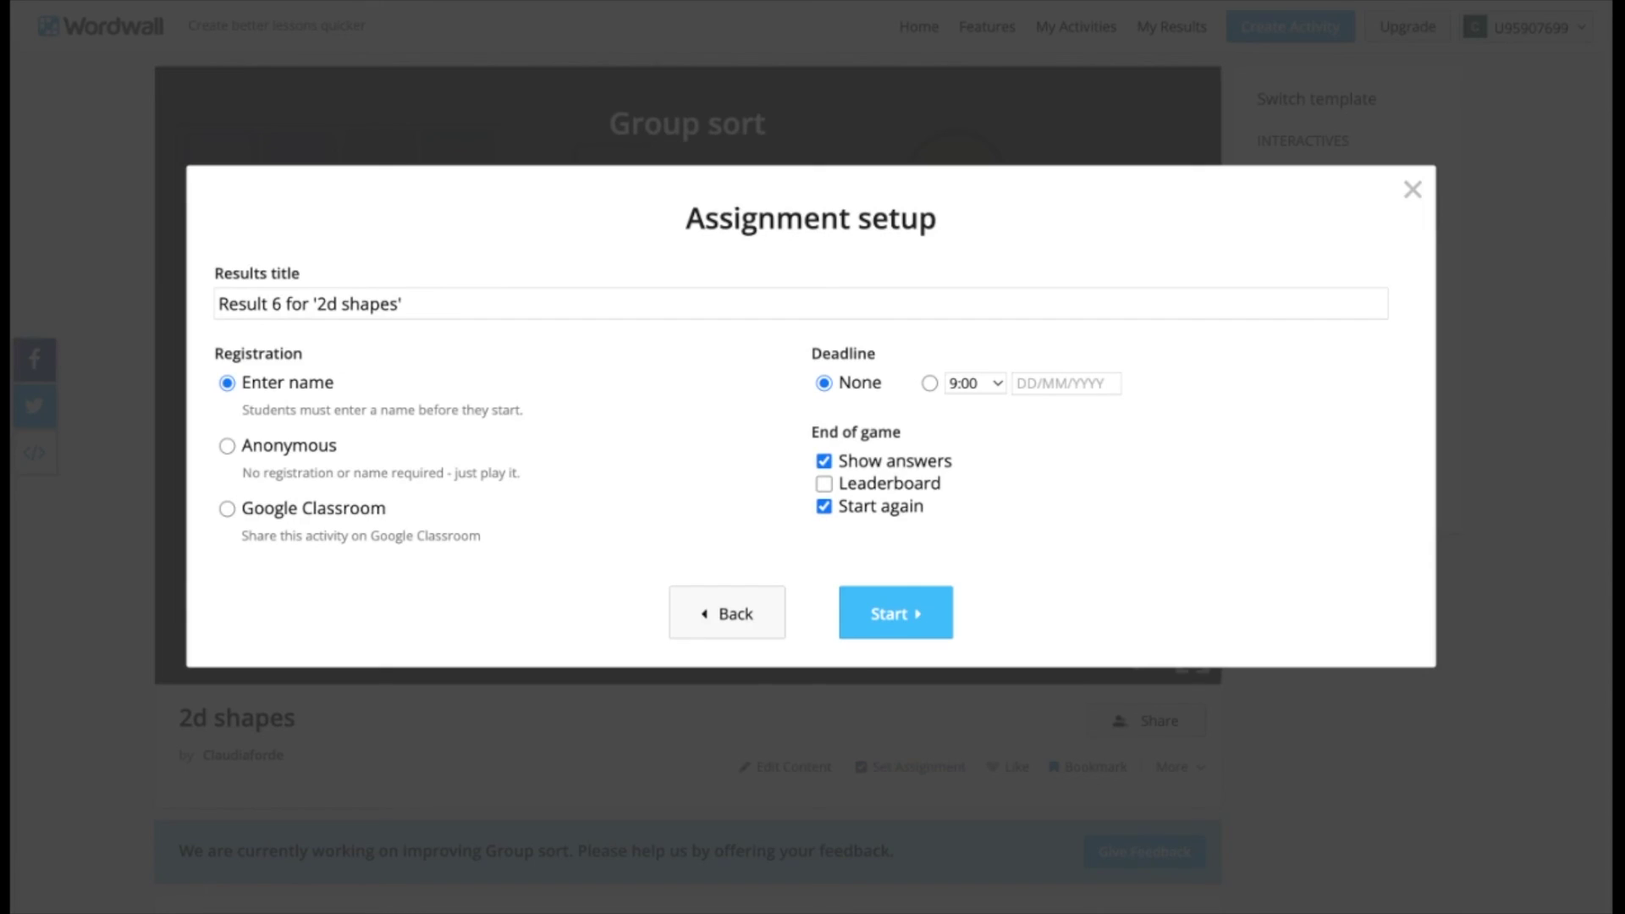
{"action": "left_click", "coordinate": [881, 611]}
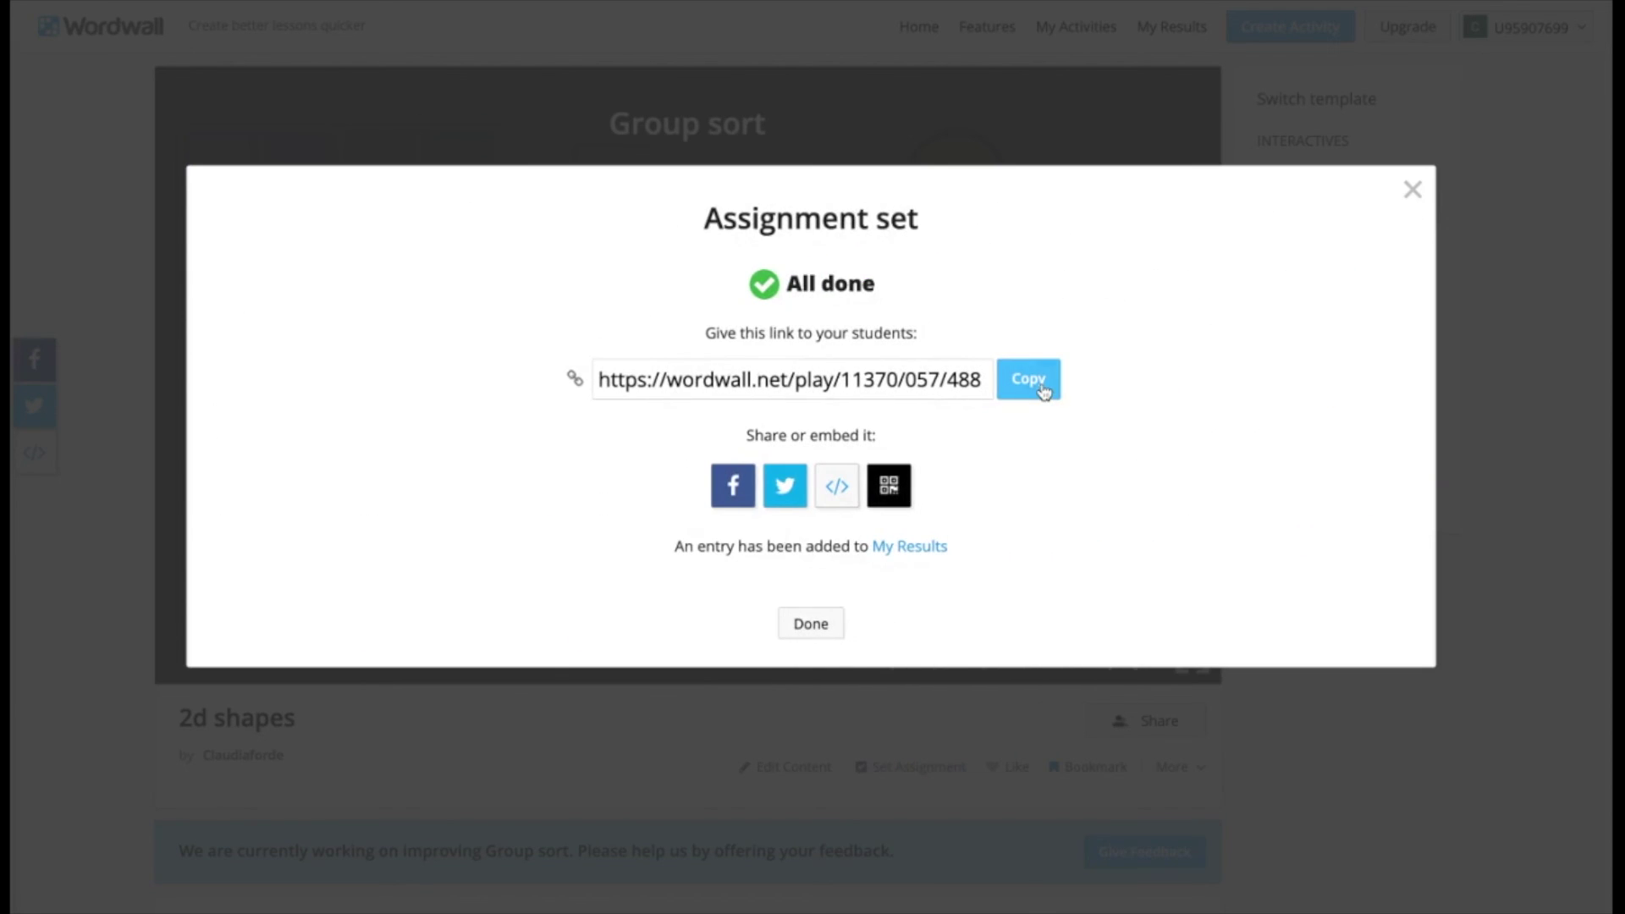
{"action": "left_click", "coordinate": [898, 490]}
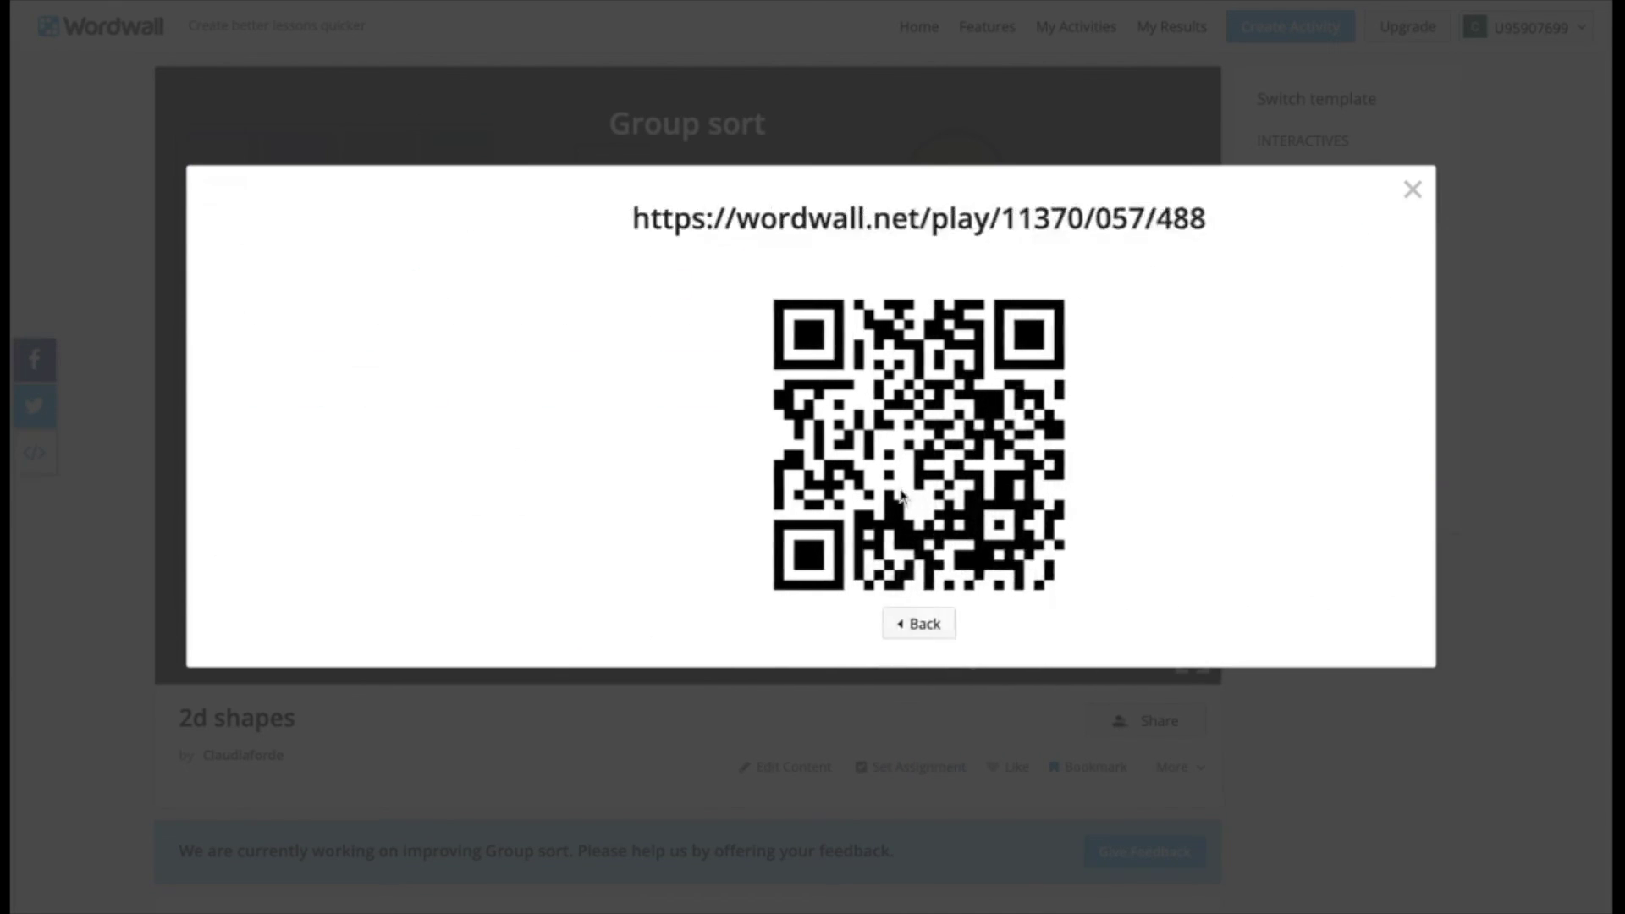
{"action": "left_click", "coordinate": [1404, 199]}
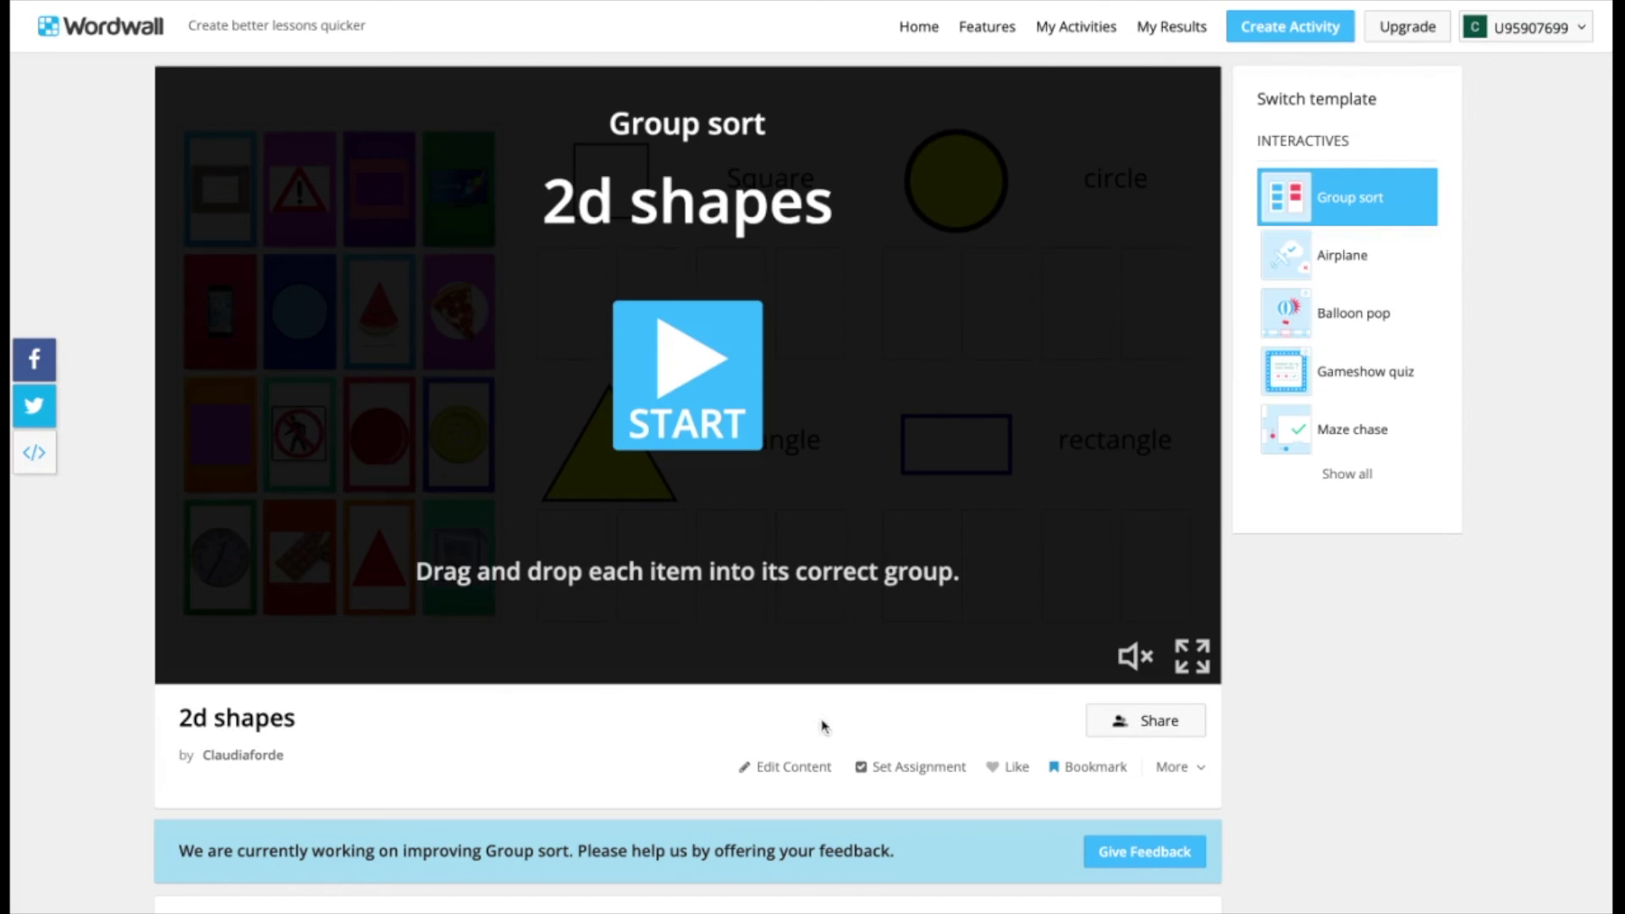
{"action": "left_click", "coordinate": [790, 769]}
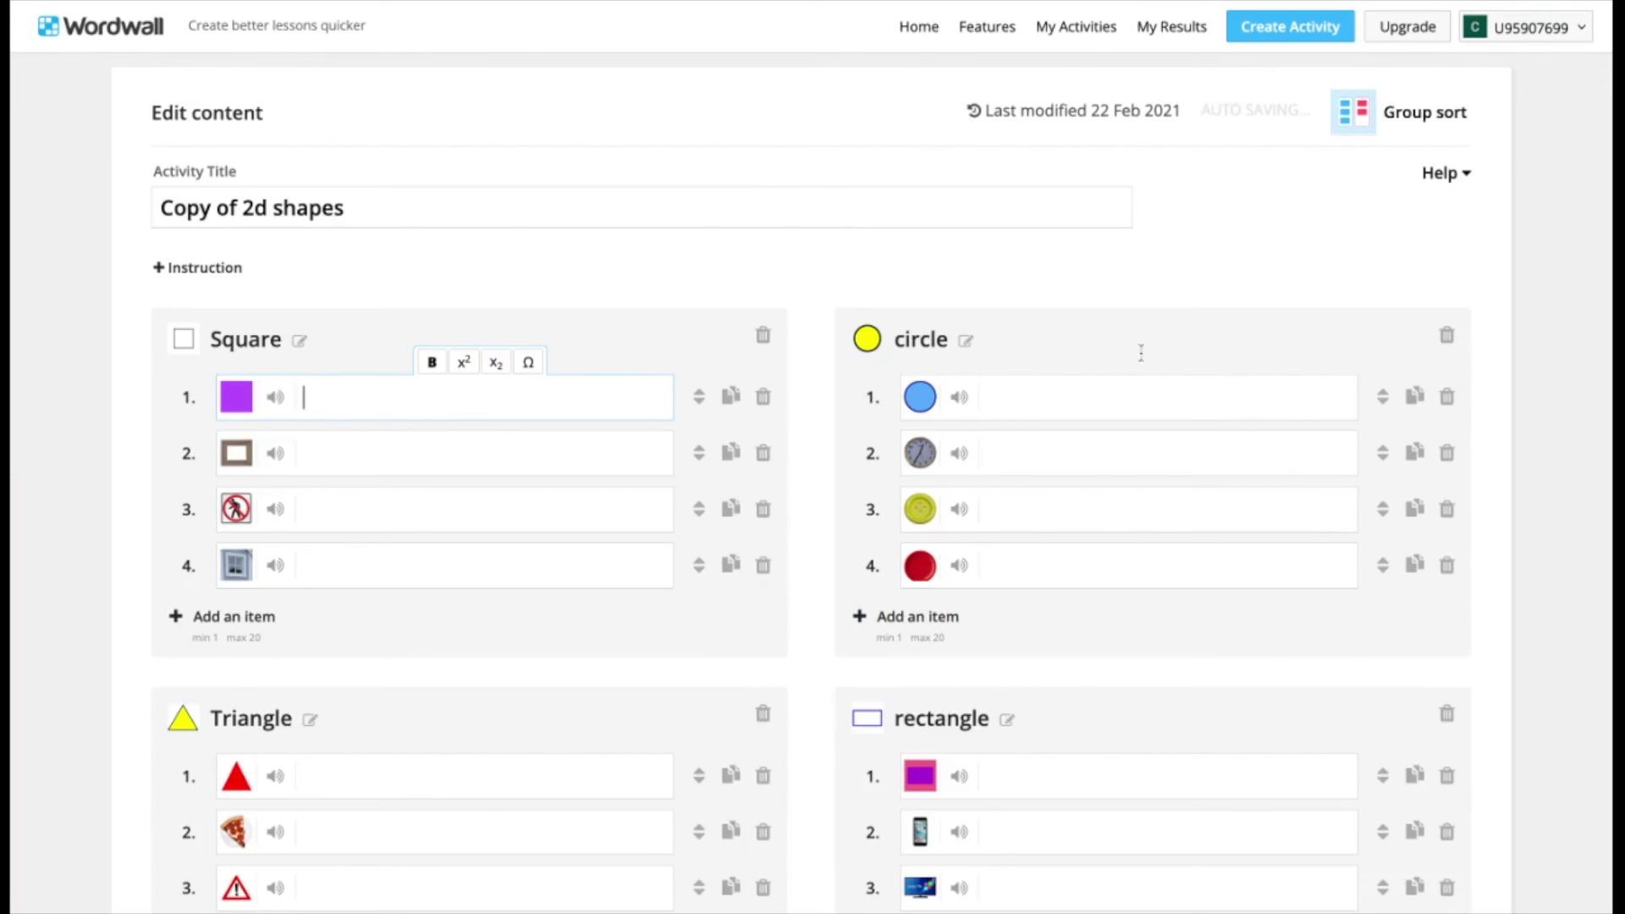
Save the edited 'Copy of 2d shapes' group sort and view it in My Activities.
{"action": "scroll", "coordinate": [1144, 848], "scroll_direction": "down", "scroll_amount": 3}
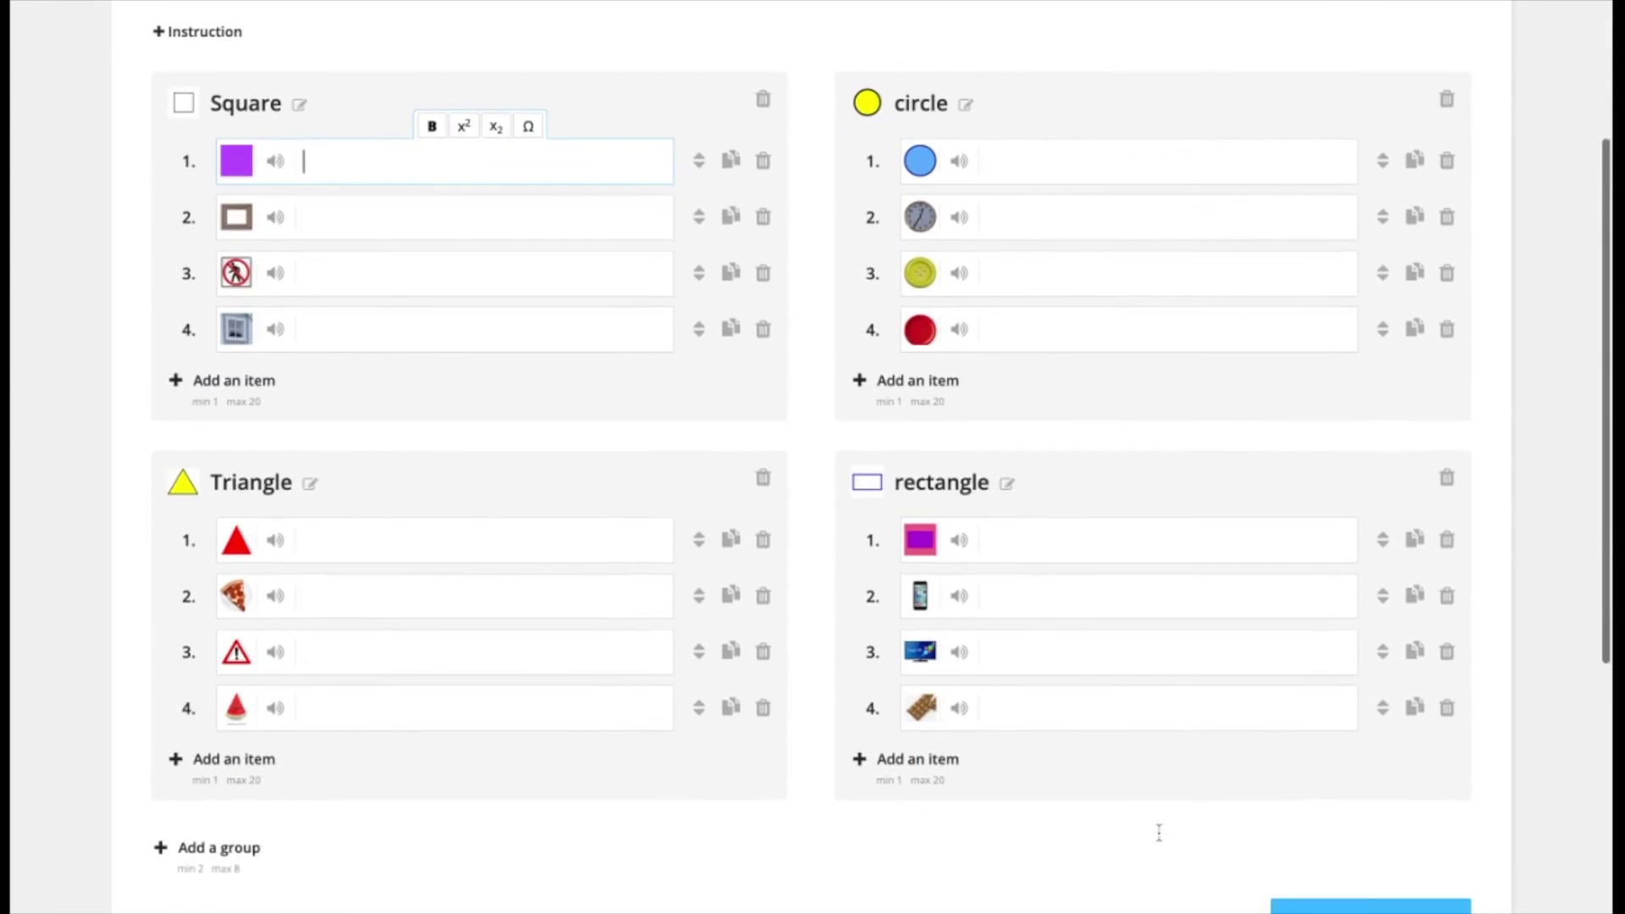
{"action": "scroll", "coordinate": [1158, 832], "scroll_direction": "down", "scroll_amount": 3}
{"action": "scroll", "coordinate": [1315, 858], "scroll_direction": "up", "scroll_amount": 2}
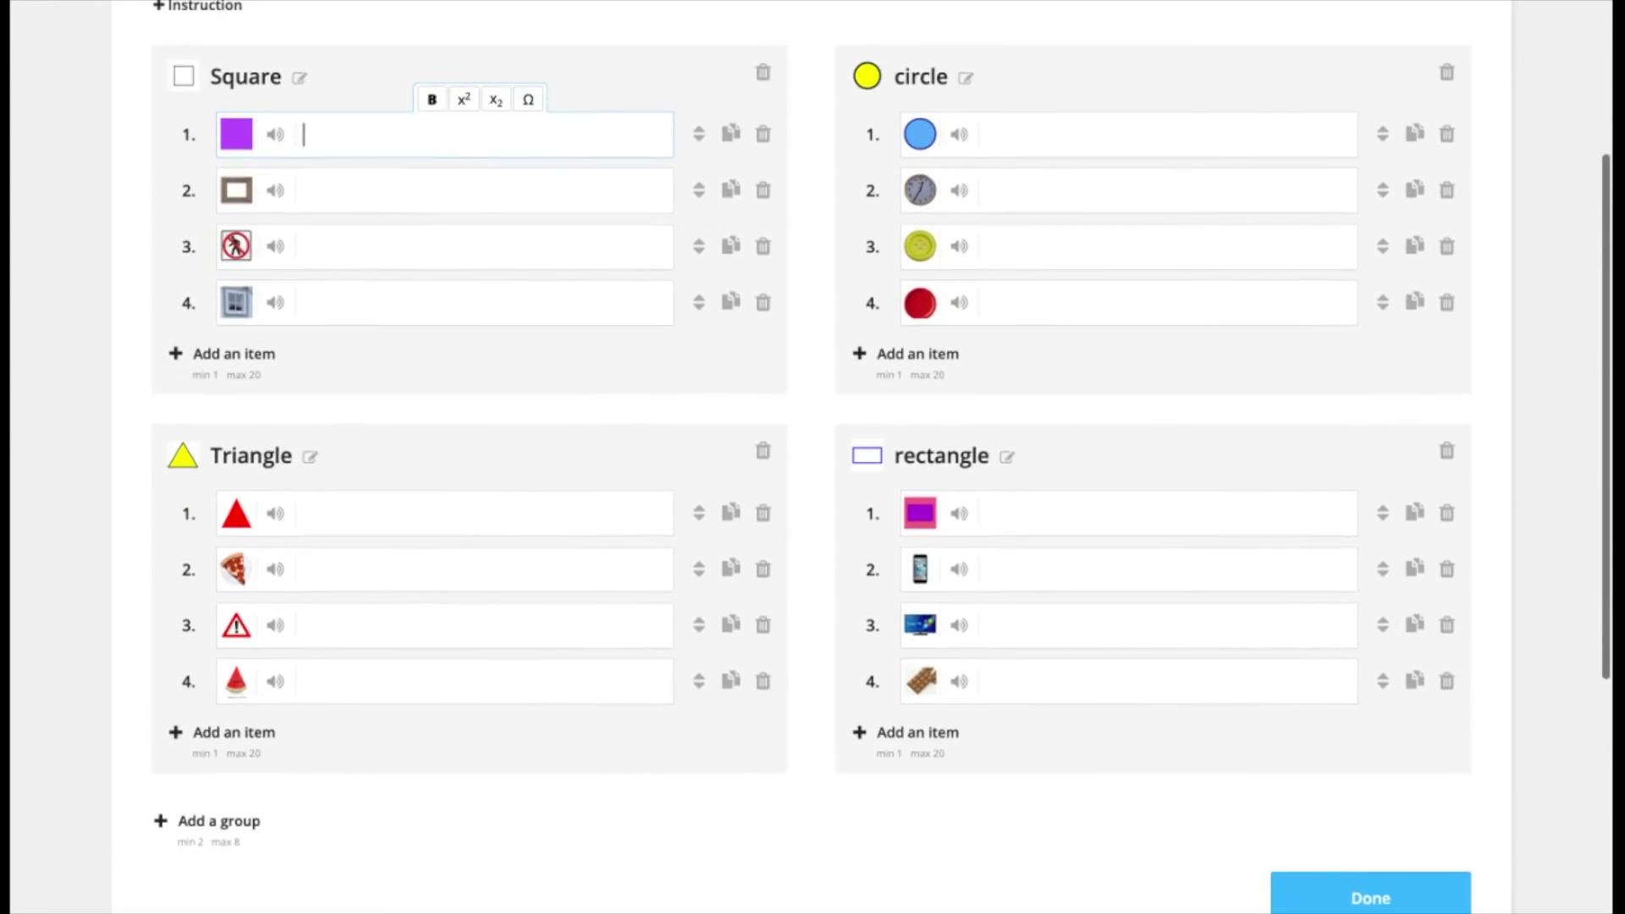
{"action": "left_click", "coordinate": [1363, 887]}
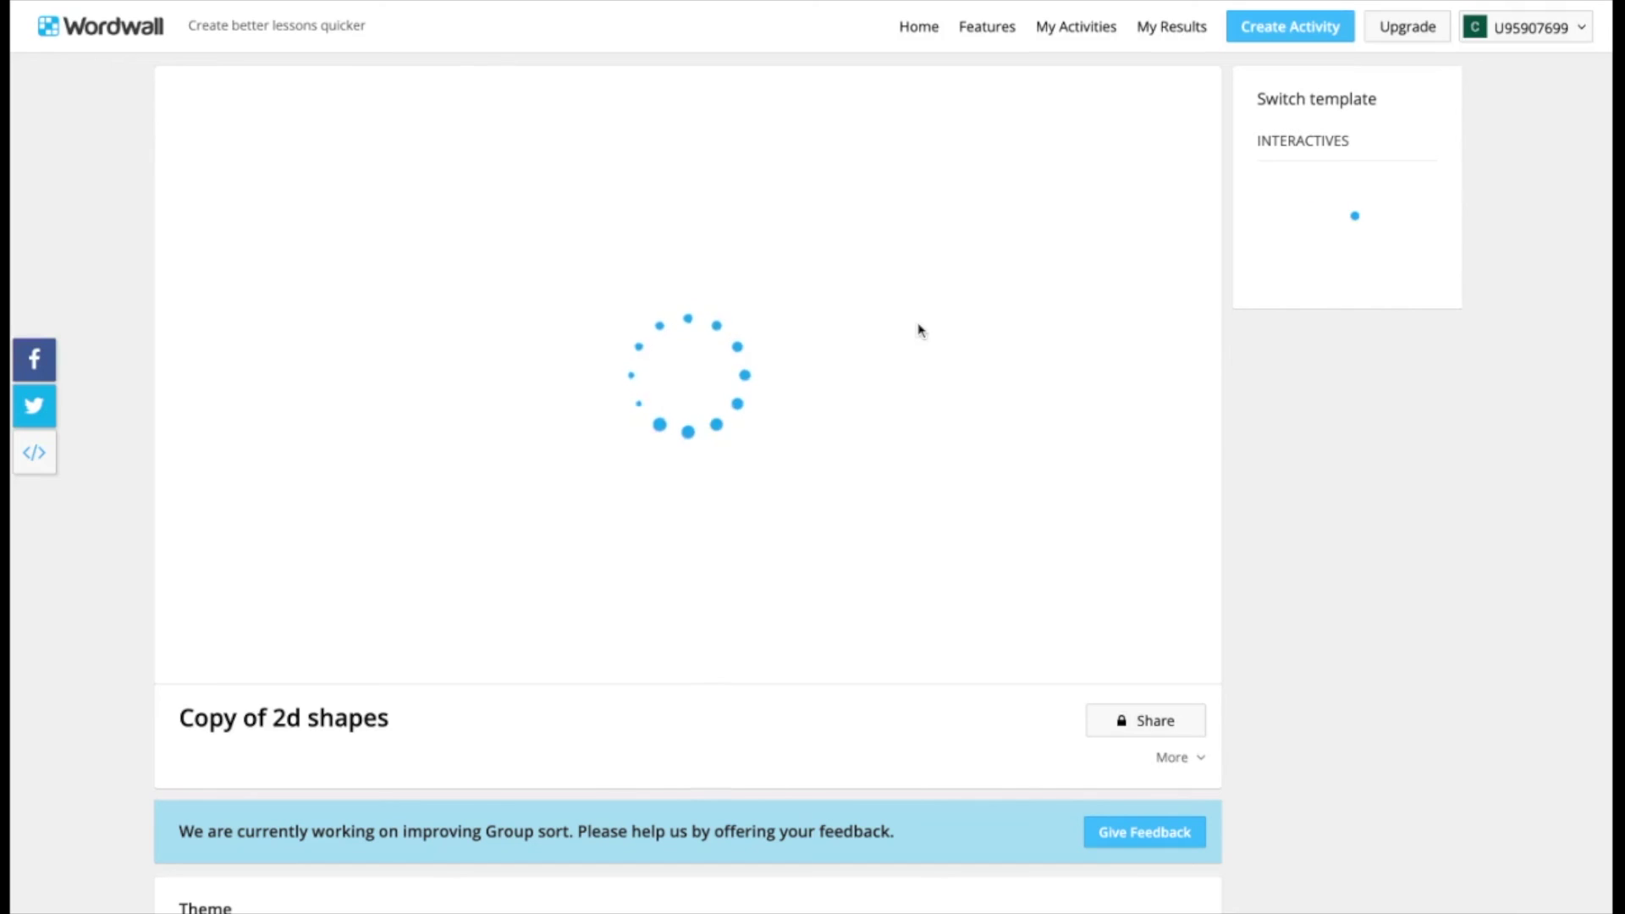
{"action": "left_click", "coordinate": [1076, 26]}
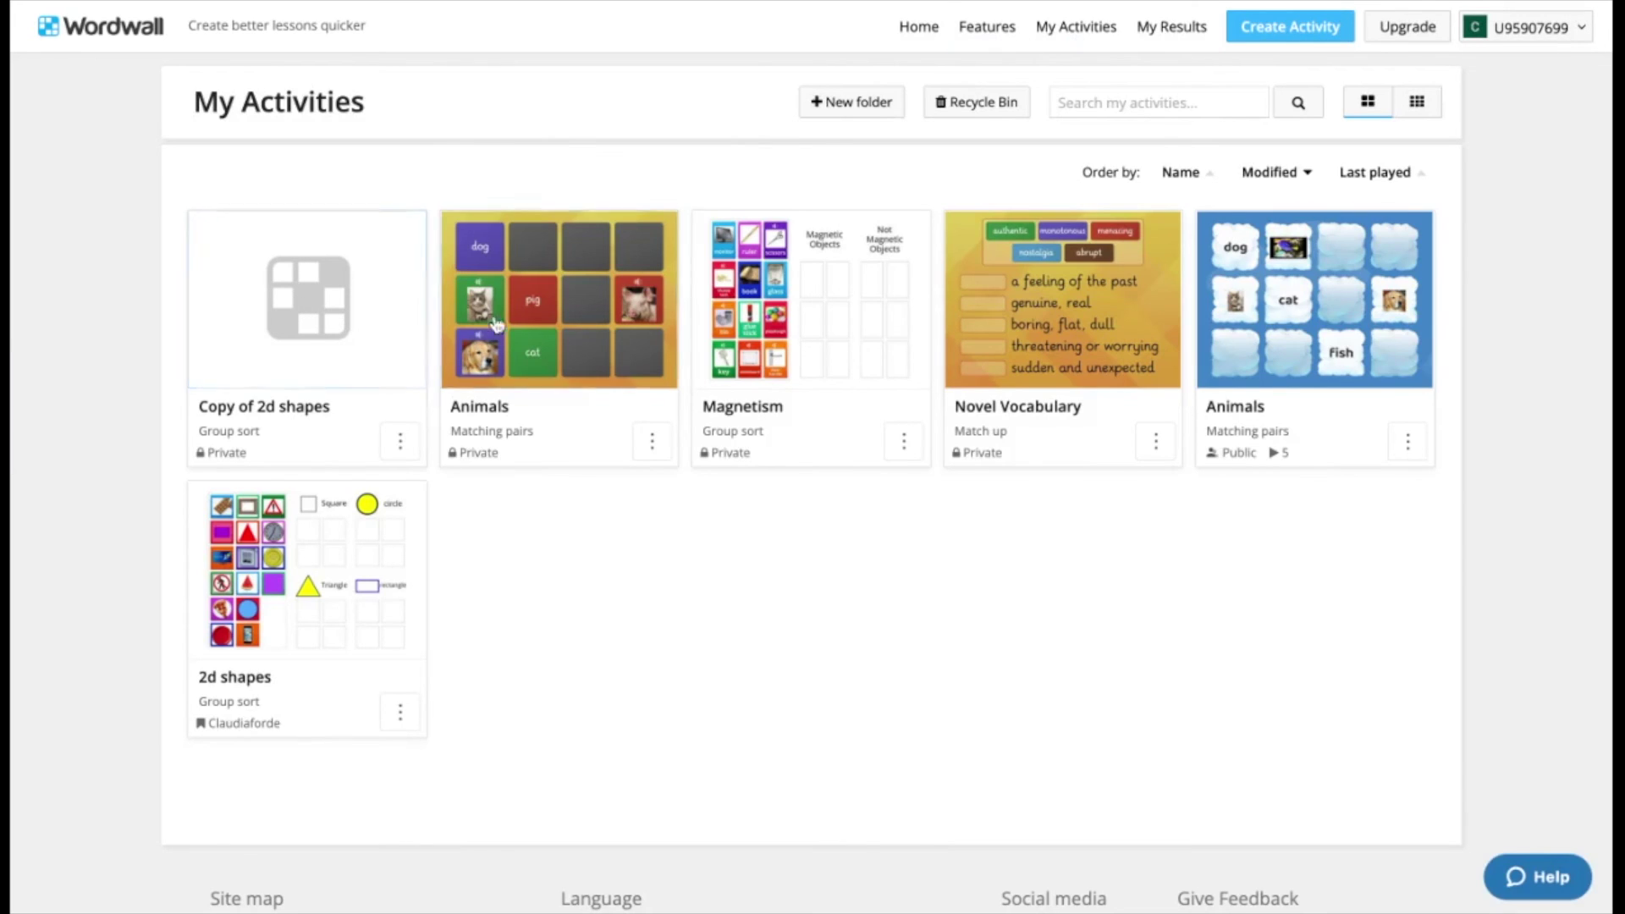